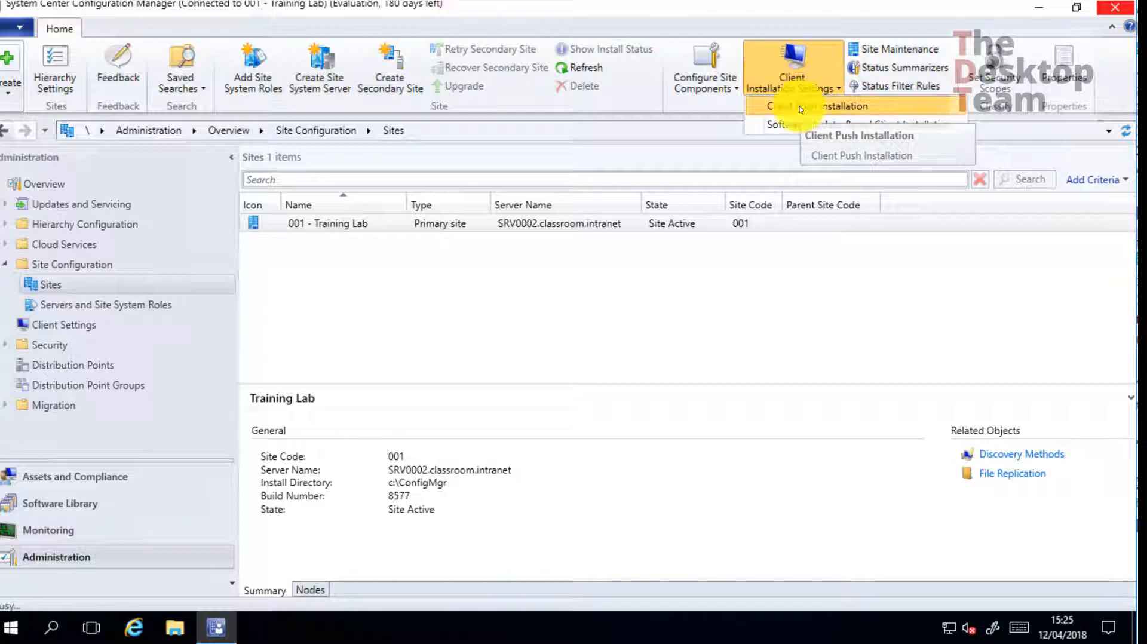
Step: Open the site's Client Push Installation properties and start adding a new push installation account
{"action": "left_click", "coordinate": [800, 107]}
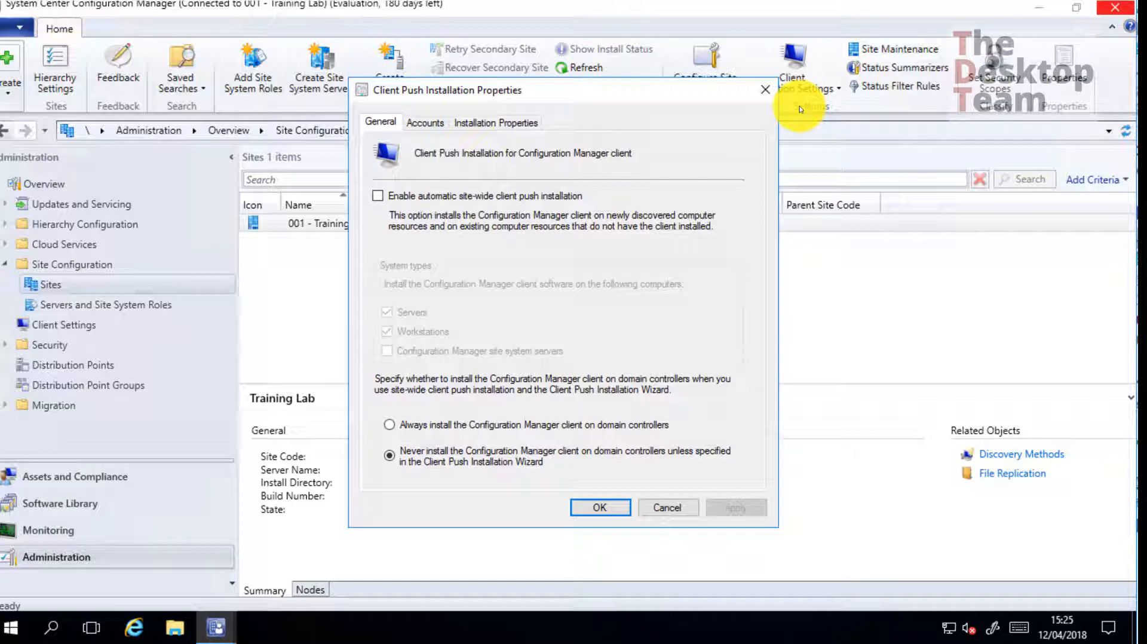
{"action": "left_click", "coordinate": [425, 122]}
{"action": "left_click", "coordinate": [678, 214]}
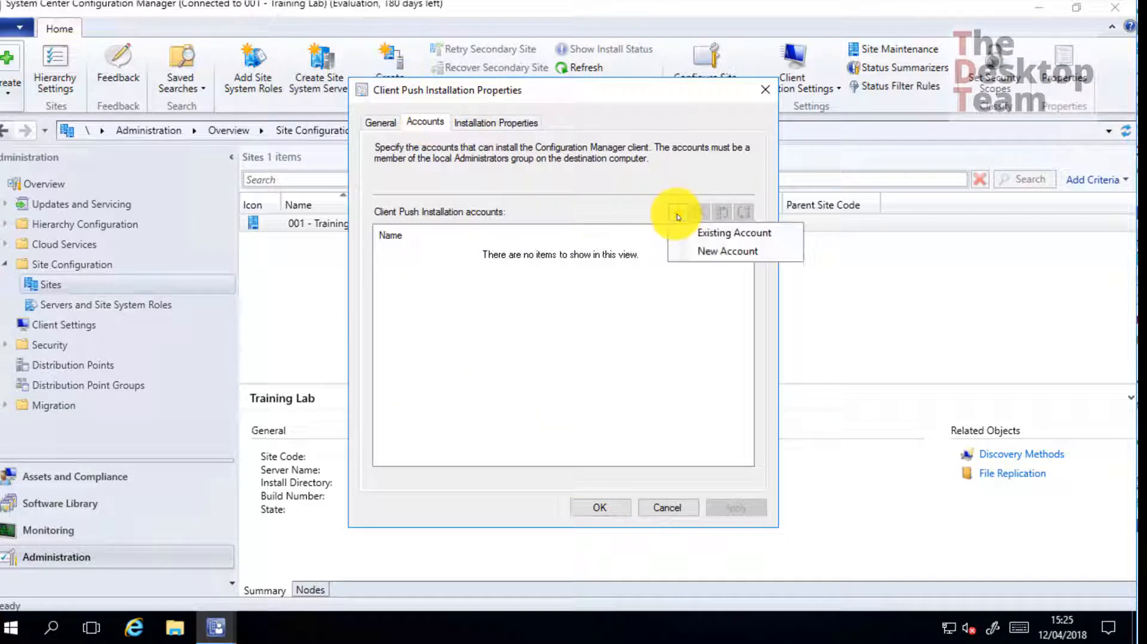
{"action": "left_click", "coordinate": [687, 251]}
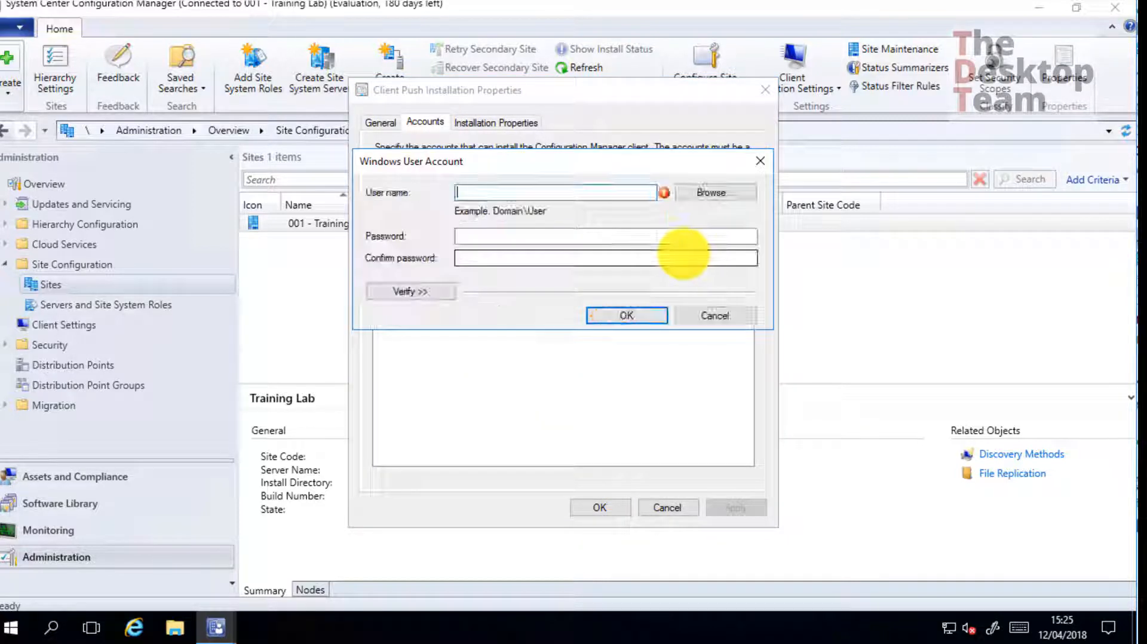
{"action": "left_click", "coordinate": [715, 192]}
{"action": "type", "text": "svc_"}
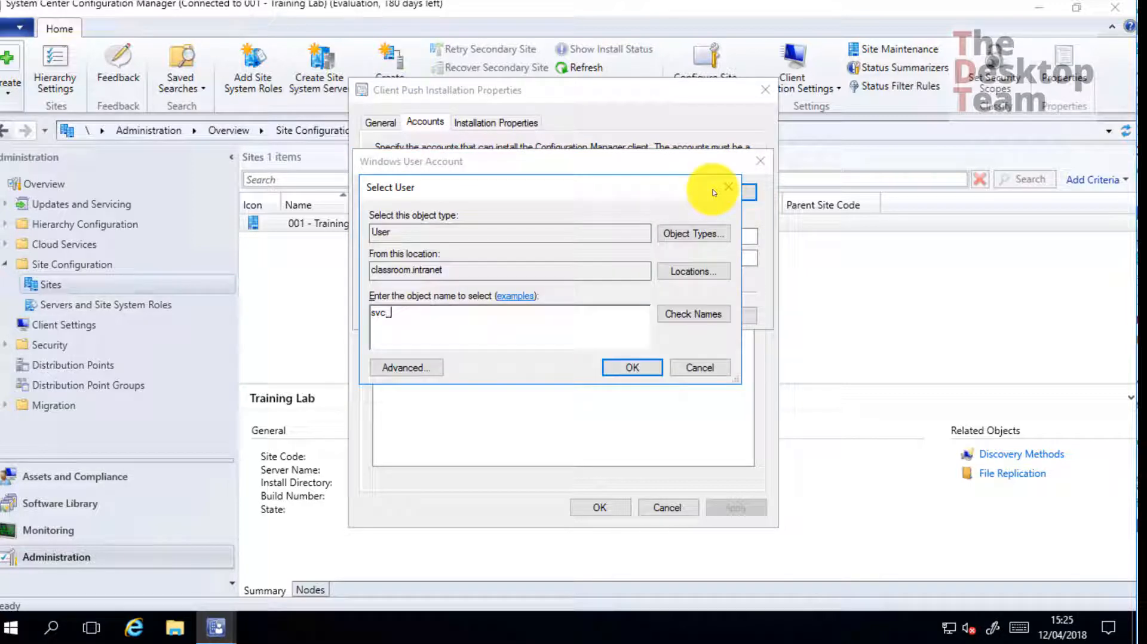
{"action": "key", "text": "Return"}
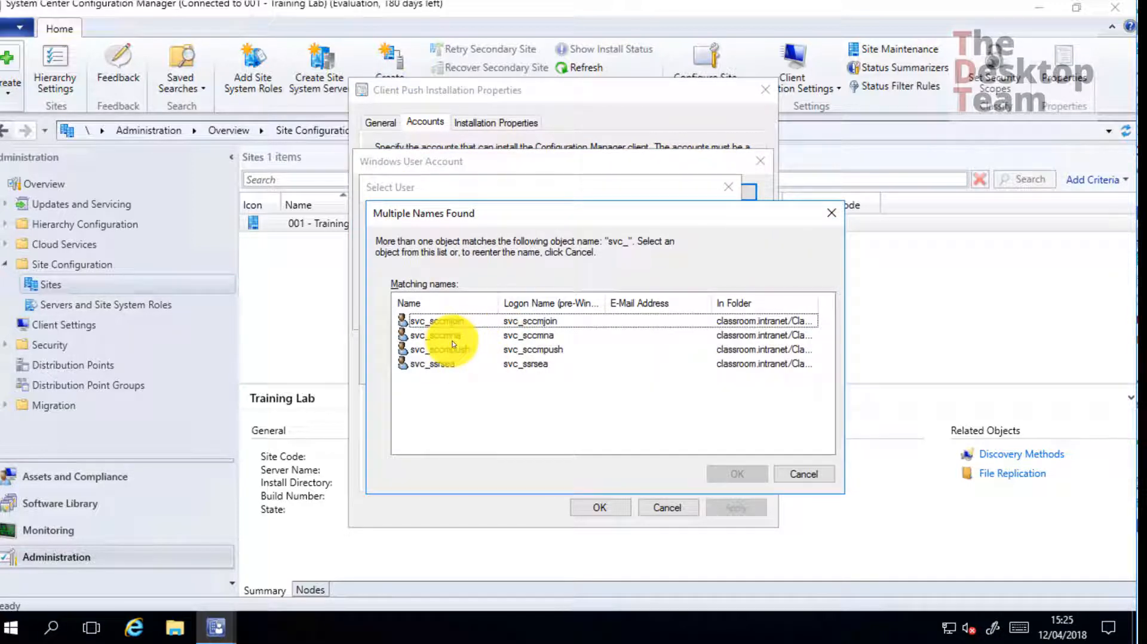
{"action": "left_click", "coordinate": [458, 340]}
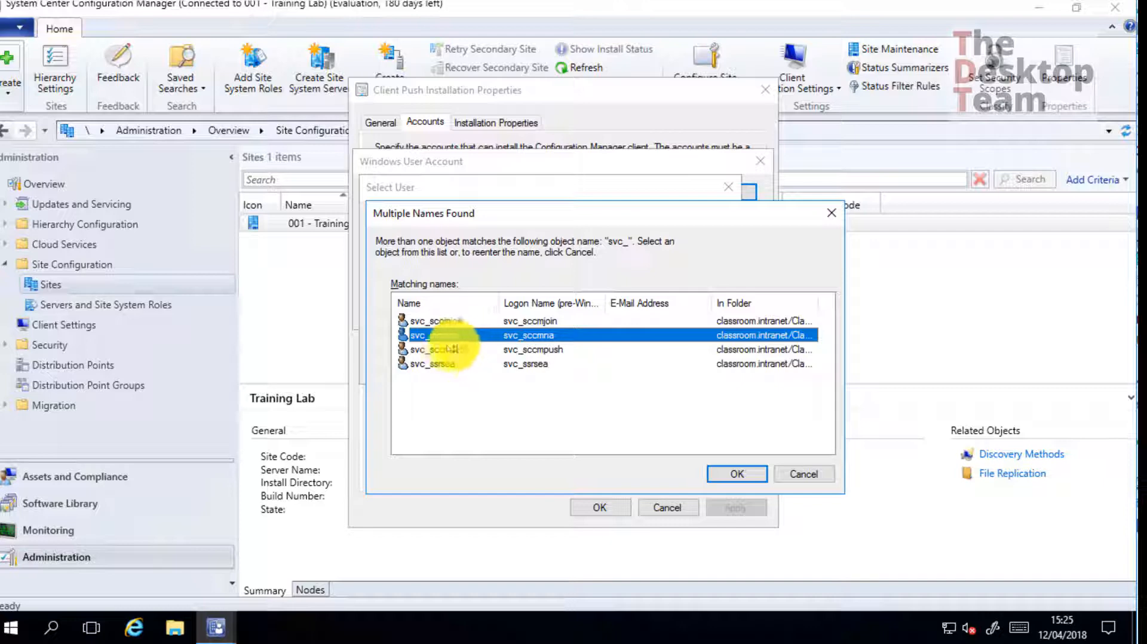
{"action": "left_click", "coordinate": [735, 474]}
Step: Look up directory users matching svc_ and choose svc_sccmpush as the client push installation account
{"action": "left_click", "coordinate": [714, 199]}
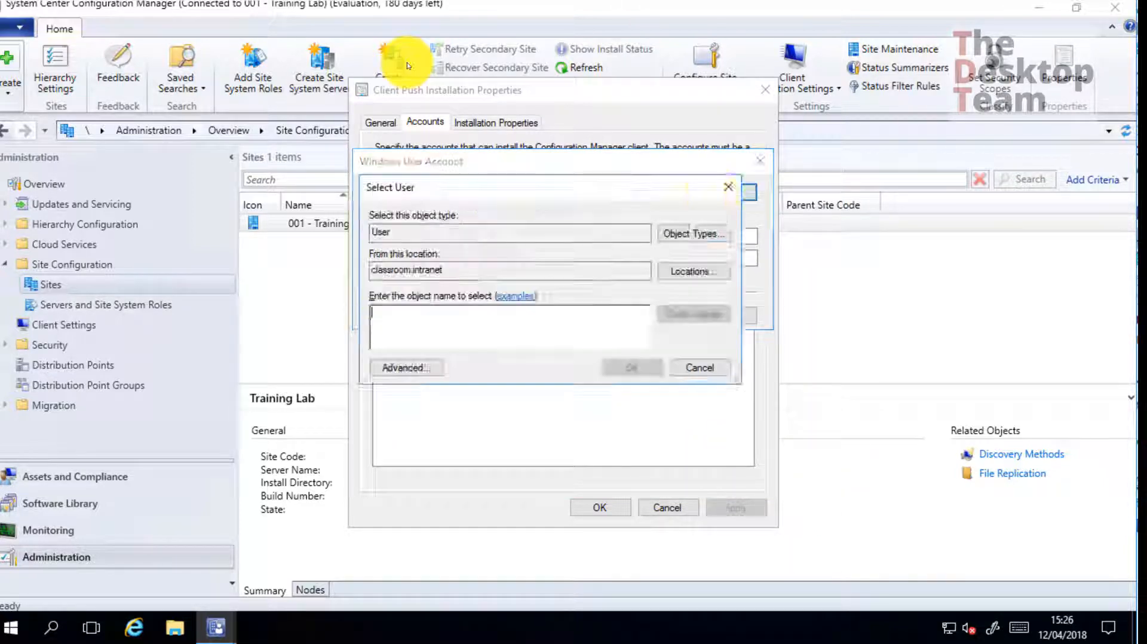
{"action": "type", "text": "svc_"}
{"action": "key", "text": "Return"}
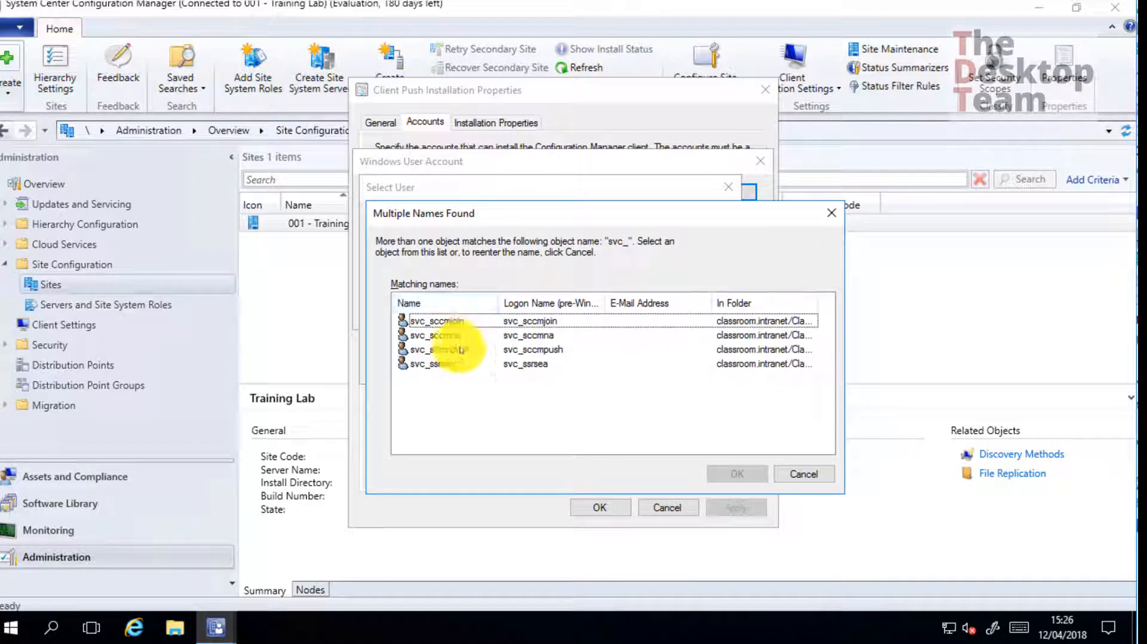
{"action": "left_click", "coordinate": [465, 349]}
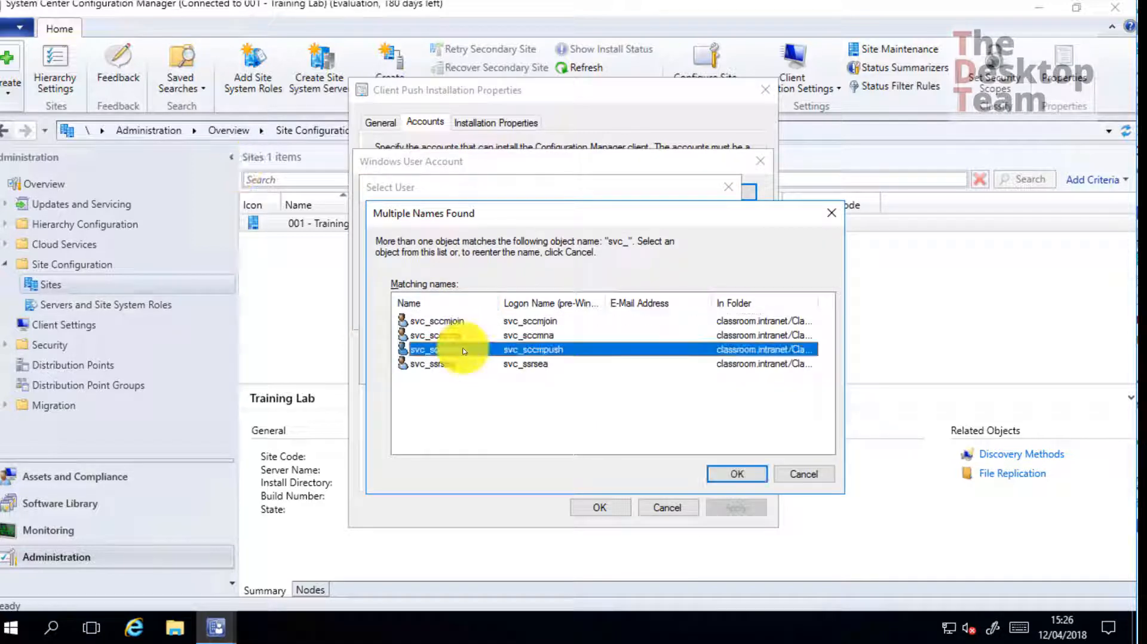
{"action": "left_click", "coordinate": [735, 474]}
Step: Enter and confirm the password of the svc_sccmpush account
{"action": "left_click", "coordinate": [512, 238]}
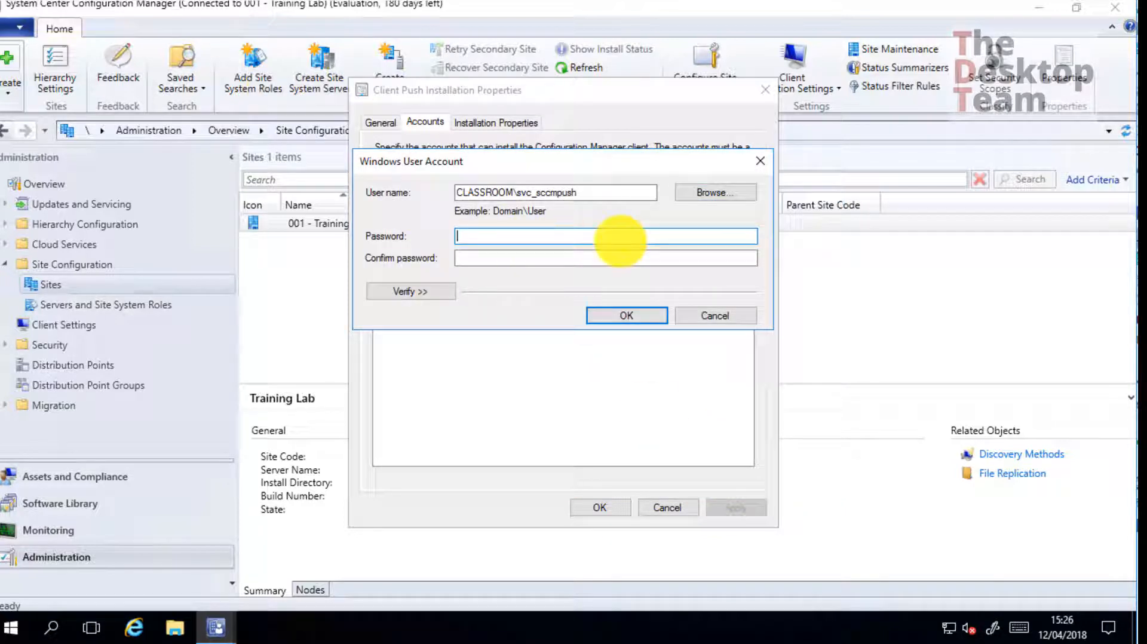
{"action": "type", "text": "*********"}
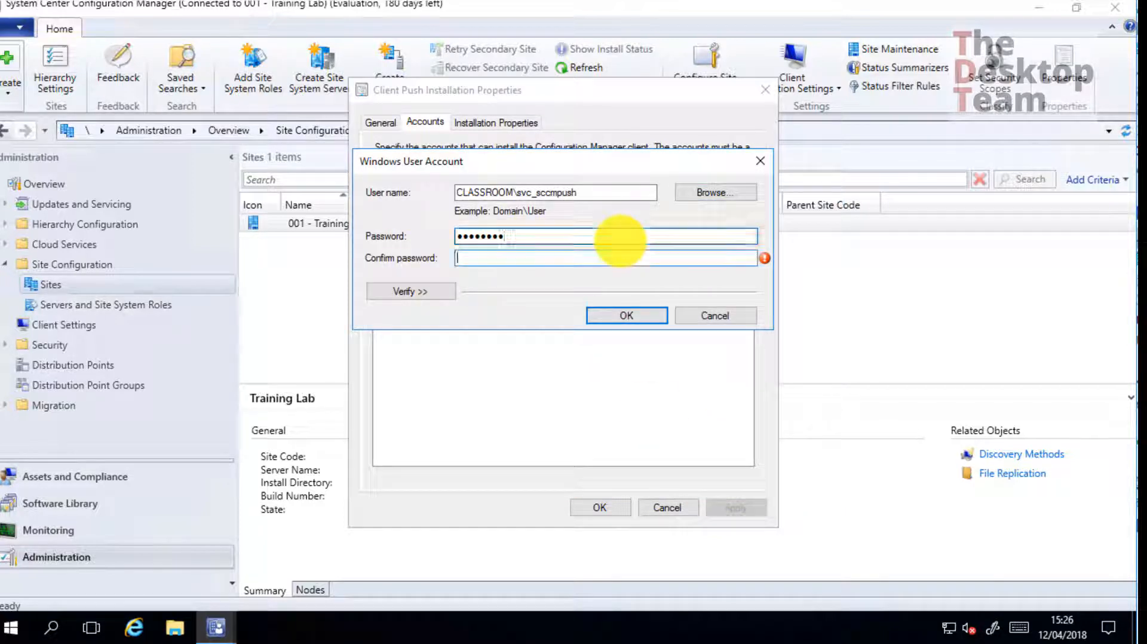
{"action": "key", "text": "Tab"}
{"action": "type", "text": "*********"}
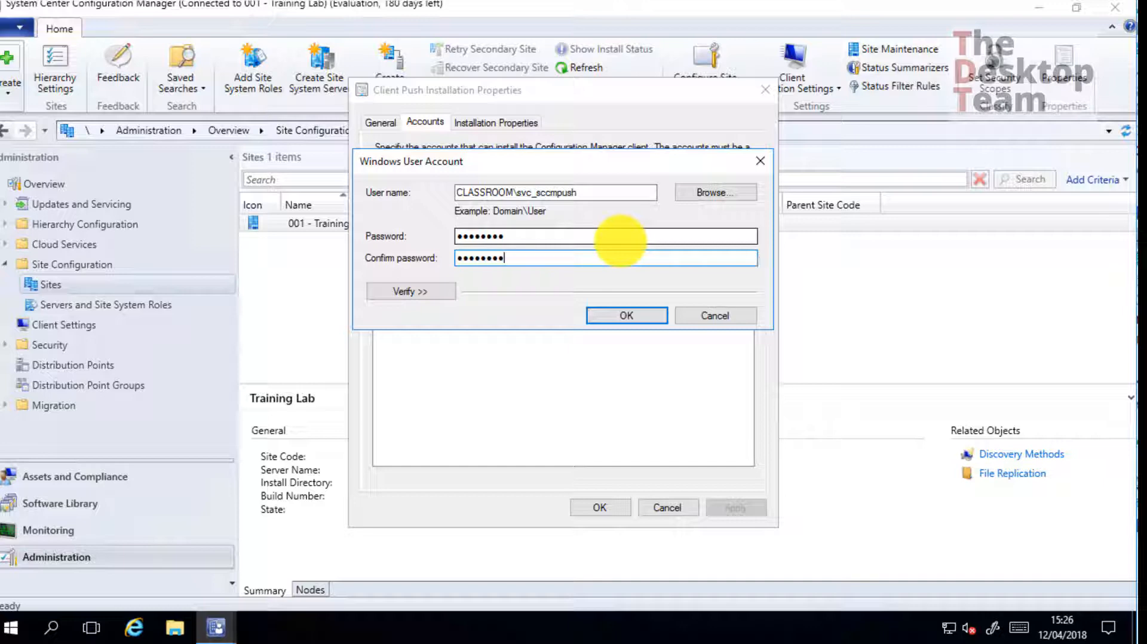
Step: Test the account's connection against the network share \\wks0001\c$ and add the account to the push installation accounts
{"action": "left_click", "coordinate": [447, 291]}
{"action": "left_click", "coordinate": [545, 336]}
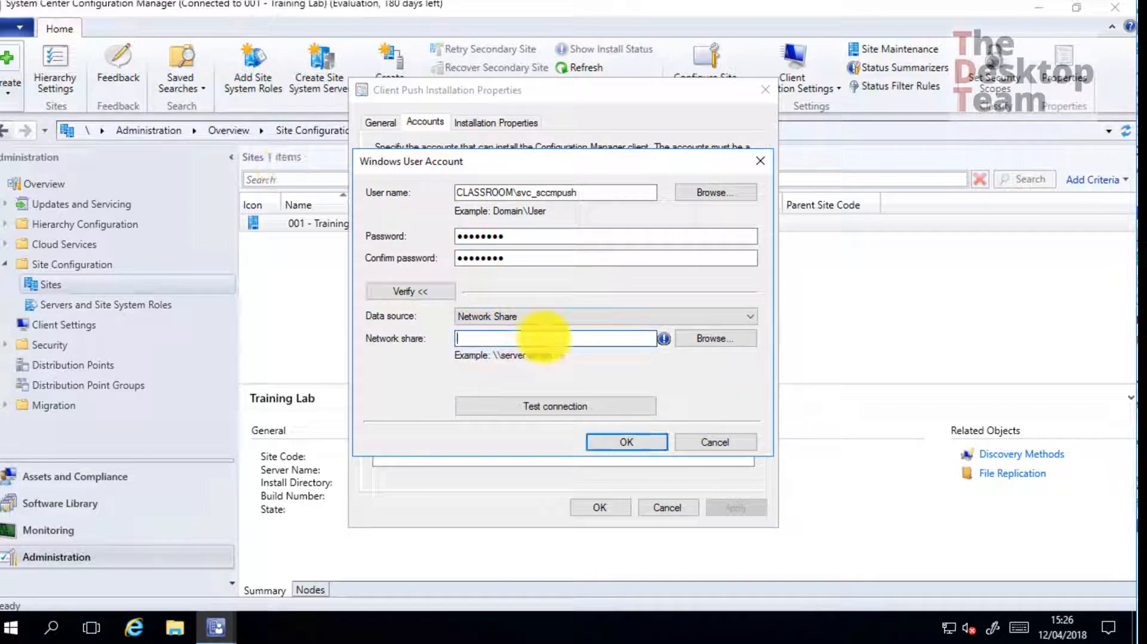
{"action": "type", "text": "\\\\wks0001\\c$"}
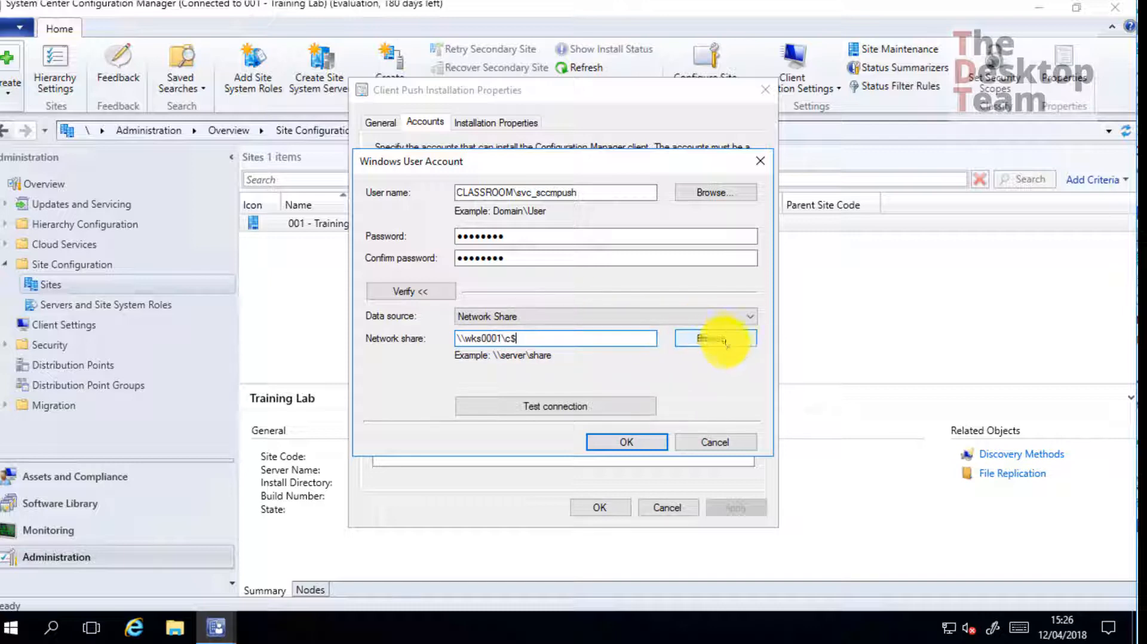
{"action": "left_click", "coordinate": [616, 410]}
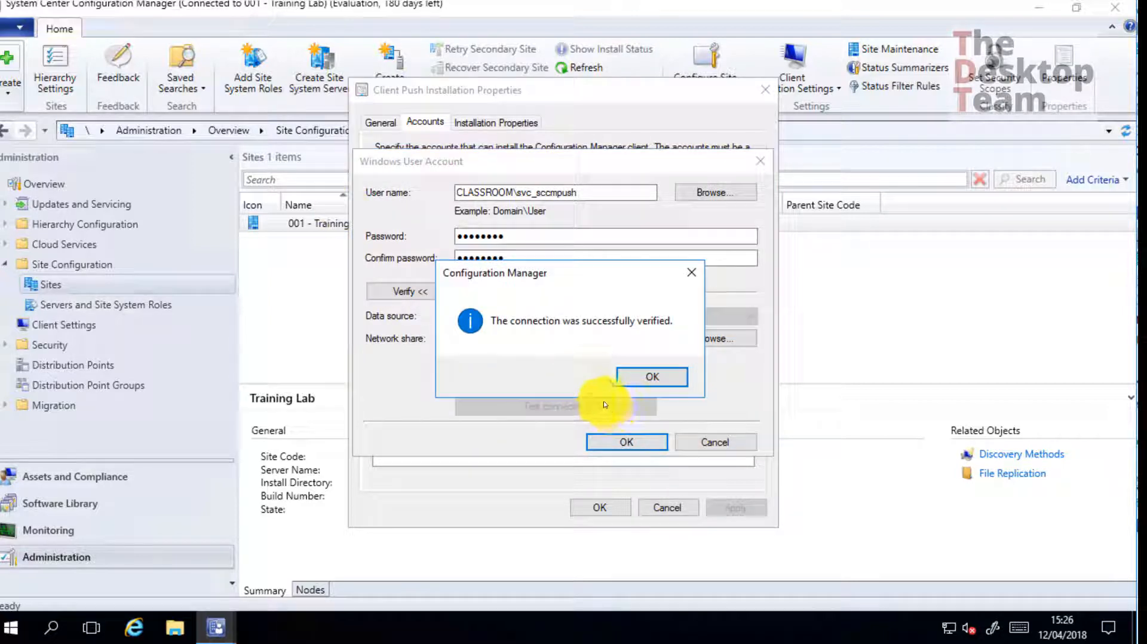
{"action": "left_click", "coordinate": [651, 379]}
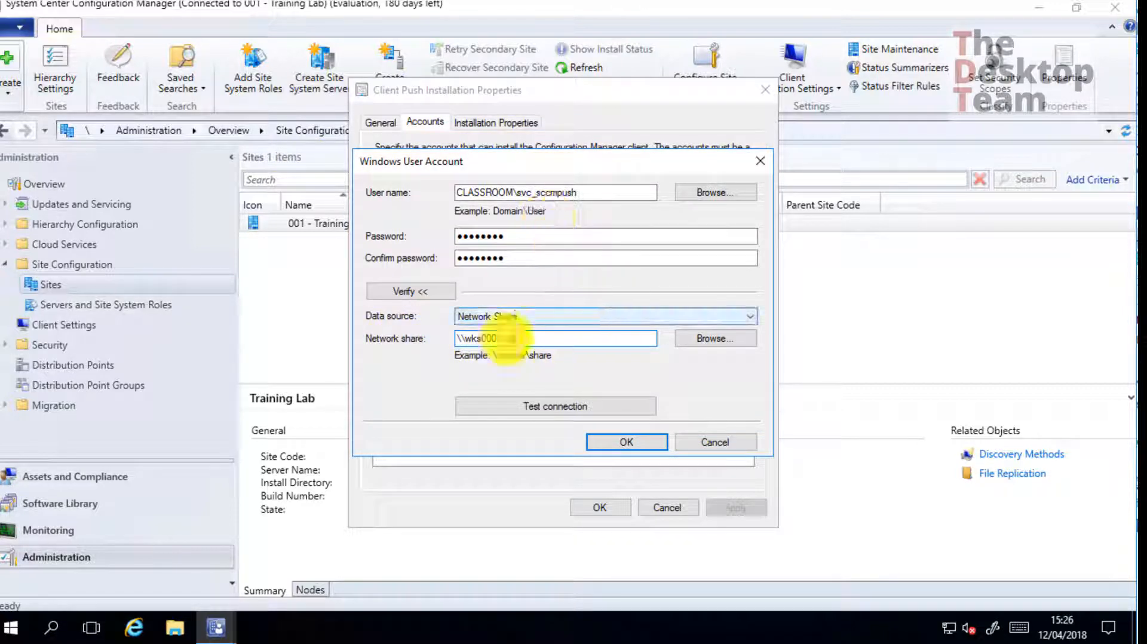
{"action": "left_click", "coordinate": [622, 442]}
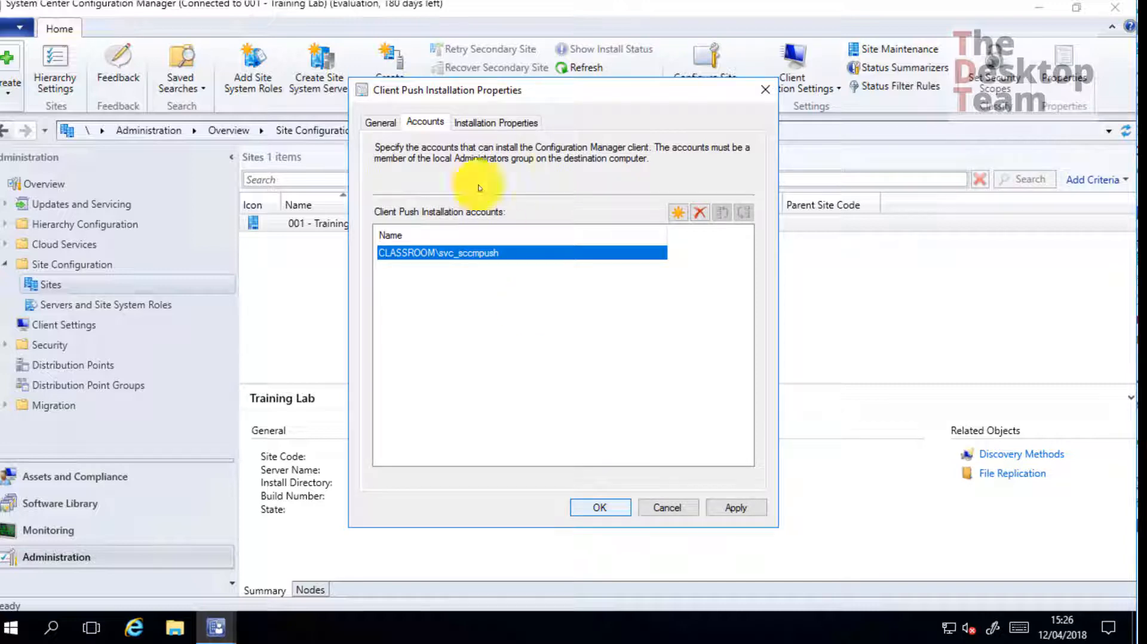
Step: Set the client installation properties to SMSSITECODE=001 FSP=srv0002.classroom.intranet and save the client push settings
{"action": "left_click", "coordinate": [496, 122]}
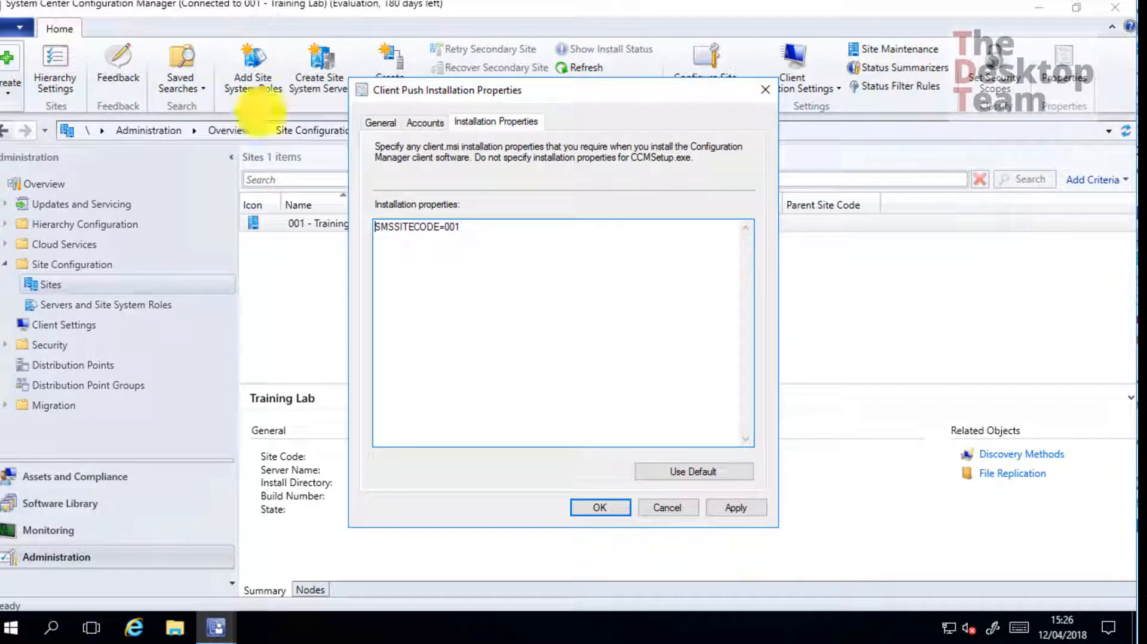
{"action": "left_click", "coordinate": [497, 269]}
{"action": "key", "text": "shift+Left"}
{"action": "key", "text": "shift+Left"}
{"action": "key", "text": "shift+Left"}
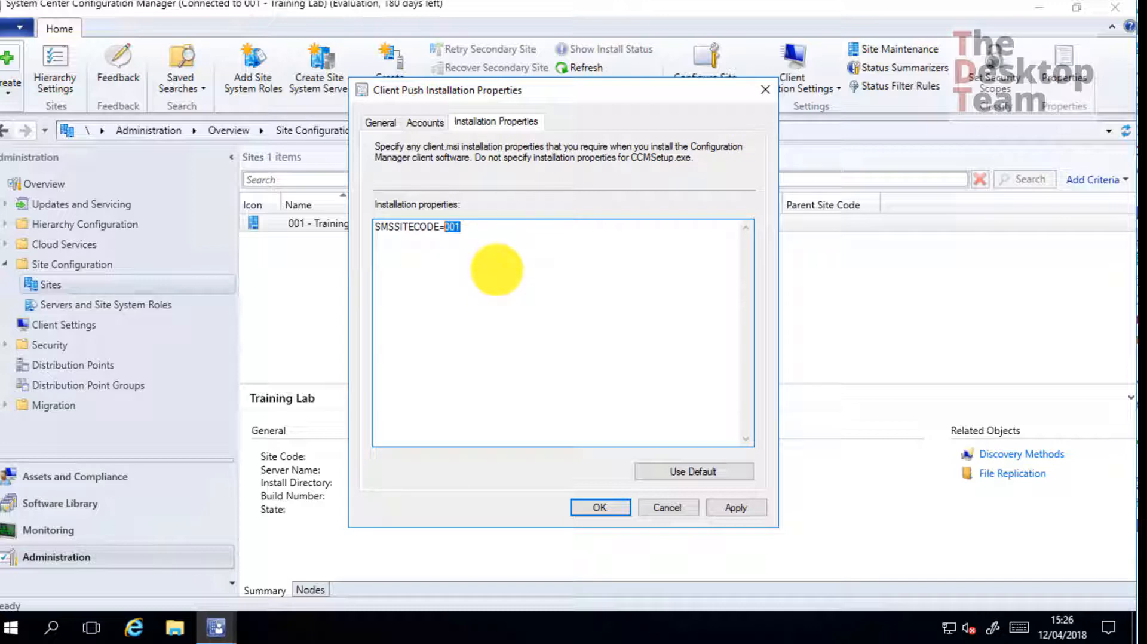
{"action": "type", "text": "001 FSP="}
{"action": "type", "text": "srv0002.classroom"}
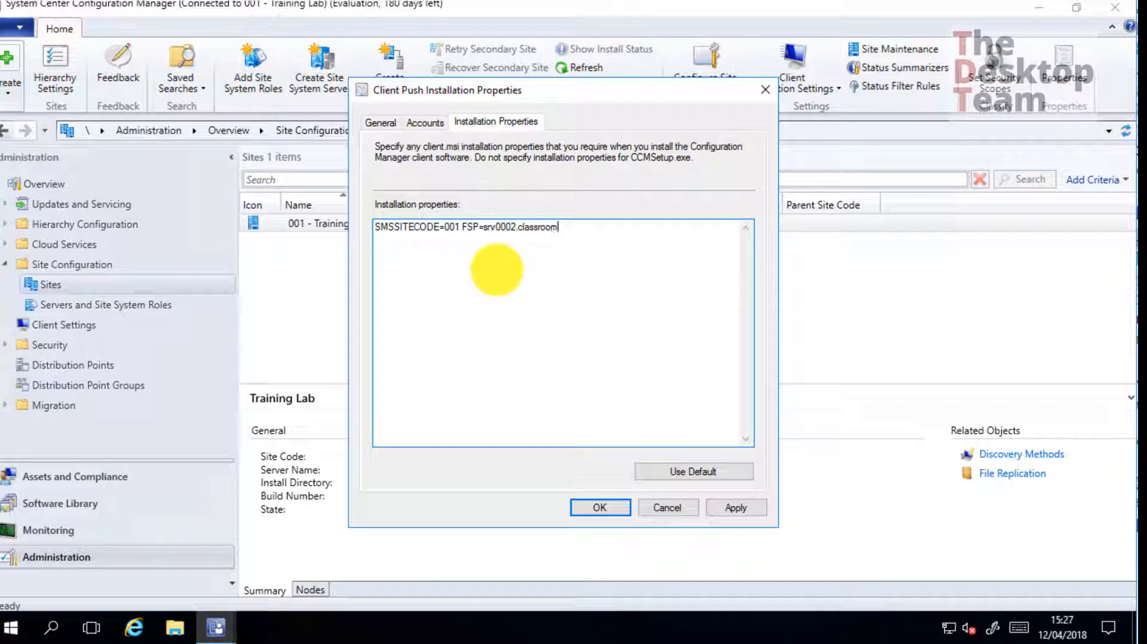
{"action": "type", "text": ".intranet"}
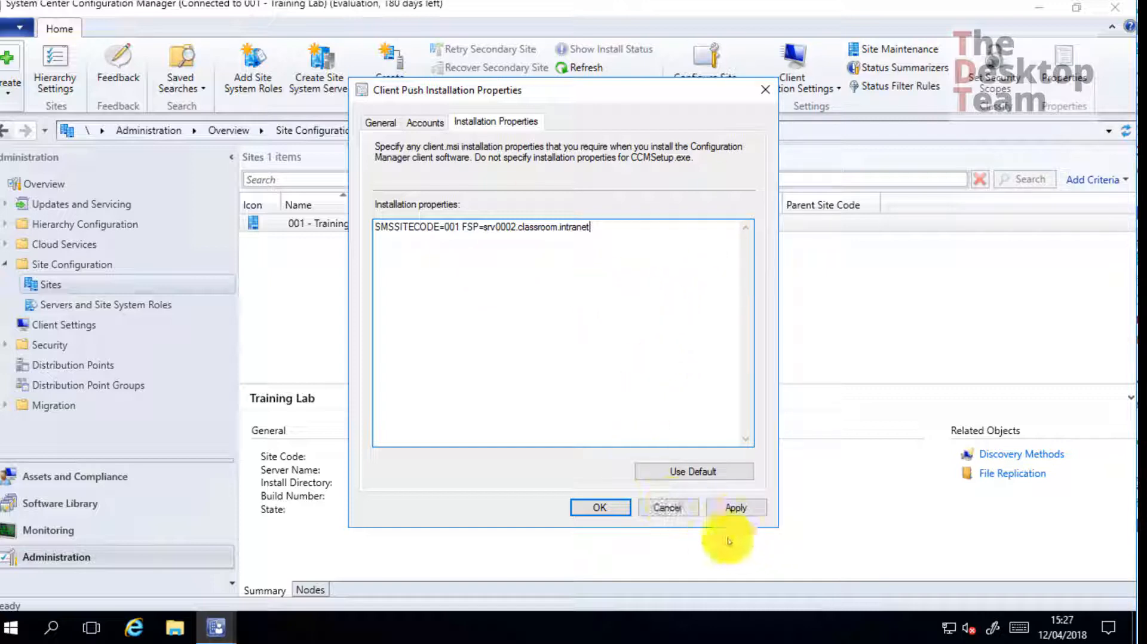
{"action": "left_click", "coordinate": [600, 507]}
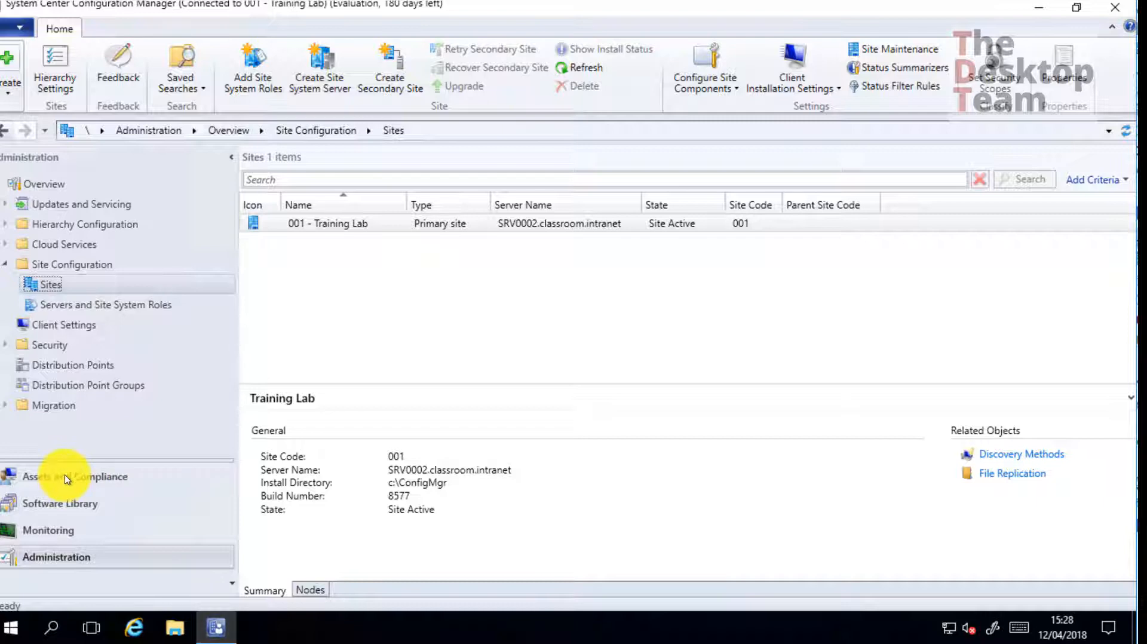
Step: Open the Devices list in Assets and Compliance and check the client status of the discovered devices
{"action": "left_click", "coordinate": [89, 476]}
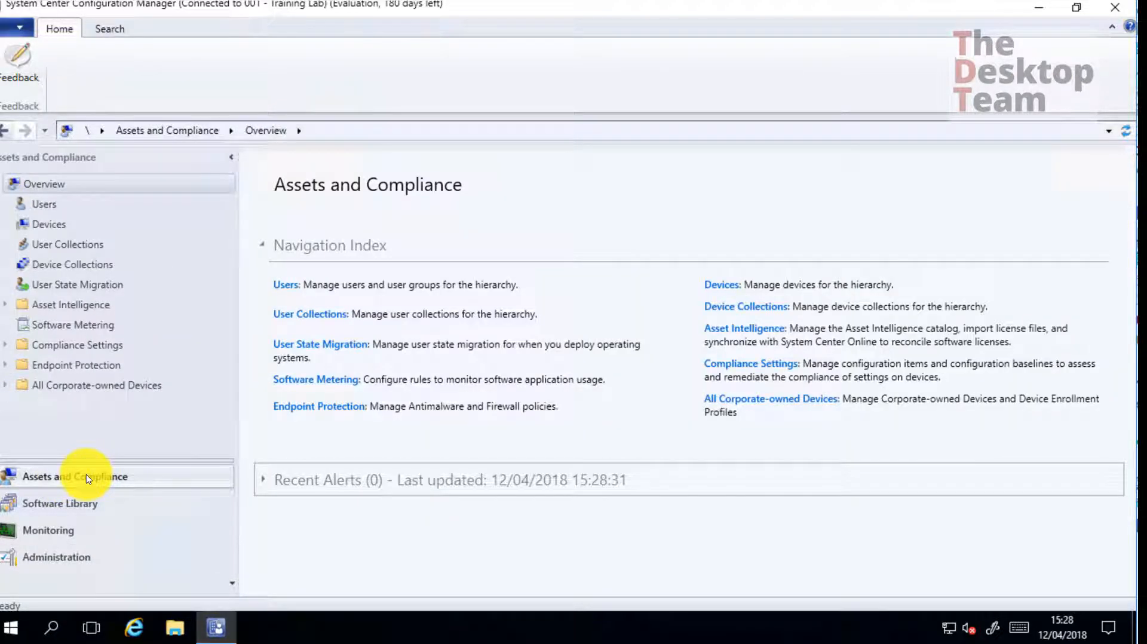
{"action": "left_click", "coordinate": [54, 225]}
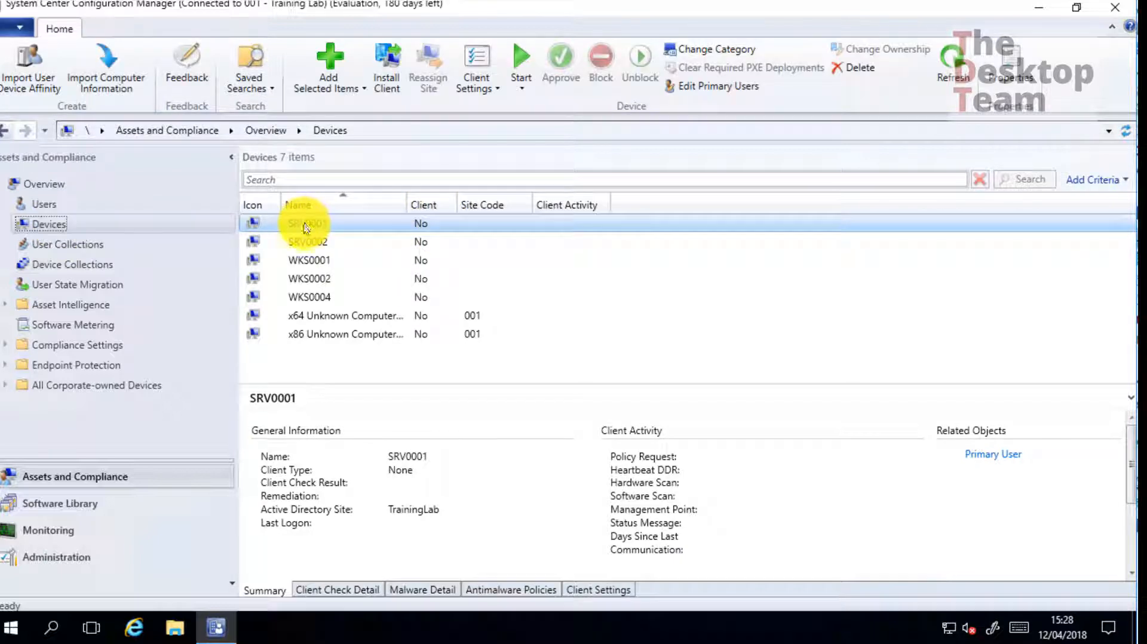
{"action": "left_click", "coordinate": [282, 223]}
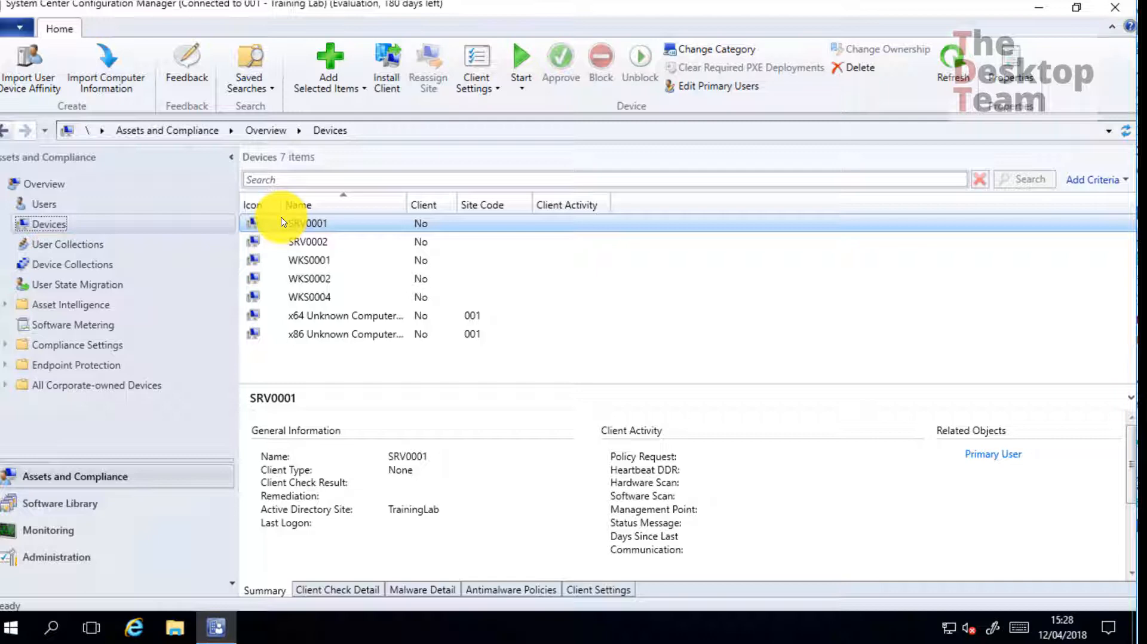
Step: Show the members of the All Systems device collection and examine workstations WKS0001 to WKS0004
{"action": "left_click", "coordinate": [60, 270]}
{"action": "left_click", "coordinate": [328, 261]}
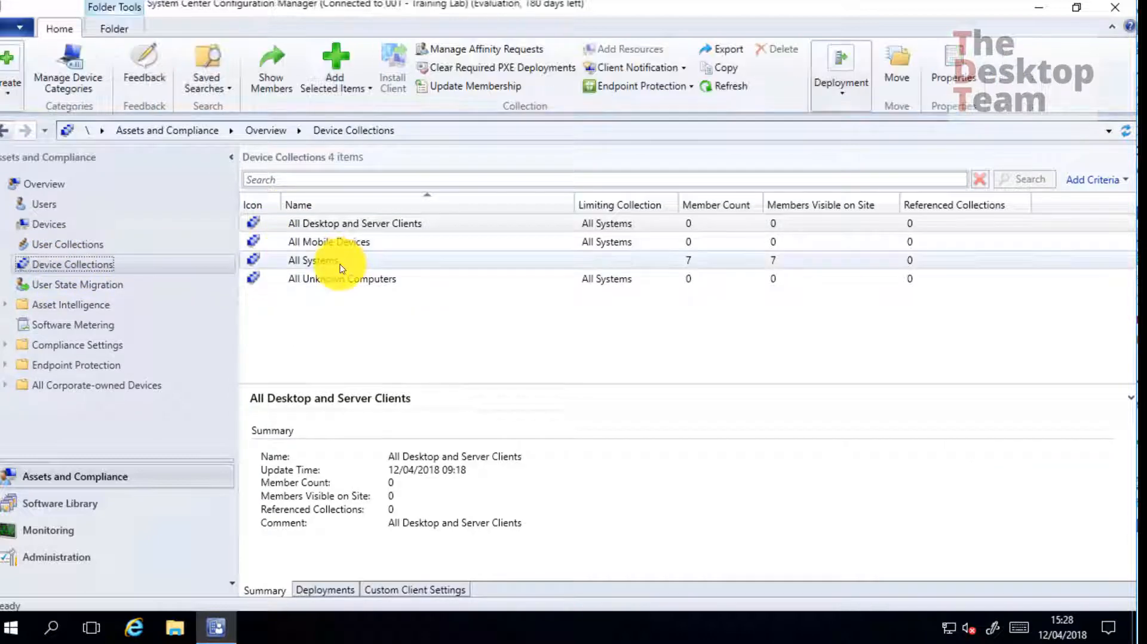
{"action": "right_click", "coordinate": [328, 262]}
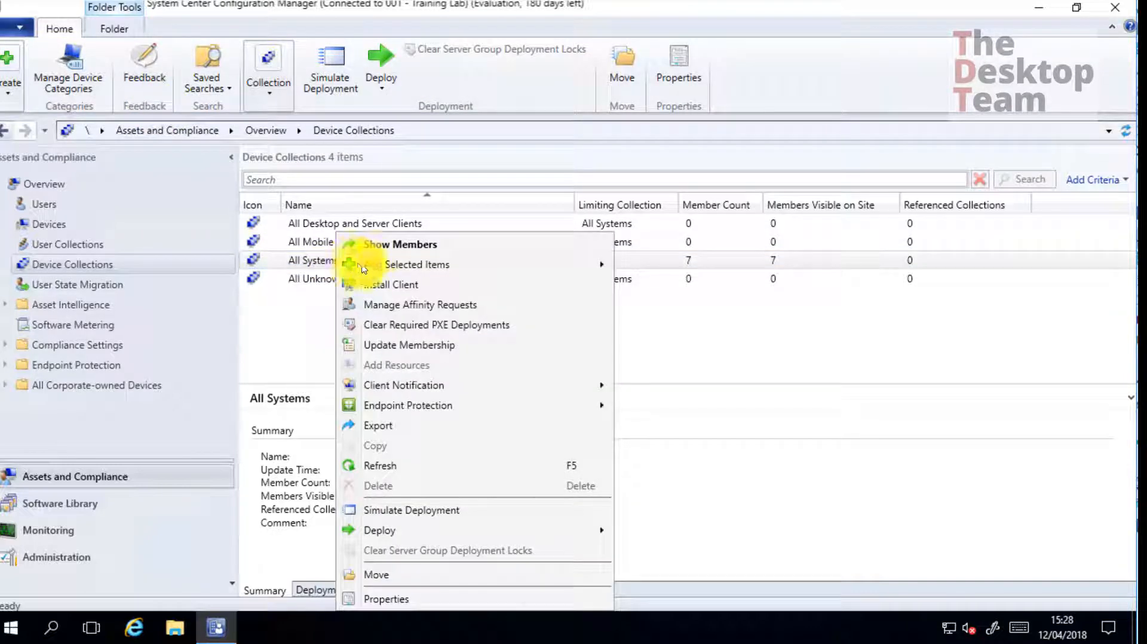
{"action": "left_click", "coordinate": [385, 249]}
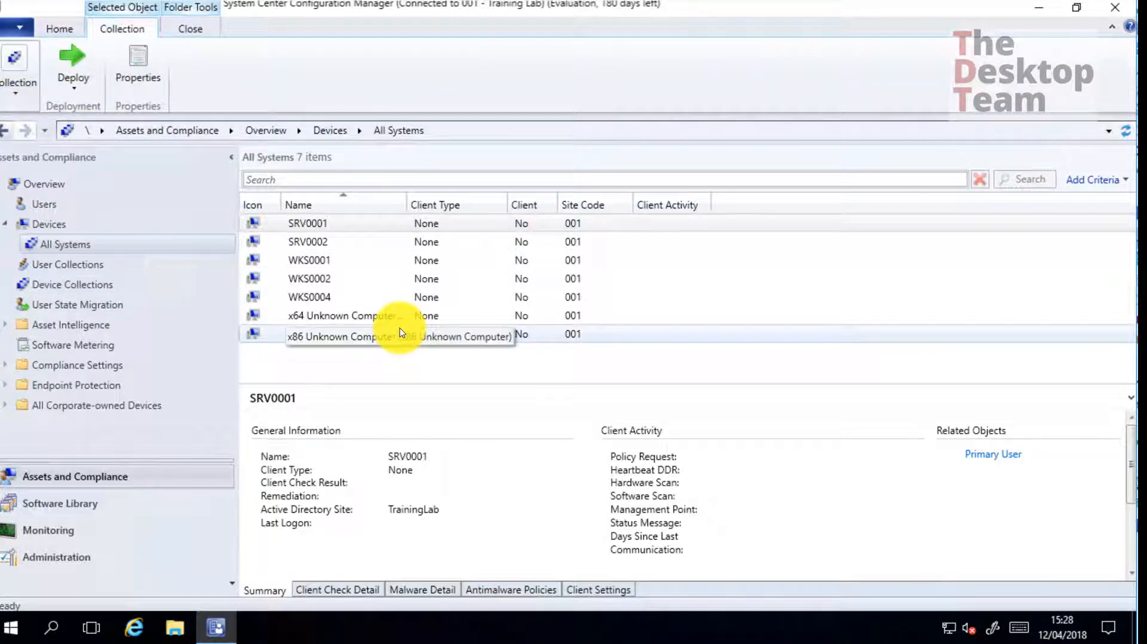
{"action": "left_click", "coordinate": [323, 260]}
{"action": "left_click", "coordinate": [323, 297], "text": "shift"}
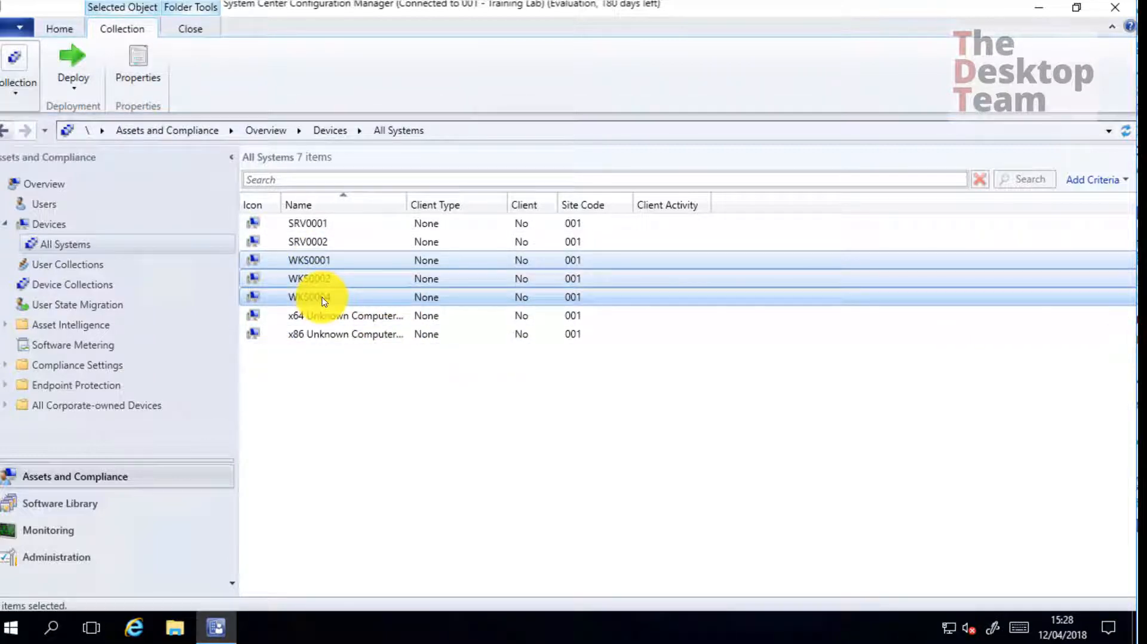
{"action": "left_click", "coordinate": [316, 408]}
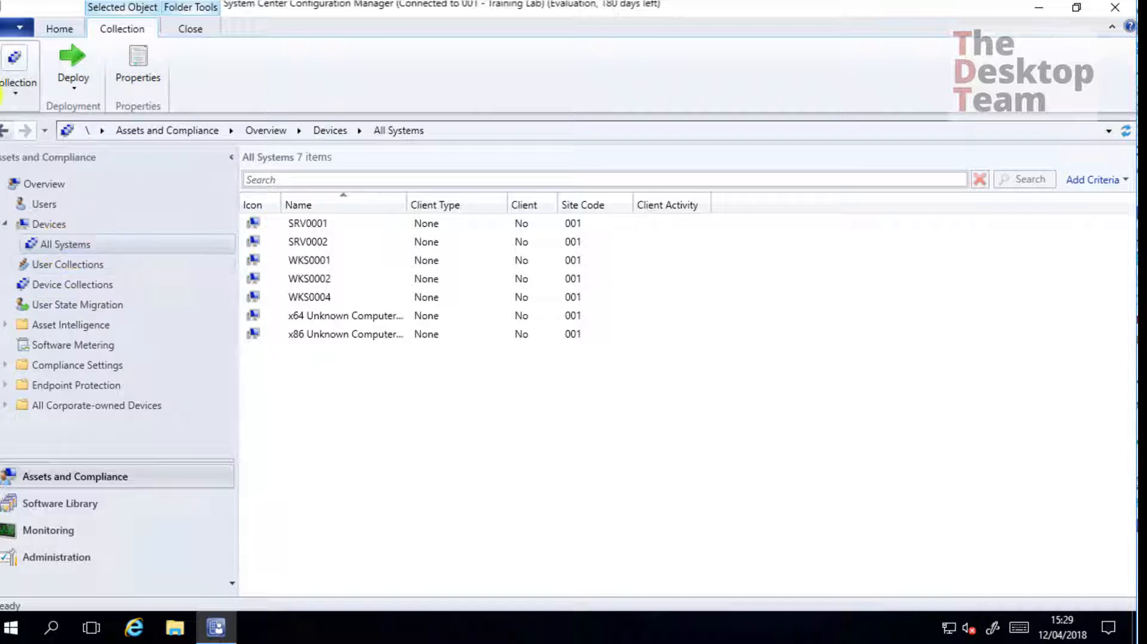
Step: Review the actions available for the All Systems collection in Device Collections and return to the Devices list
{"action": "right_click", "coordinate": [66, 244]}
{"action": "mouse_move", "coordinate": [187, 257]}
{"action": "left_click", "coordinate": [373, 257]}
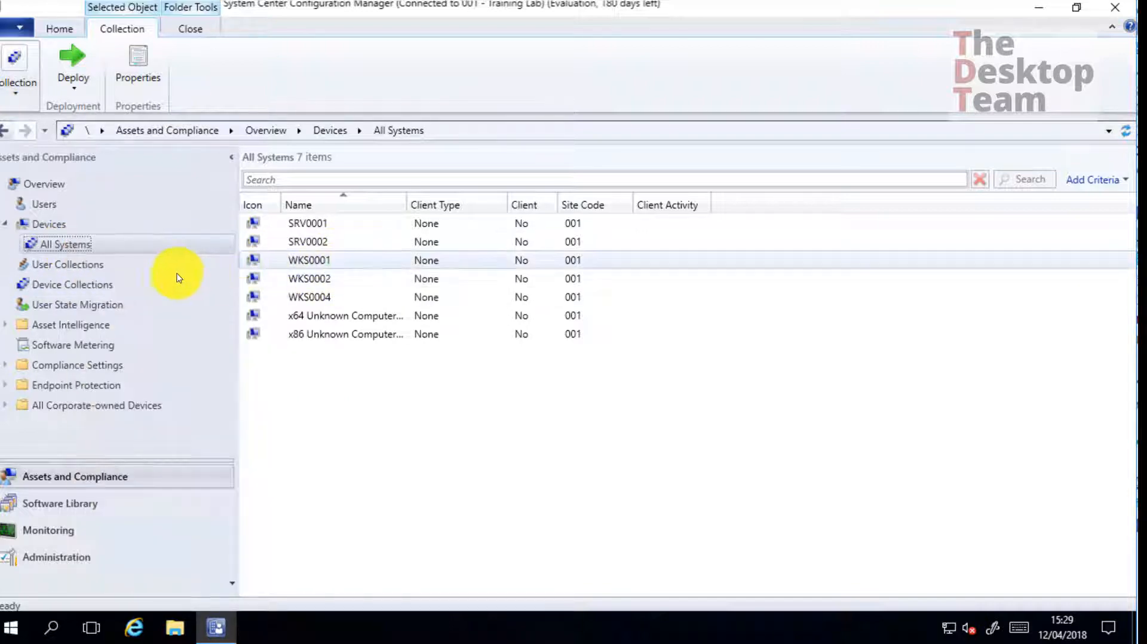
{"action": "left_click", "coordinate": [76, 268]}
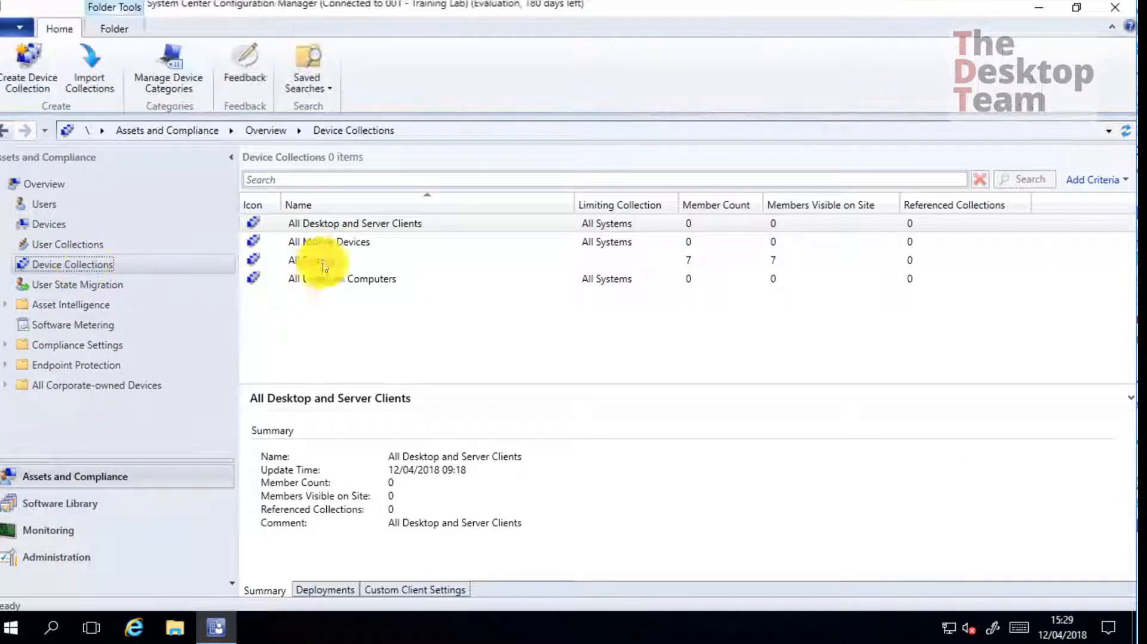
{"action": "right_click", "coordinate": [323, 260]}
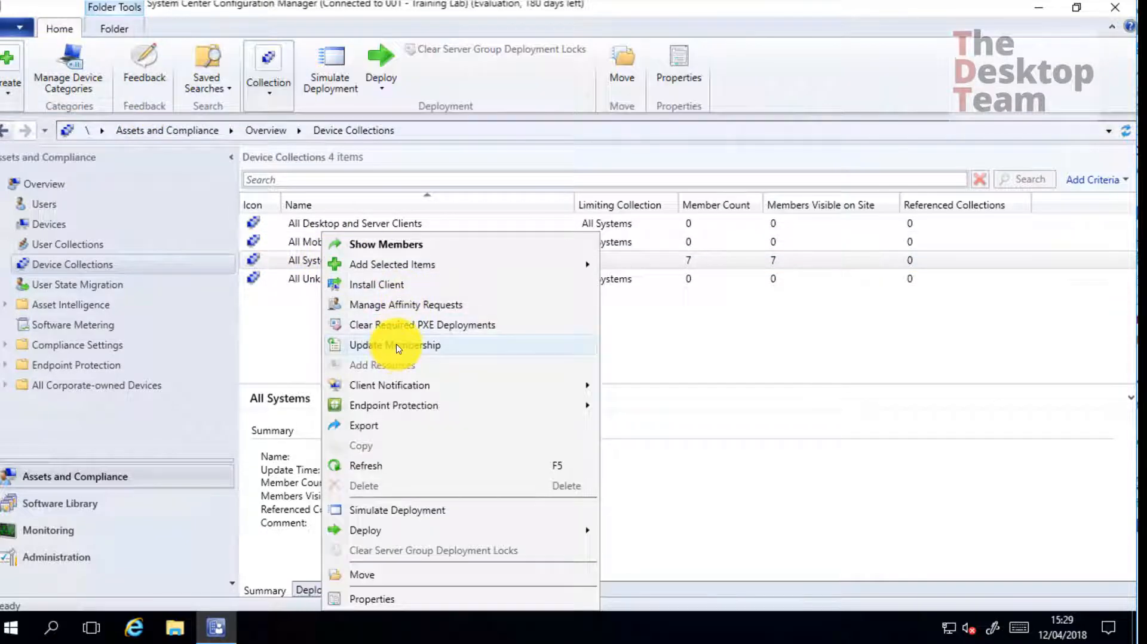
{"action": "left_click", "coordinate": [671, 346]}
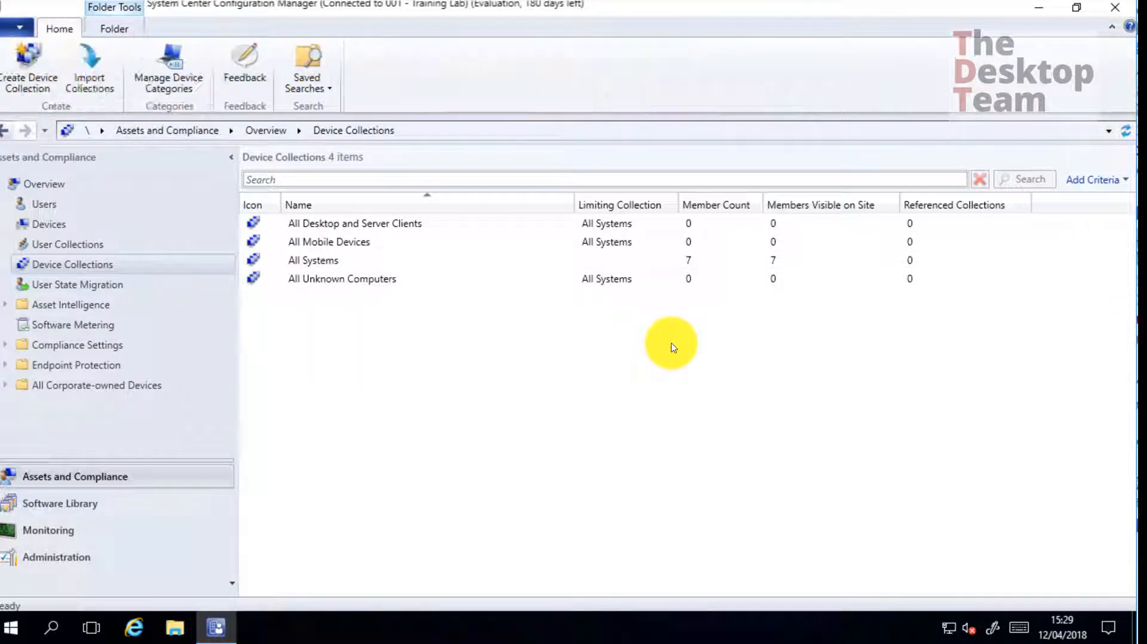
{"action": "left_click", "coordinate": [71, 230]}
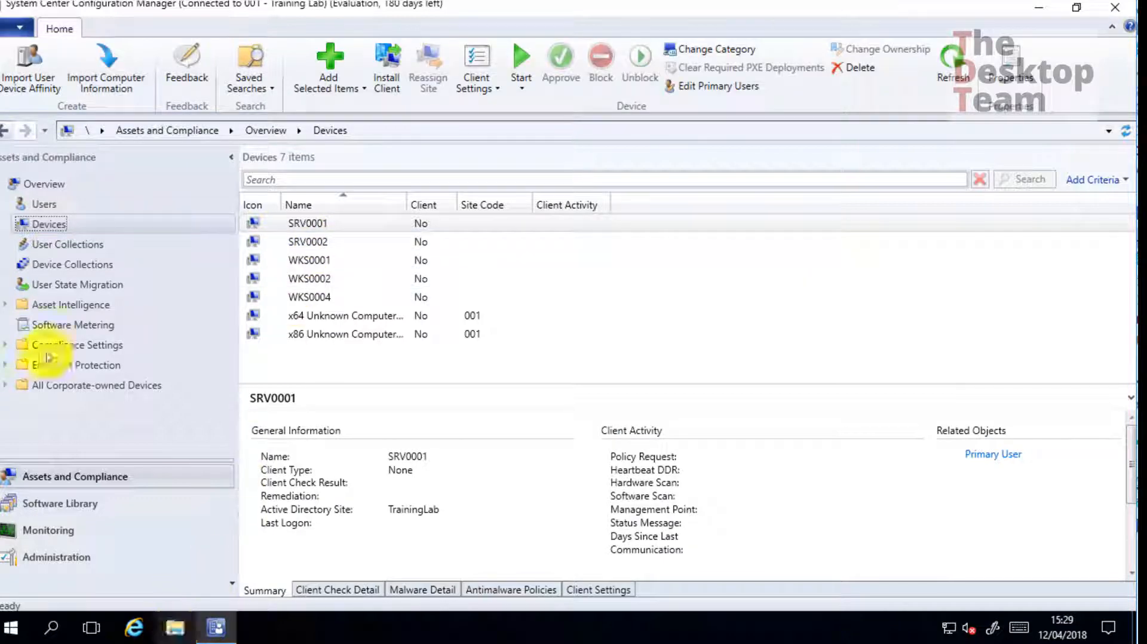
Step: Switch to File Explorer and locate the ccm log file in C:\ConfigMgr\Logs
{"action": "left_click", "coordinate": [174, 628]}
{"action": "double_click", "coordinate": [537, 326]}
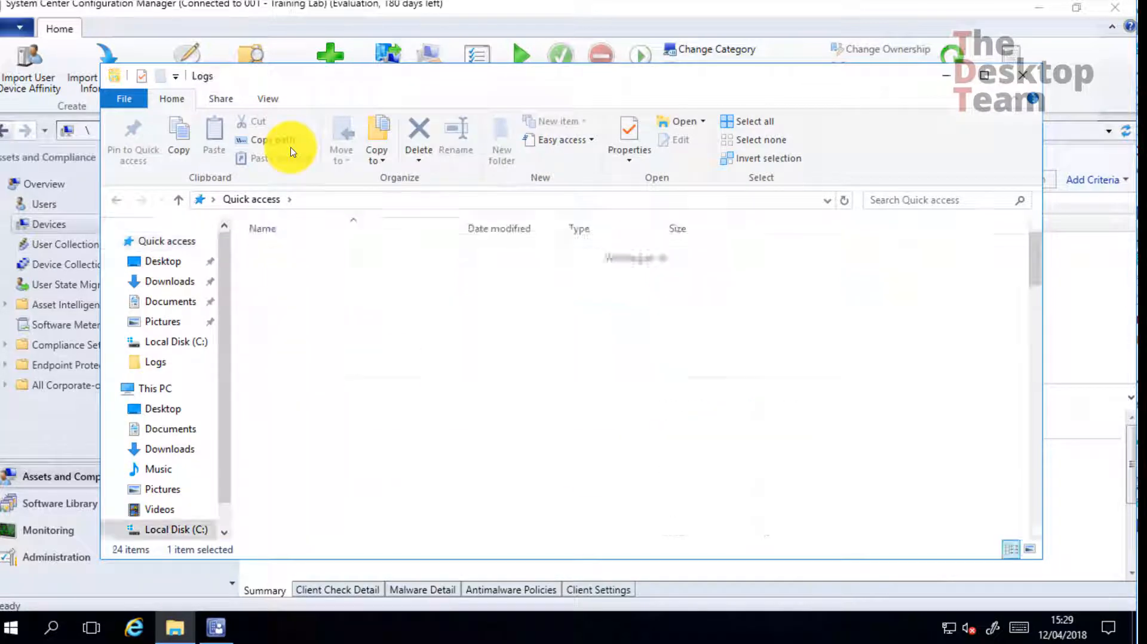
{"action": "key", "text": "c"}
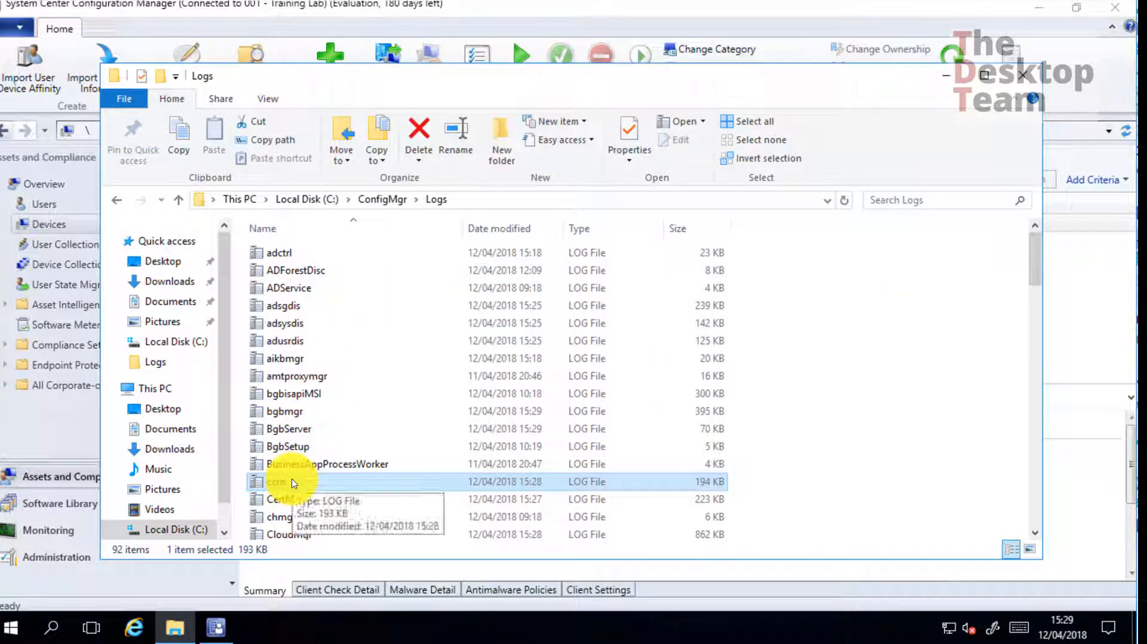
Step: Launch cmtrace and open the ccm log from C:\ConfigMgr\Logs with the option to ignore existing lines enabled
{"action": "key", "text": "super+r"}
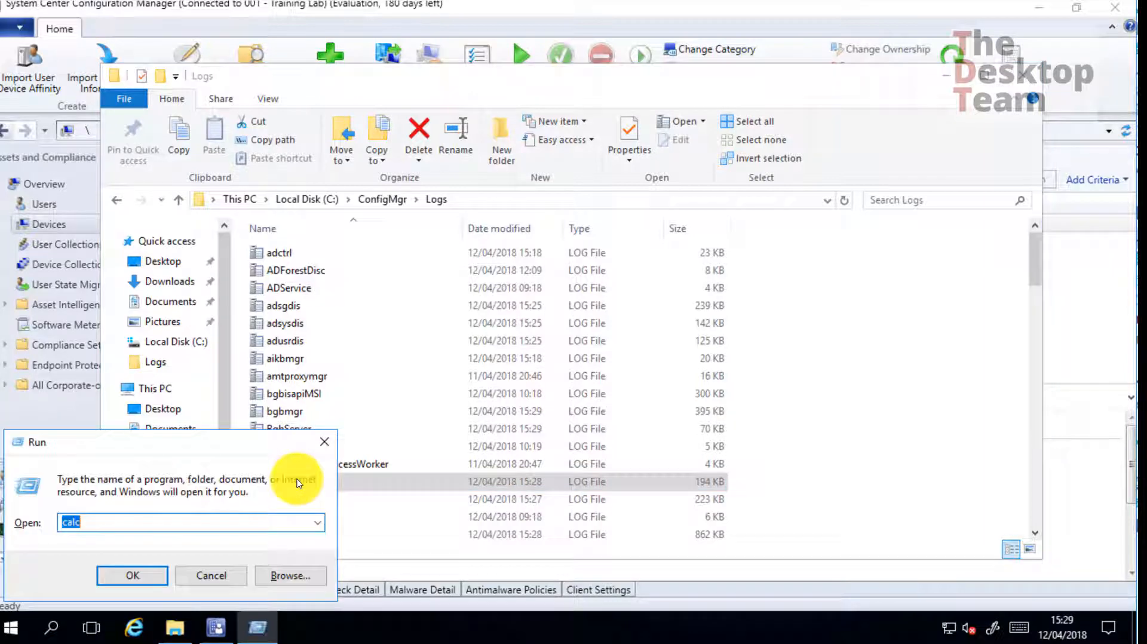
{"action": "type", "text": "cmtrace"}
{"action": "key", "text": "Return"}
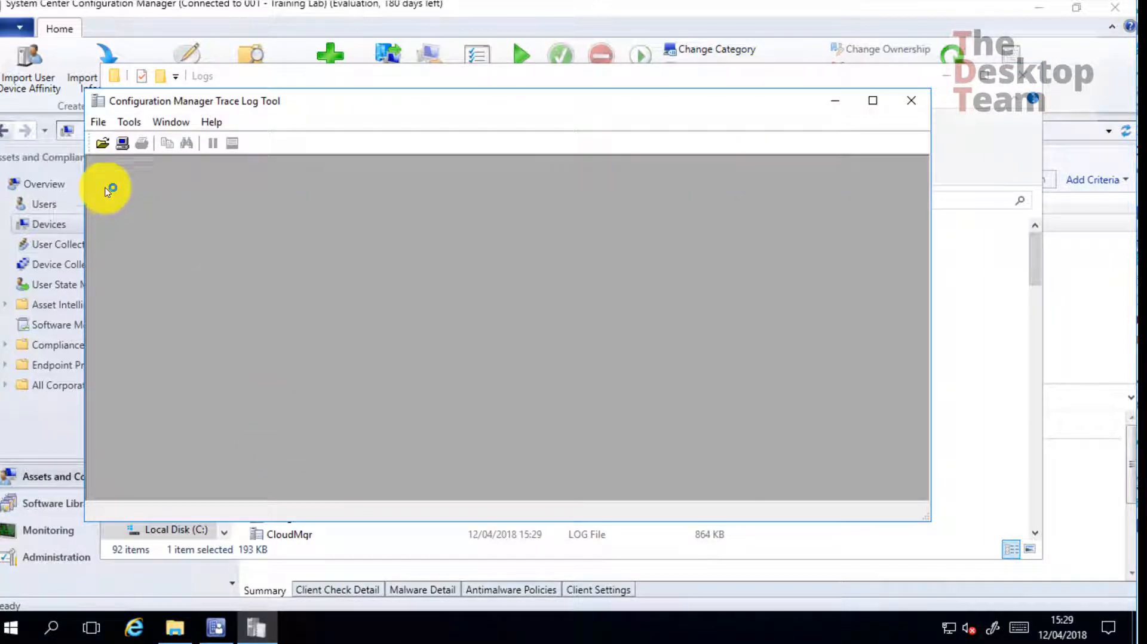
{"action": "left_click", "coordinate": [102, 144]}
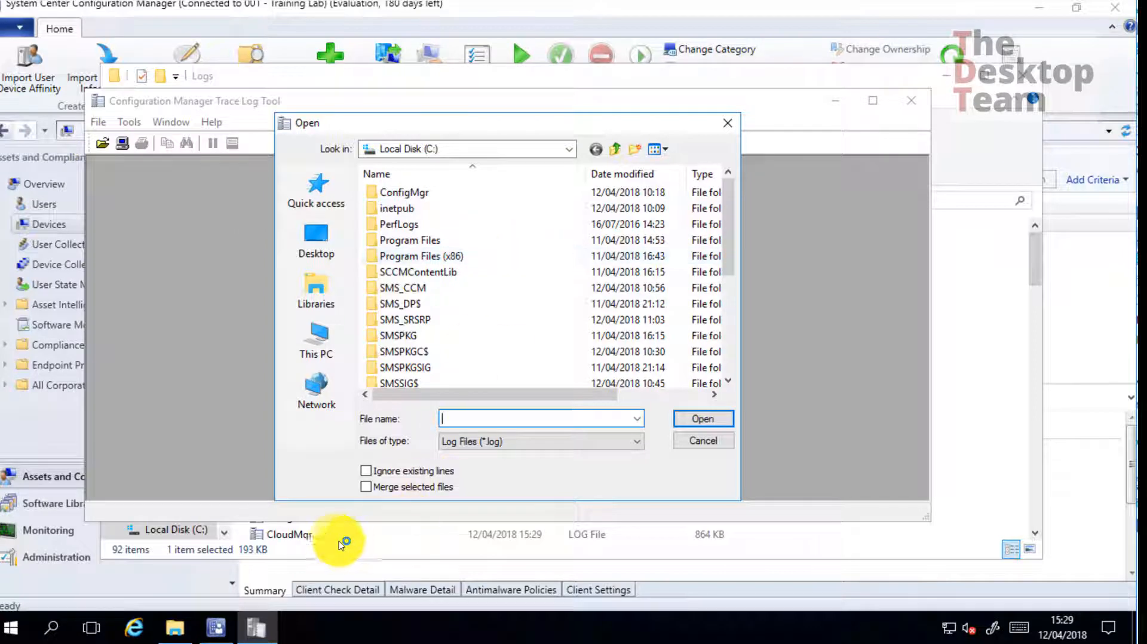
{"action": "type", "text": "c:\\"}
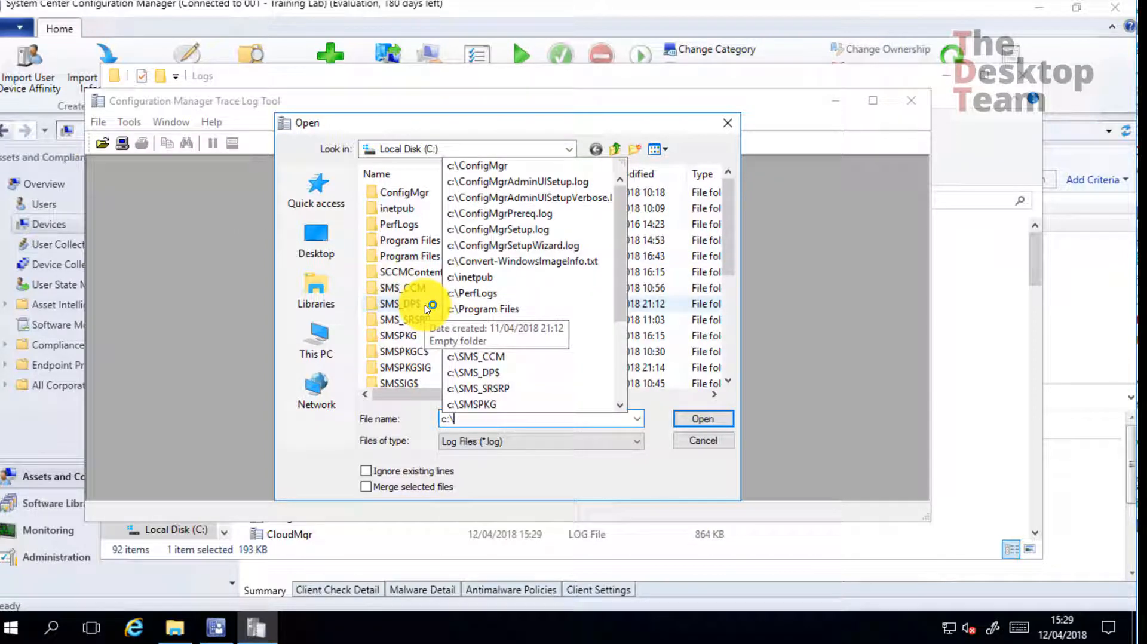
{"action": "type", "text": "ConfigMgr\\logs"}
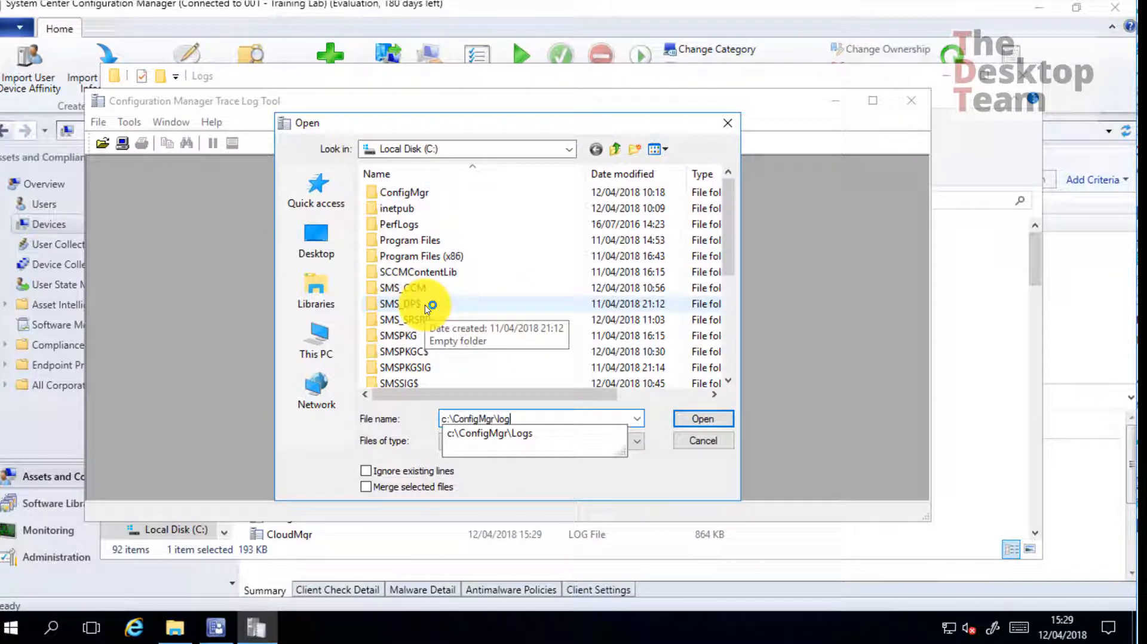
{"action": "key", "text": "Return"}
{"action": "key", "text": "shift+Tab"}
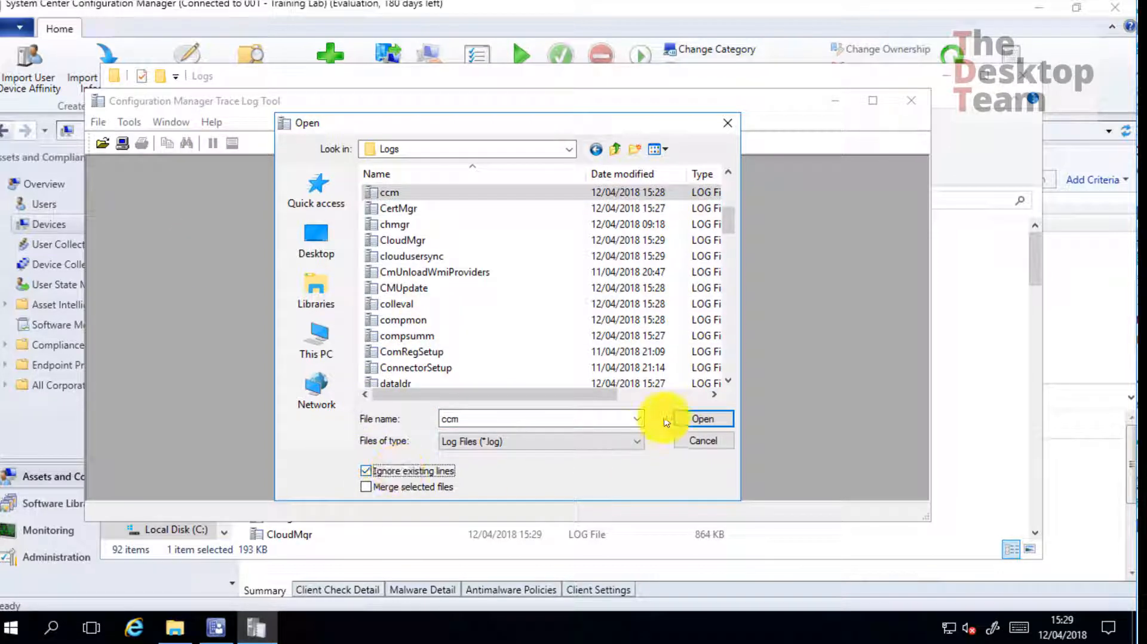
{"action": "left_click", "coordinate": [702, 418]}
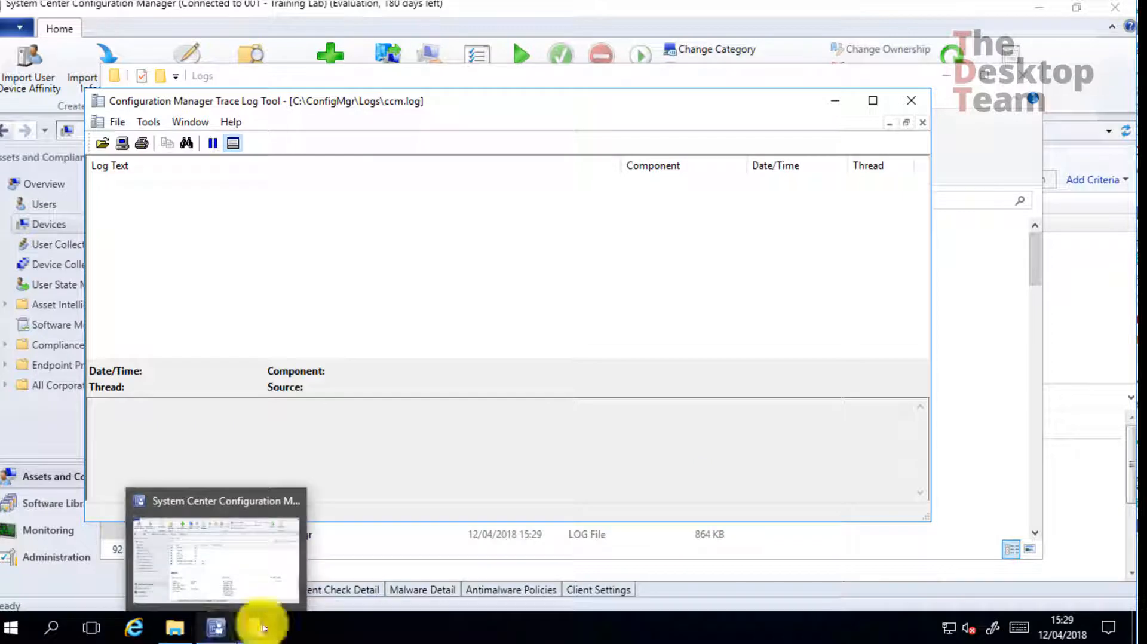
Step: Return to the Configuration Manager console and start the Install Client wizard for WKS0001, proceeding to the installation options
{"action": "left_click", "coordinate": [948, 76]}
{"action": "mouse_move", "coordinate": [556, 112]}
{"action": "left_mouse_down"}
{"action": "mouse_move", "coordinate": [776, 171]}
{"action": "mouse_move", "coordinate": [744, 176]}
{"action": "left_mouse_up"}
{"action": "left_click", "coordinate": [258, 241]}
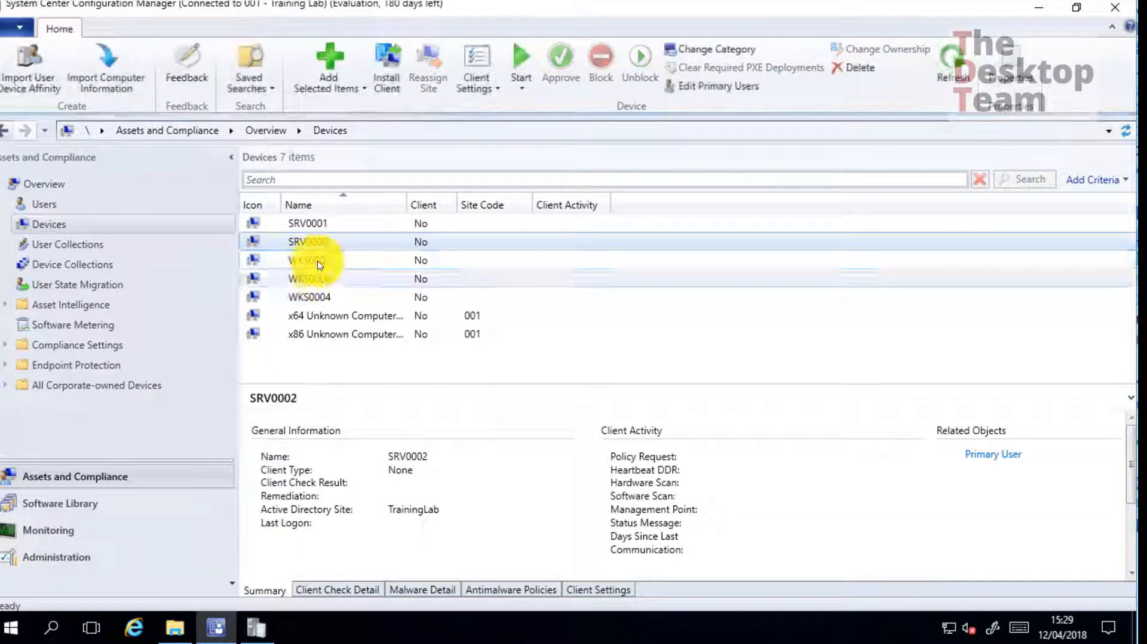
{"action": "left_click", "coordinate": [315, 260]}
{"action": "key", "text": "shift+F10"}
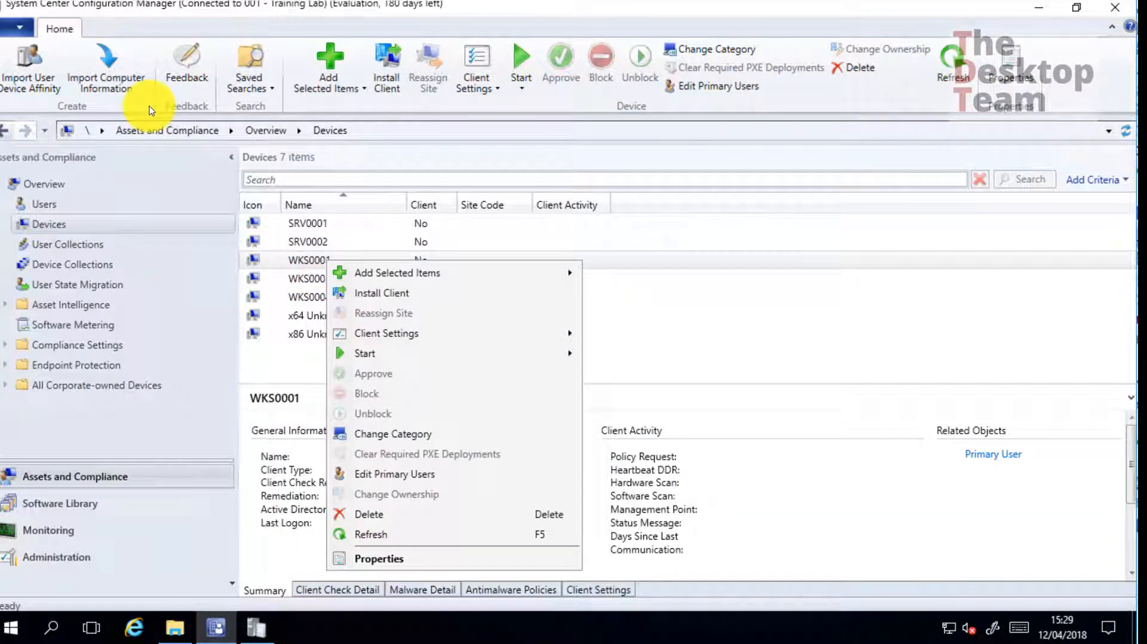
{"action": "left_click", "coordinate": [378, 296]}
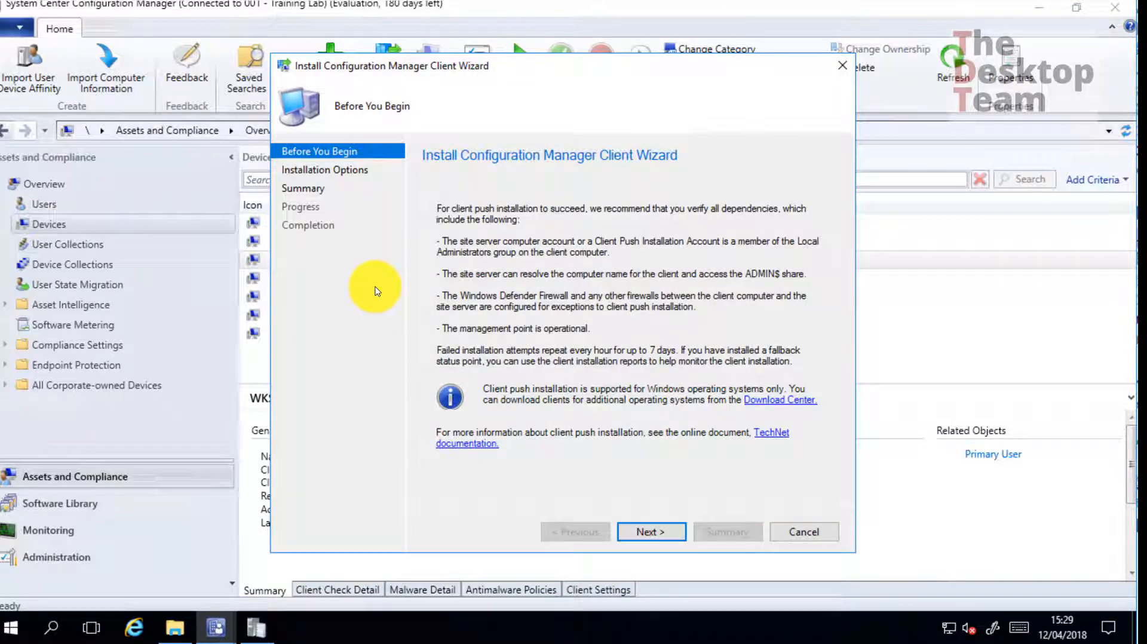
{"action": "left_click", "coordinate": [674, 532]}
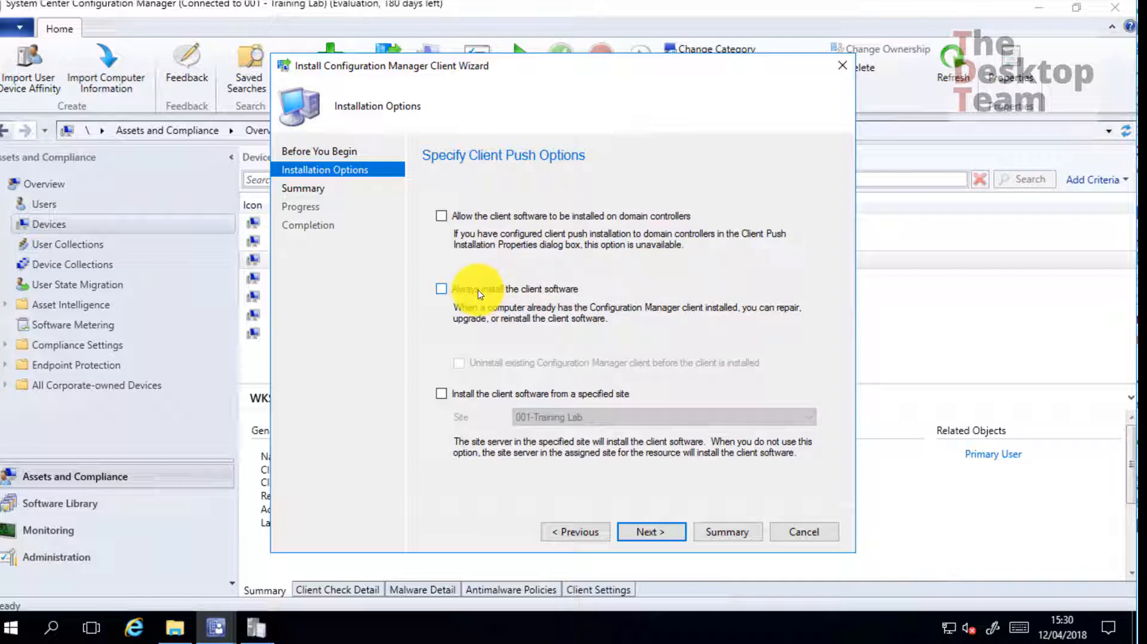
Step: Leave the always-install option off and set the client software to install from the specified site 001-Training Lab
{"action": "left_click", "coordinate": [554, 292]}
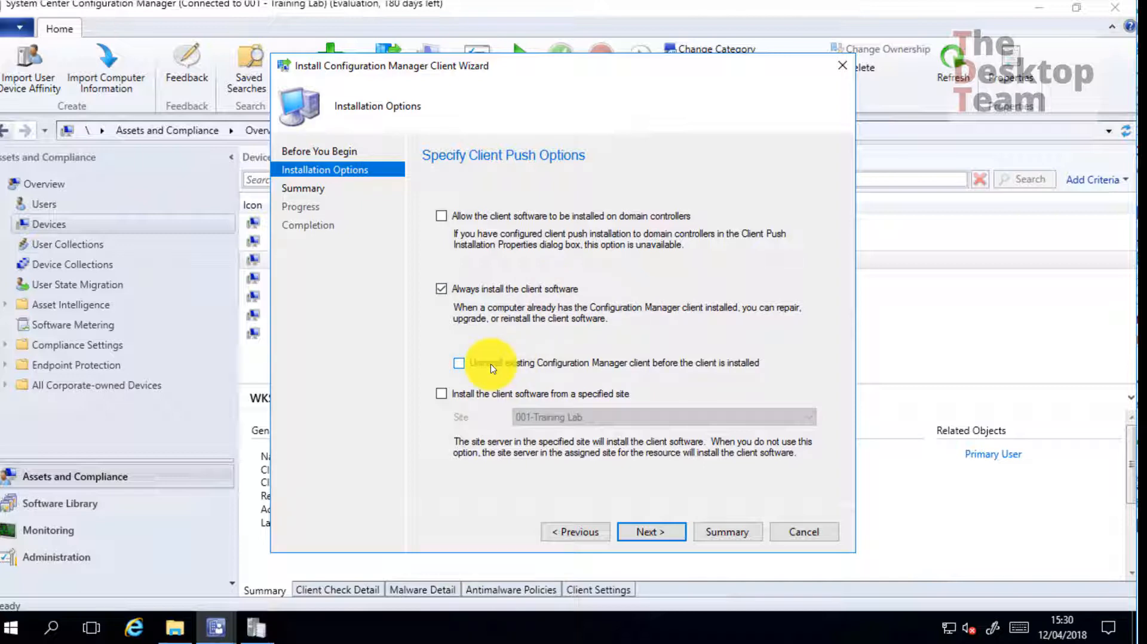
{"action": "left_click", "coordinate": [538, 291]}
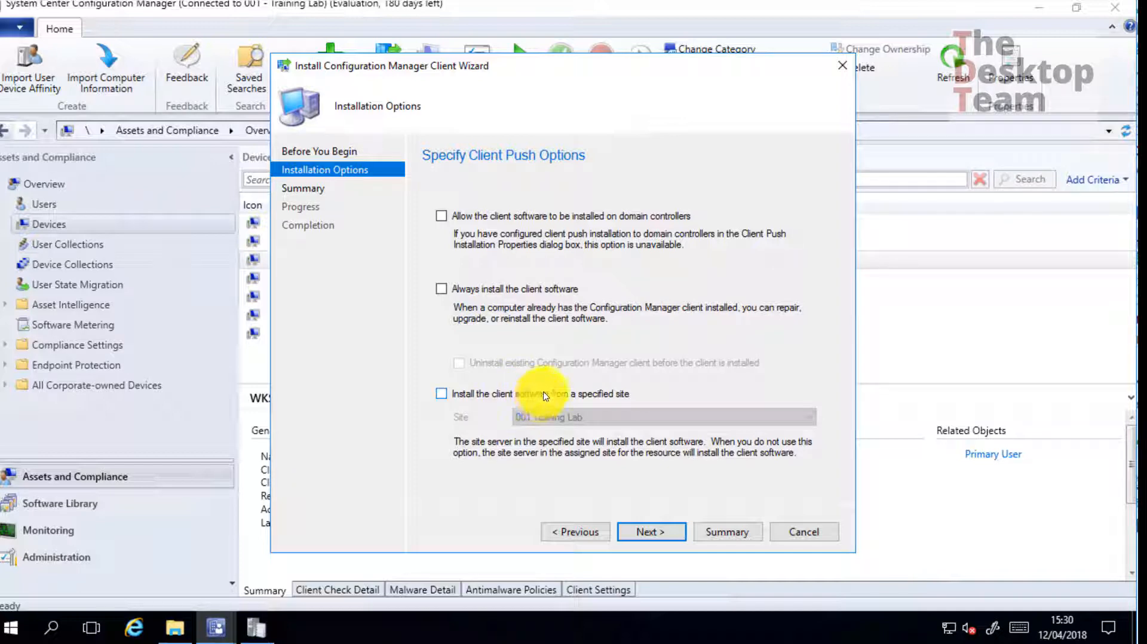
{"action": "left_click", "coordinate": [441, 393]}
{"action": "left_click", "coordinate": [583, 417]}
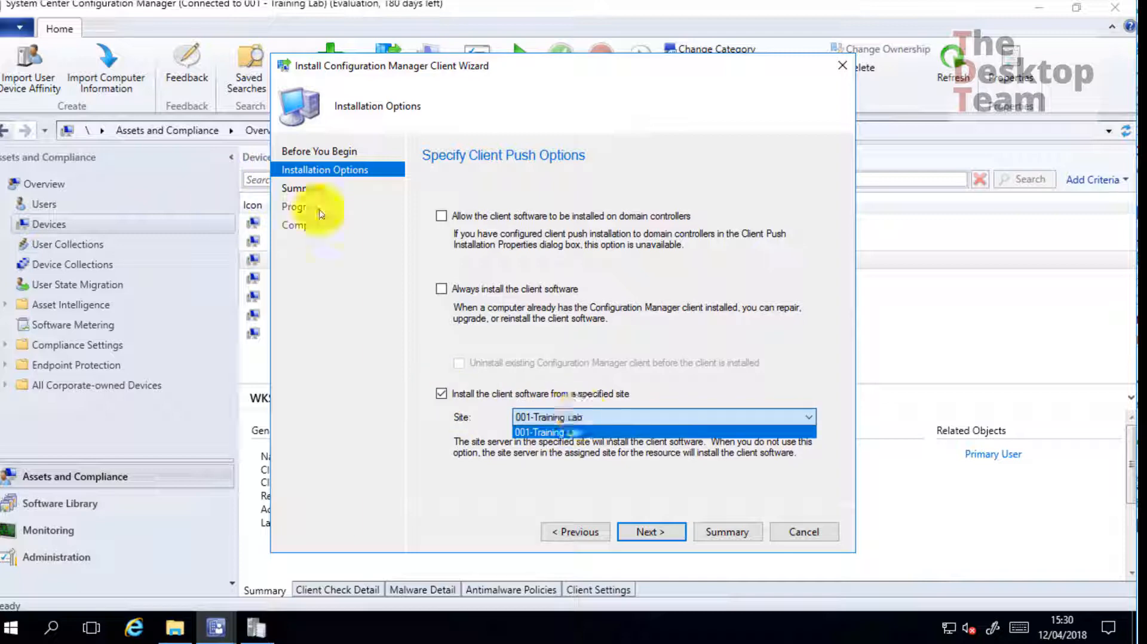
{"action": "left_click", "coordinate": [585, 426]}
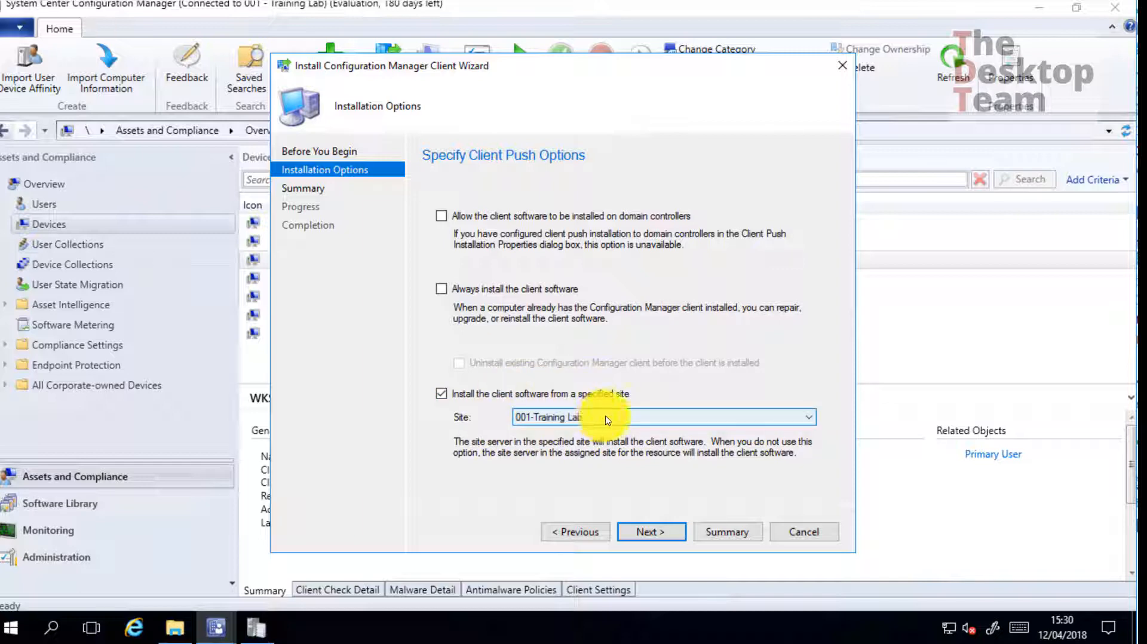
Step: Confirm the client push settings for WKS0001, complete the wizard, review its completion details and close it
{"action": "left_click_drag", "start_coordinate": [594, 69], "coordinate": [929, 89]}
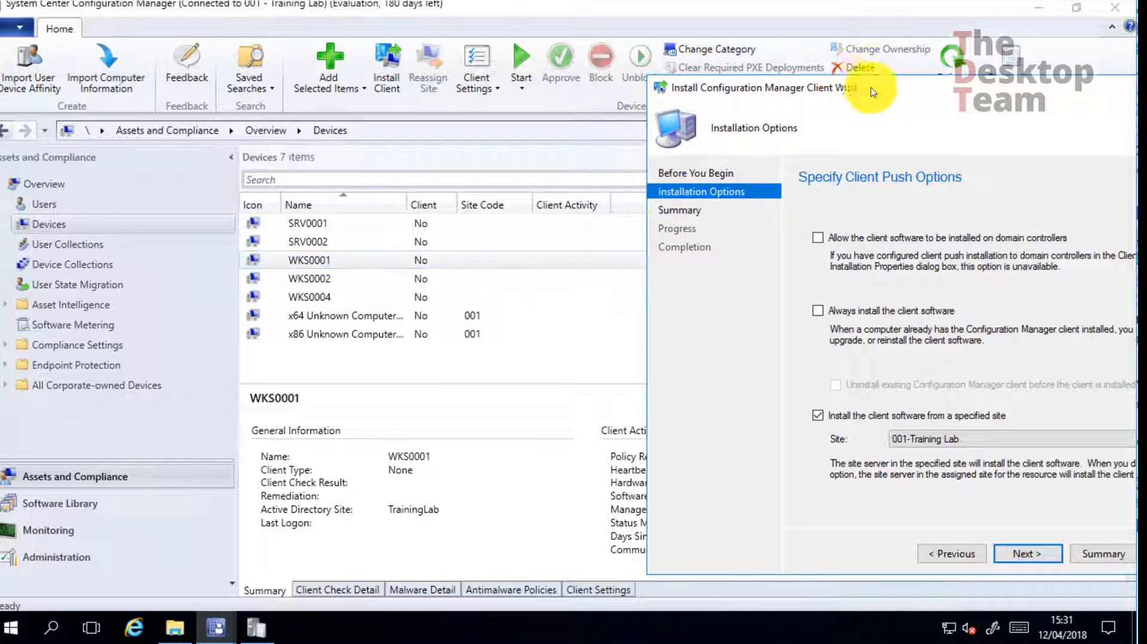
{"action": "left_click_drag", "start_coordinate": [911, 89], "coordinate": [794, 77]}
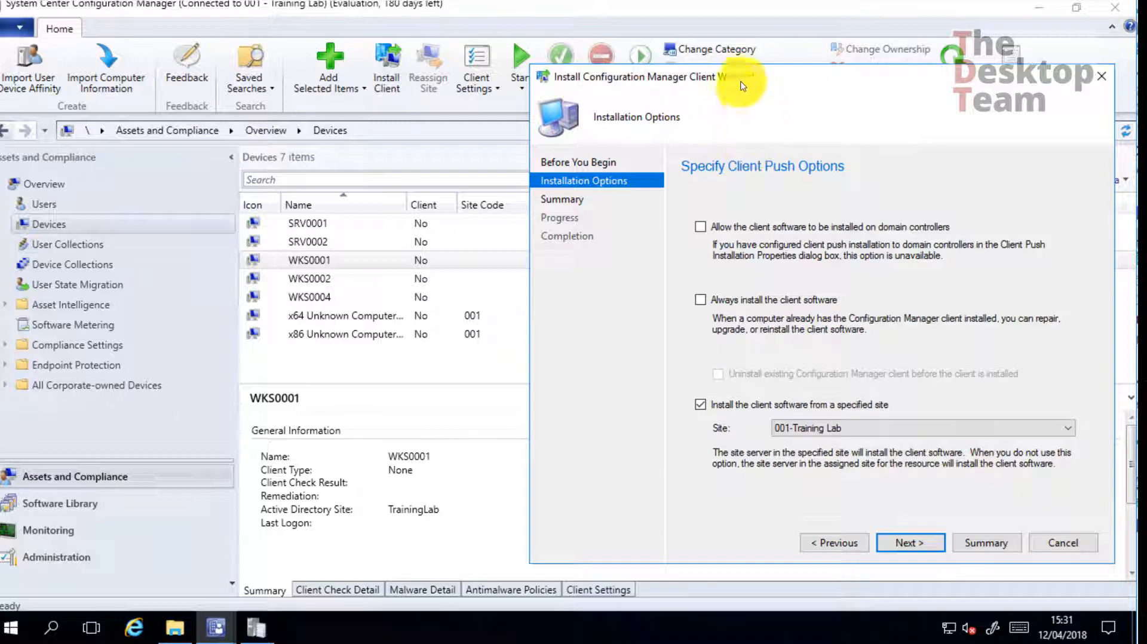
{"action": "left_click_drag", "start_coordinate": [750, 81], "coordinate": [503, 64]}
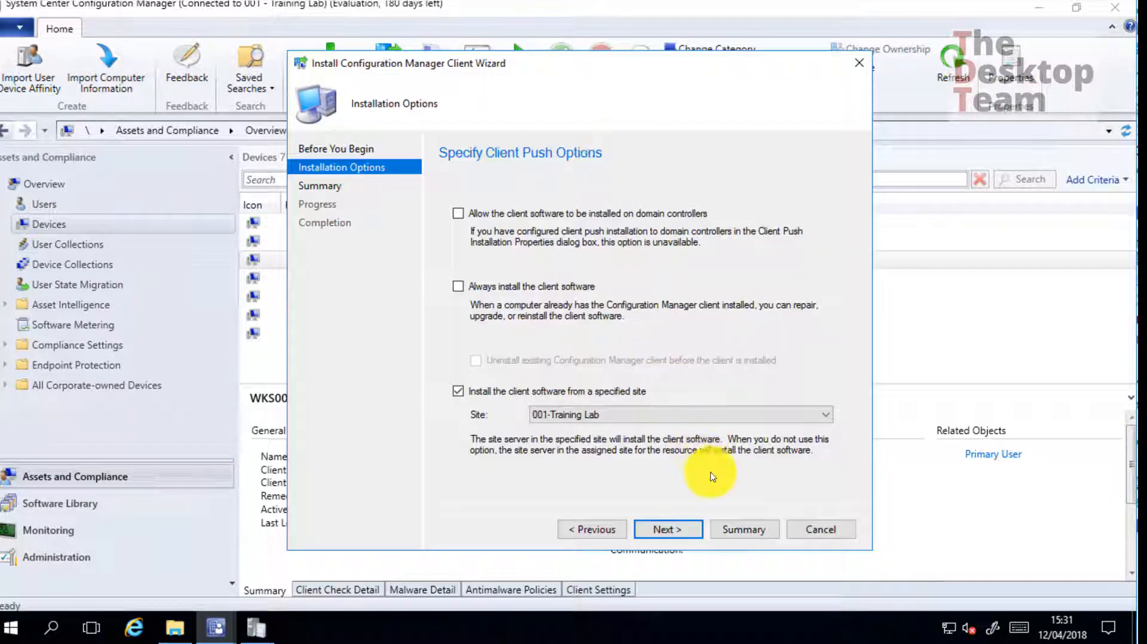
{"action": "left_click", "coordinate": [667, 530]}
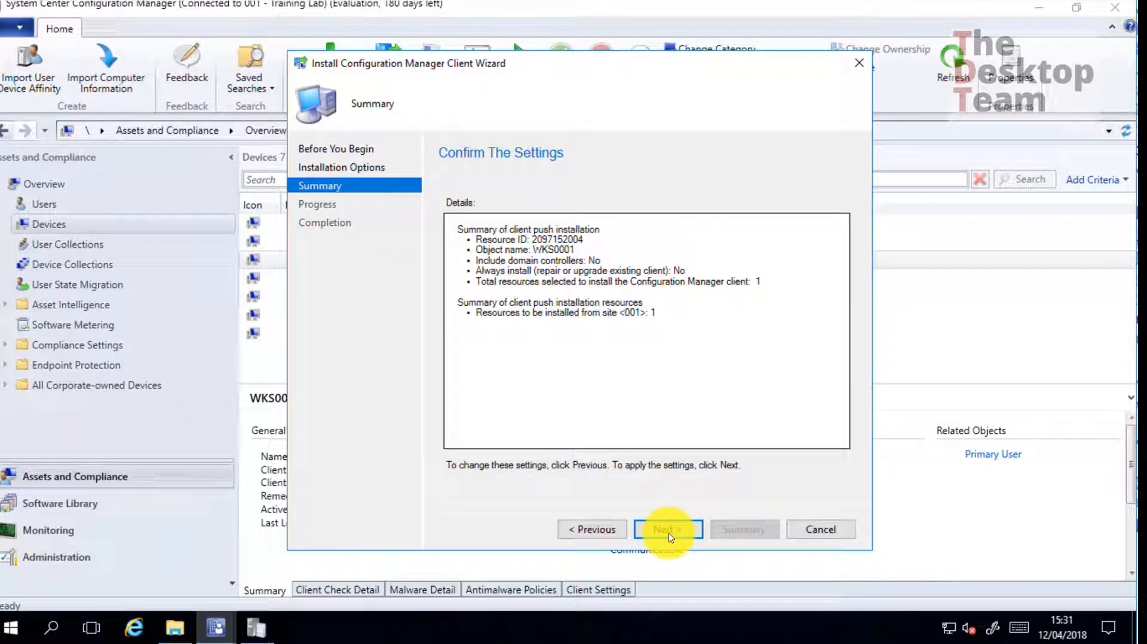
{"action": "left_click", "coordinate": [669, 533]}
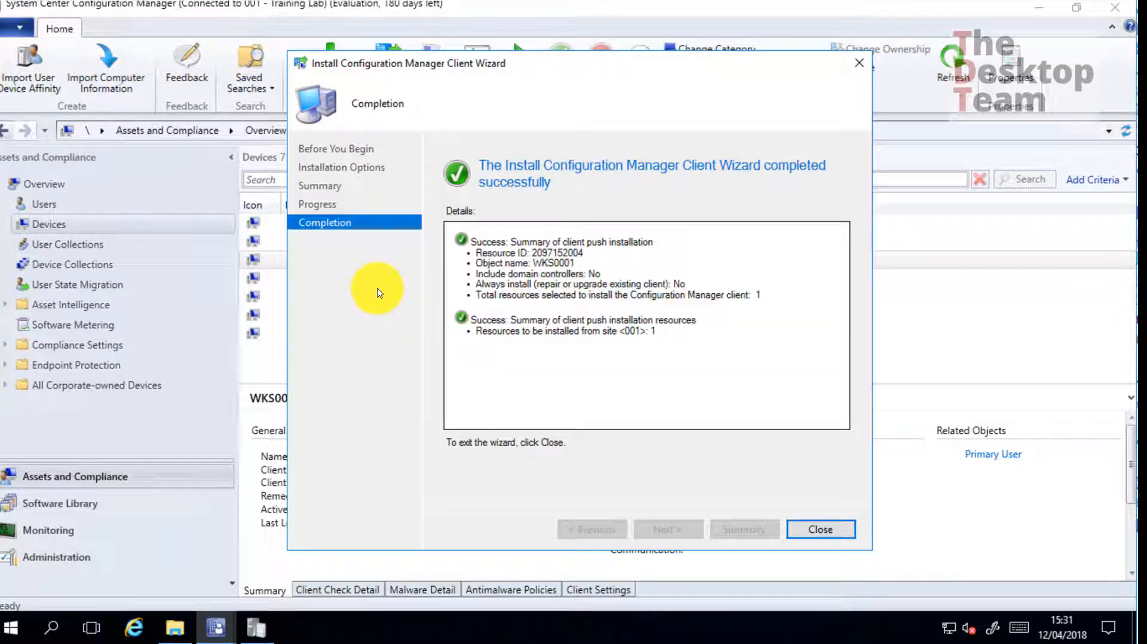
{"action": "left_click_drag", "start_coordinate": [477, 243], "coordinate": [712, 363]}
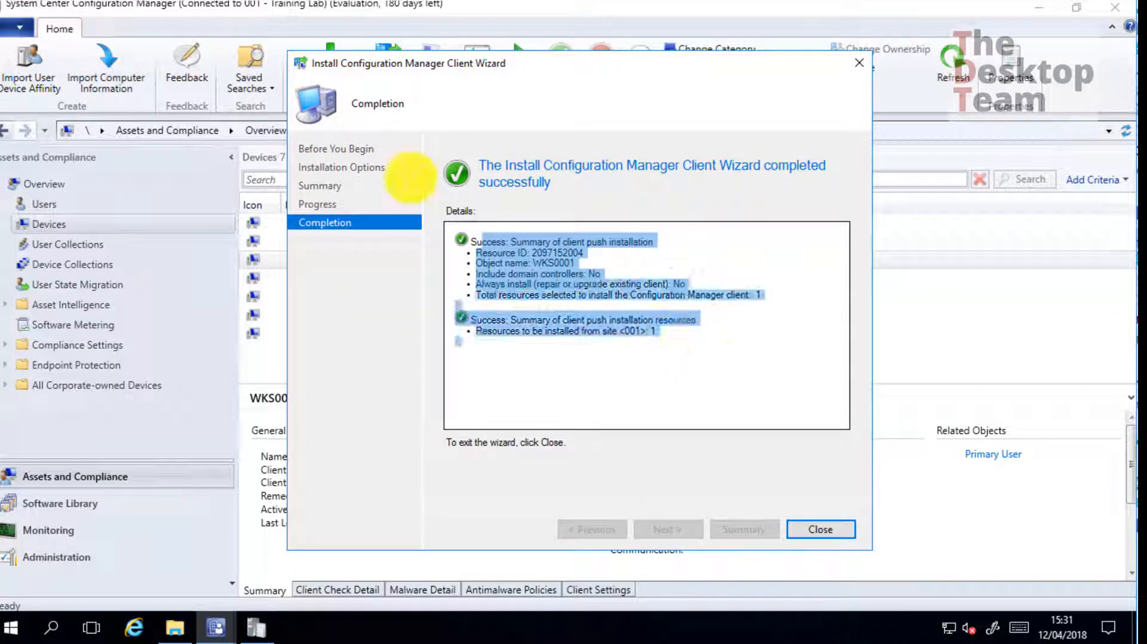
{"action": "left_click", "coordinate": [712, 363]}
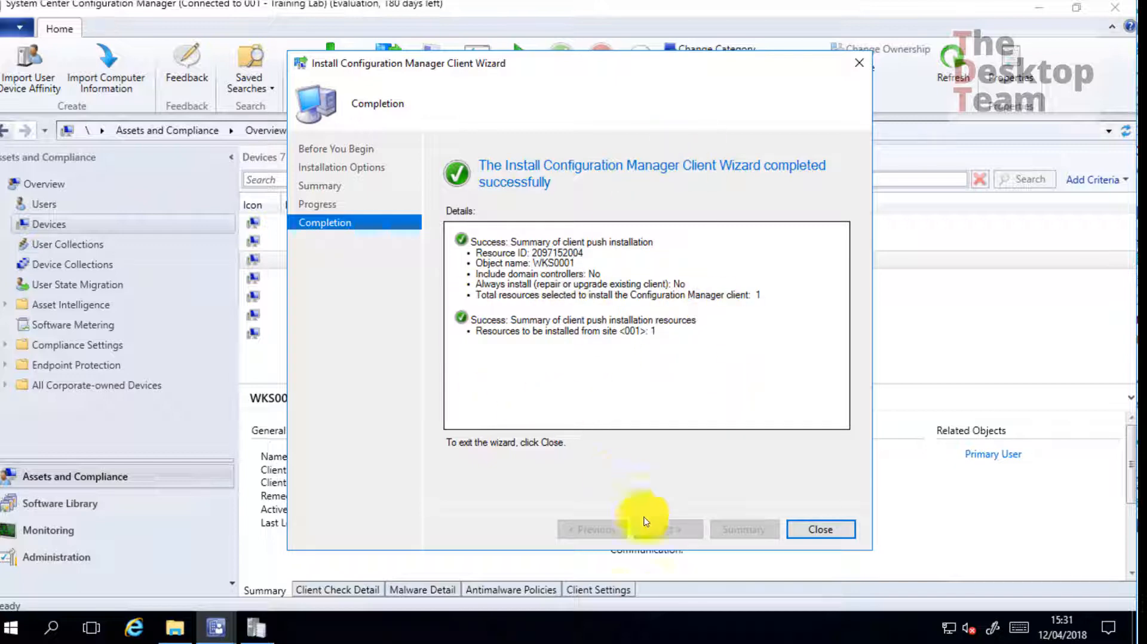
{"action": "left_click", "coordinate": [835, 532]}
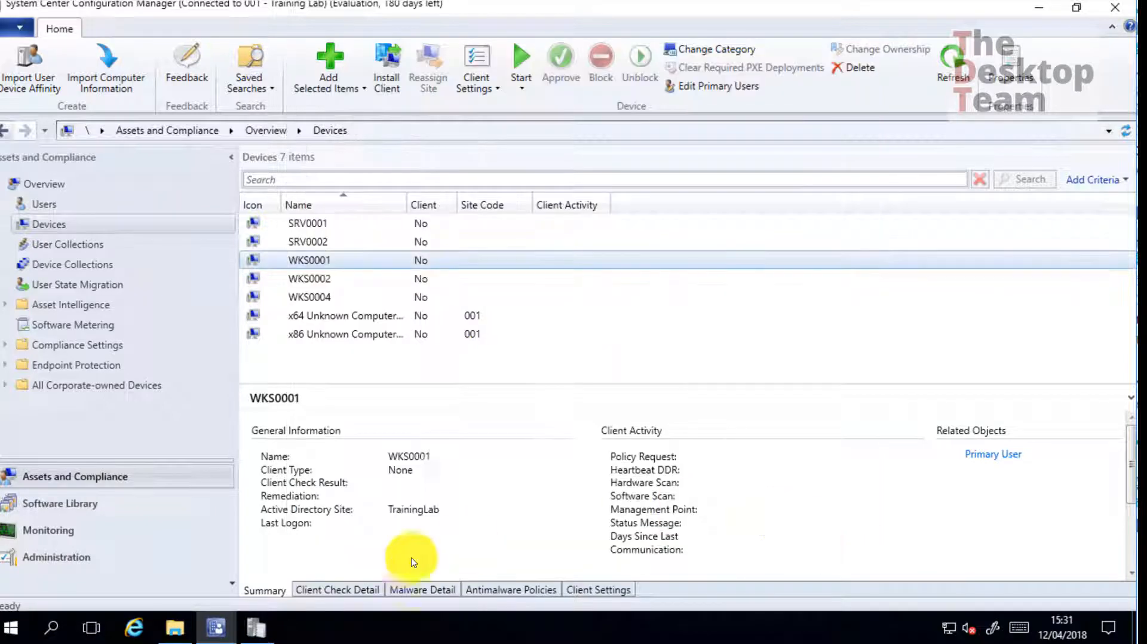
Step: Switch to the Configuration Manager Trace Log Tool and maximize the ccm.log view to follow the WKS0001 push
{"action": "left_click", "coordinate": [256, 628]}
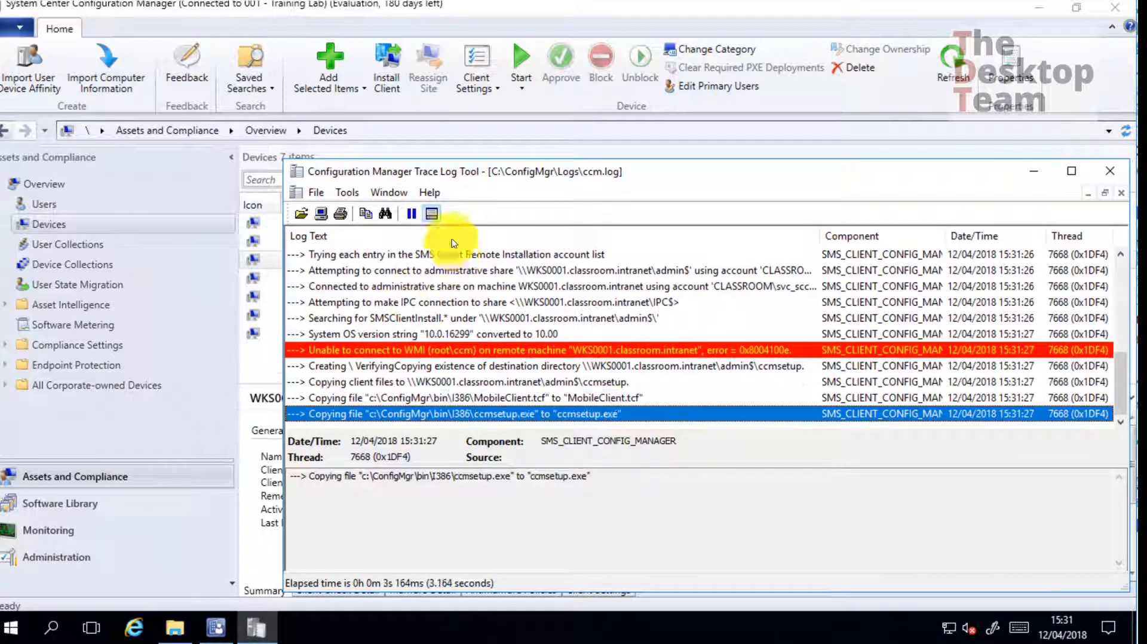
{"action": "left_click", "coordinate": [486, 312]}
{"action": "scroll", "coordinate": [516, 314], "scroll_direction": "up", "scroll_amount": 2}
{"action": "scroll", "coordinate": [516, 314], "scroll_direction": "down", "scroll_amount": 1}
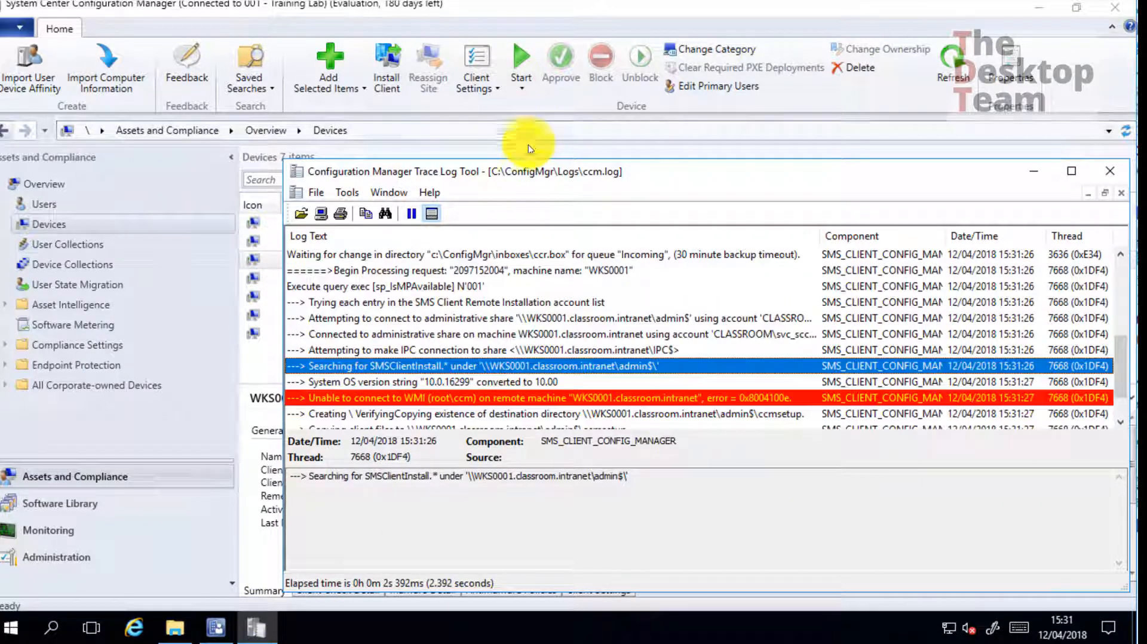
{"action": "double_click", "coordinate": [525, 170]}
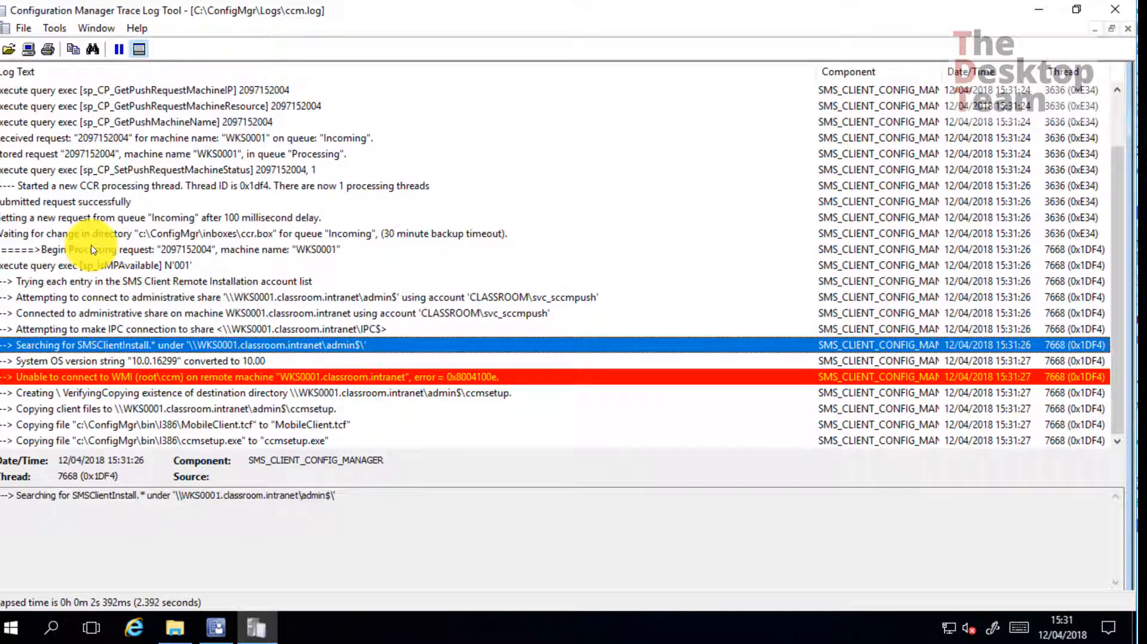
Step: Examine the ccm.log entries for WKS0001, from the start of request processing through share connection, WMI check and client file copying
{"action": "left_click", "coordinate": [161, 250]}
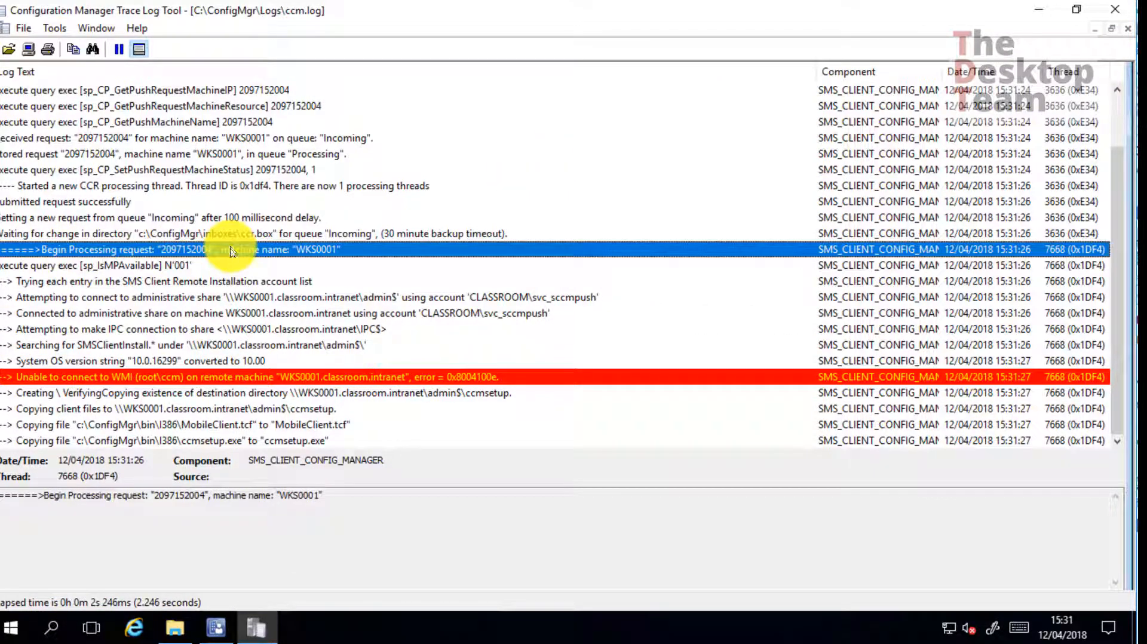
{"action": "left_click", "coordinate": [326, 297]}
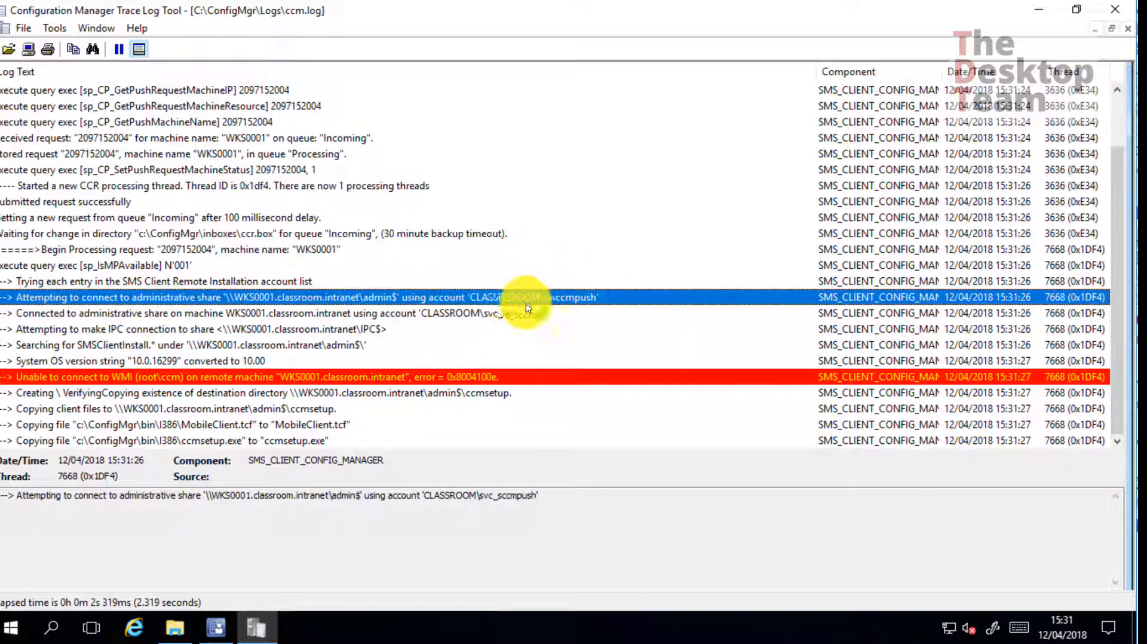
{"action": "left_click", "coordinate": [155, 314]}
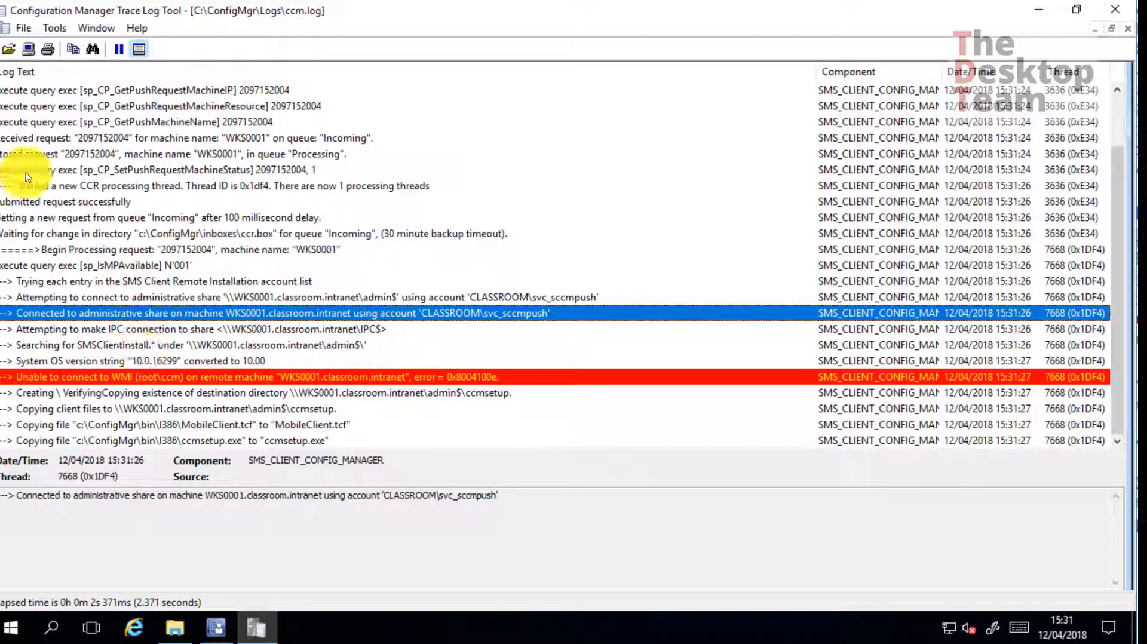
{"action": "left_click", "coordinate": [139, 361]}
{"action": "left_click", "coordinate": [133, 345]}
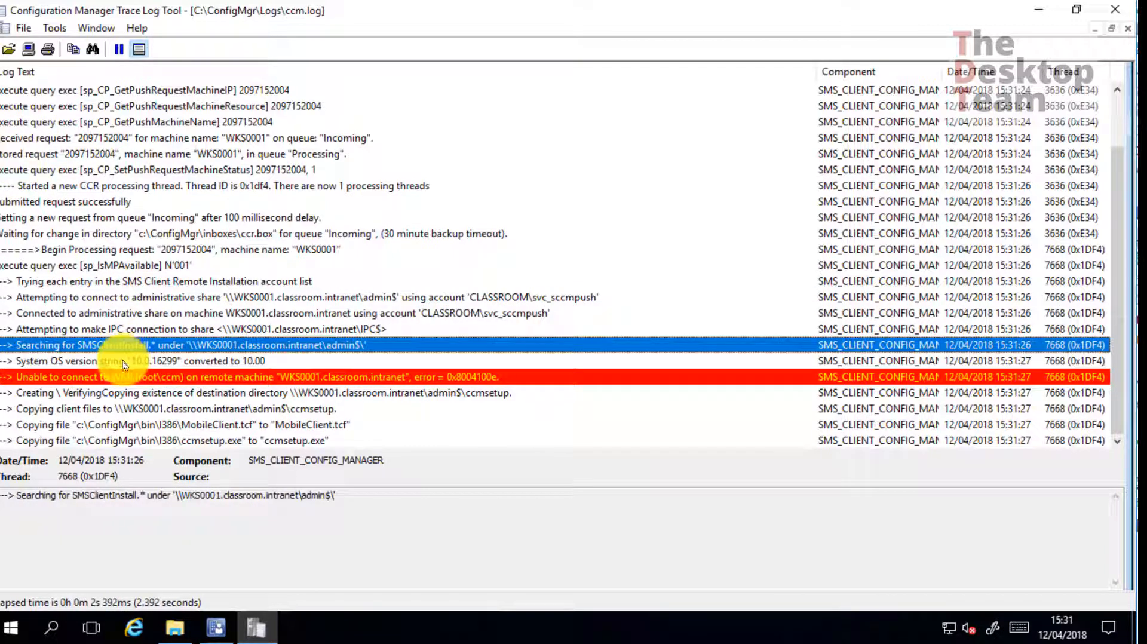
{"action": "left_click", "coordinate": [84, 362]}
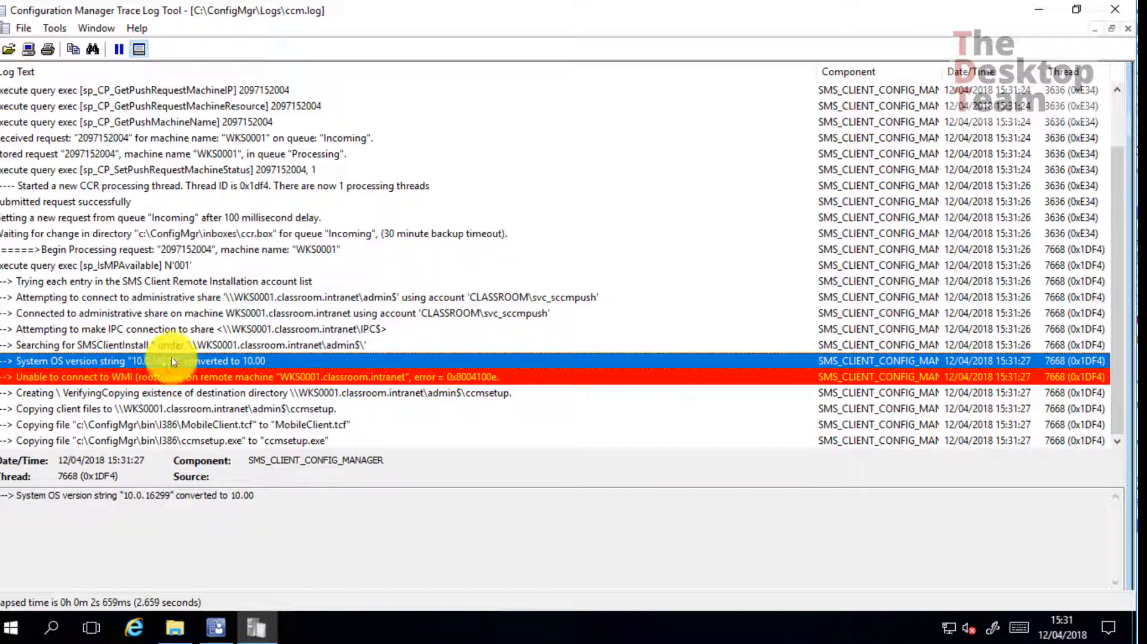
{"action": "left_click", "coordinate": [150, 378]}
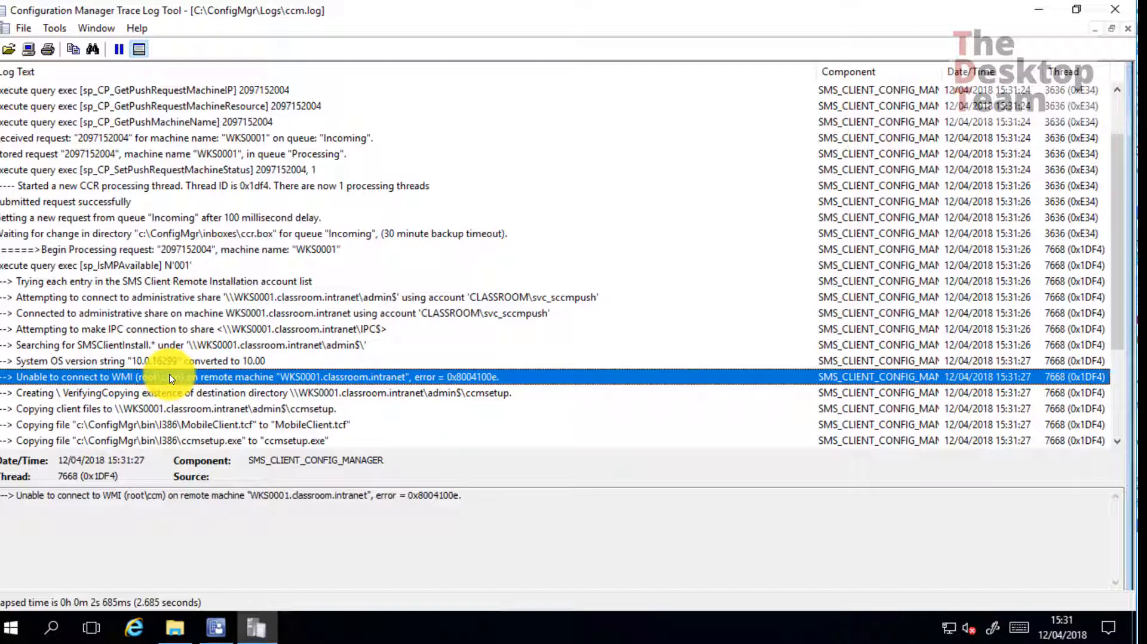
{"action": "left_click", "coordinate": [188, 425]}
{"action": "scroll", "coordinate": [195, 369], "scroll_direction": "down", "scroll_amount": 2}
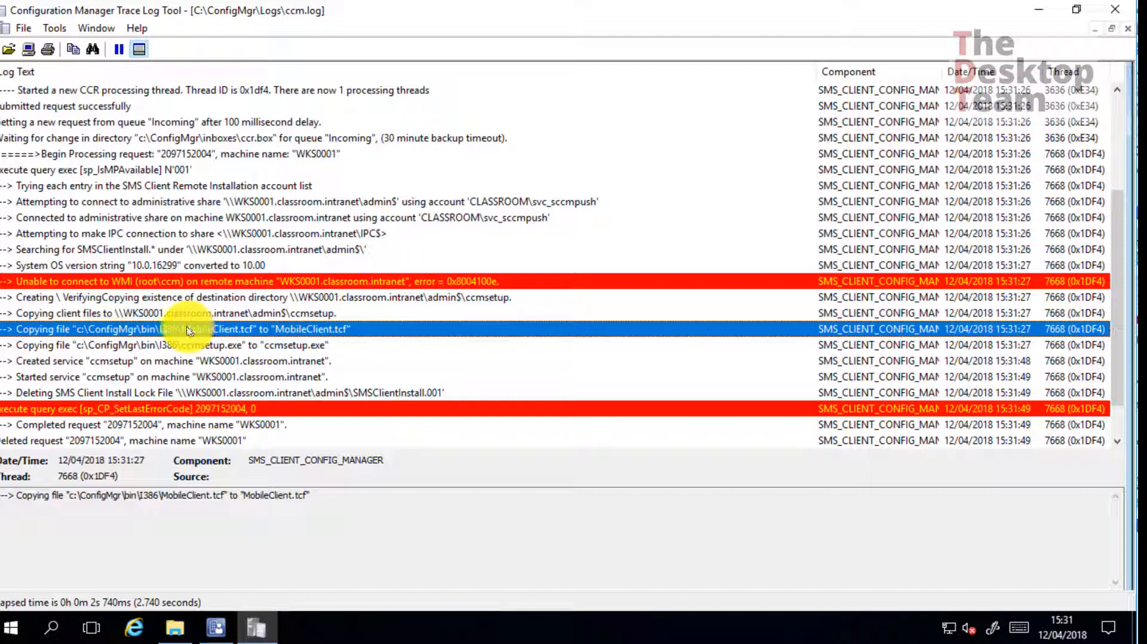
Step: Examine the remaining ccm.log entries for WKS0001, from the ccmsetup service creation to the end of the request
{"action": "scroll", "coordinate": [179, 328], "scroll_direction": "down", "scroll_amount": 1}
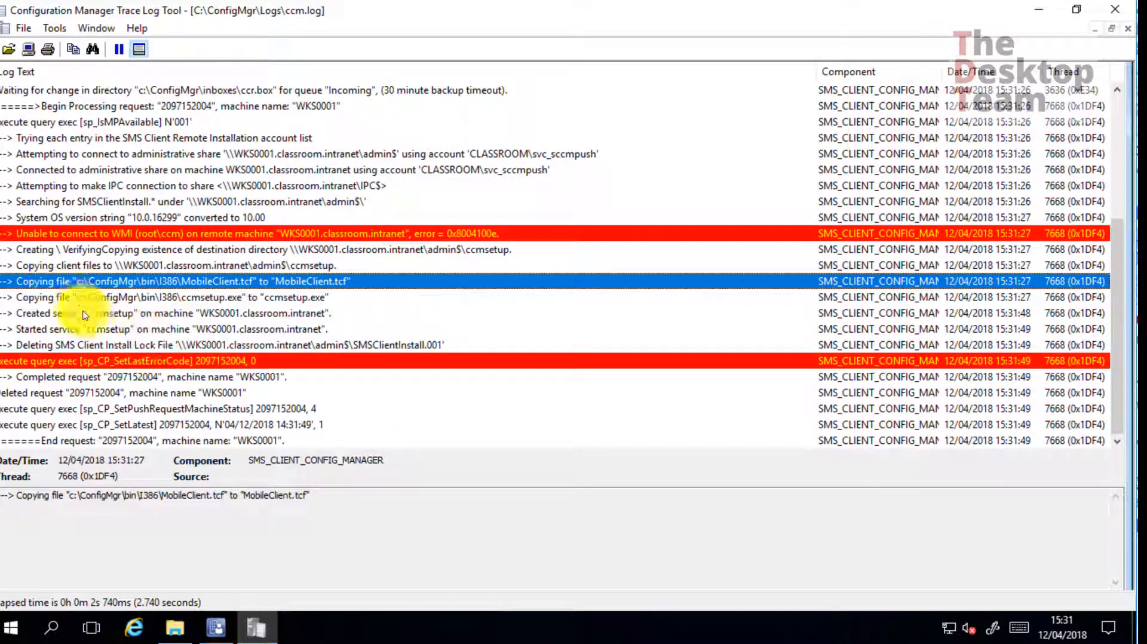
{"action": "left_click", "coordinate": [42, 331]}
{"action": "left_click", "coordinate": [46, 313]}
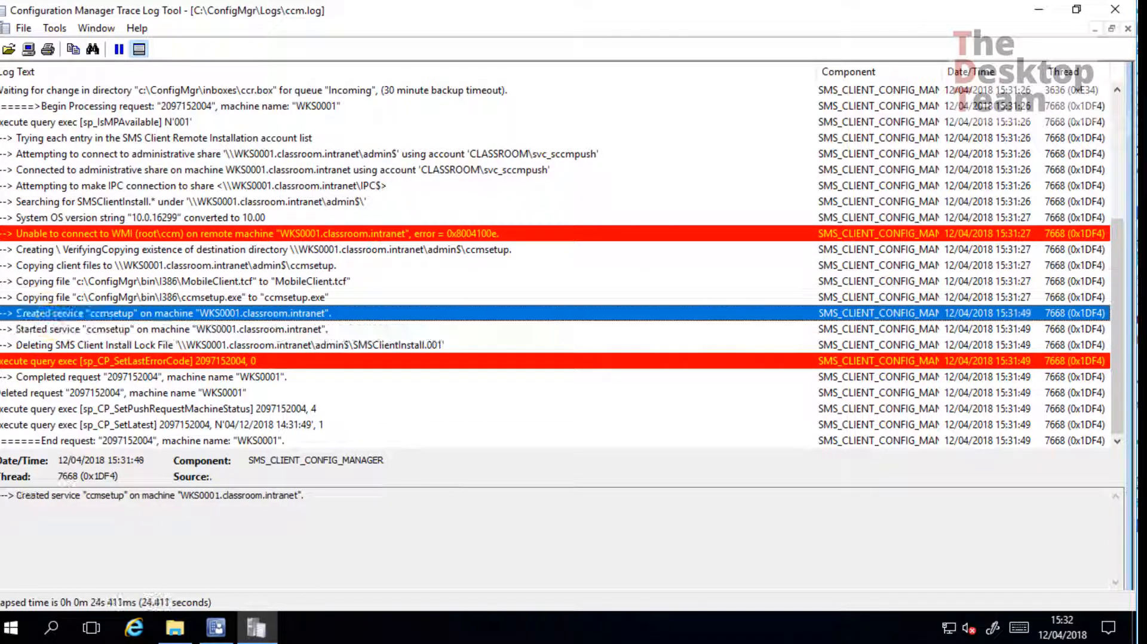
{"action": "left_click", "coordinate": [58, 363]}
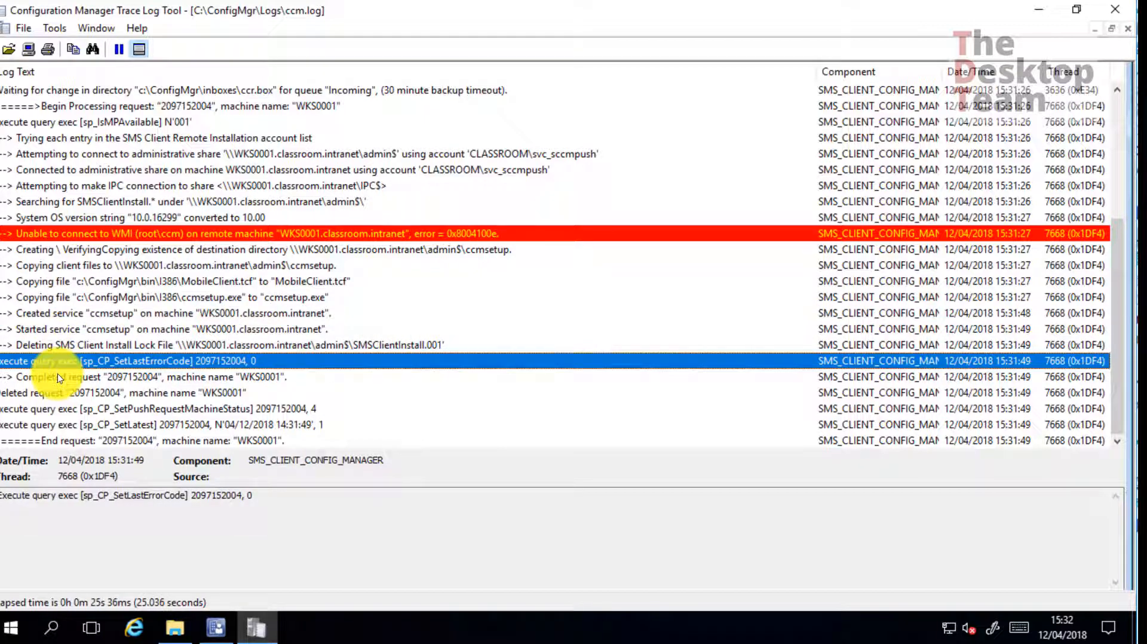
{"action": "left_click", "coordinate": [57, 376]}
{"action": "left_click", "coordinate": [76, 425]}
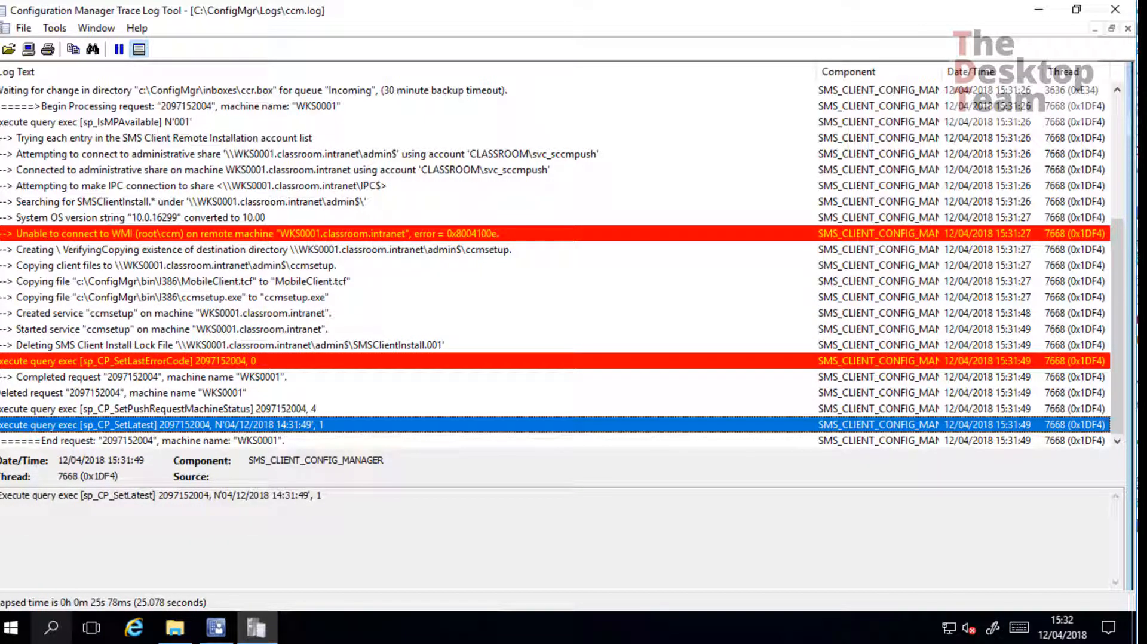
Step: Switch to the client workstation's desktop and find the ccmsetup.exe process in Task Manager's detailed process list
{"action": "mouse_move", "coordinate": [173, 627]}
{"action": "left_click", "coordinate": [257, 633]}
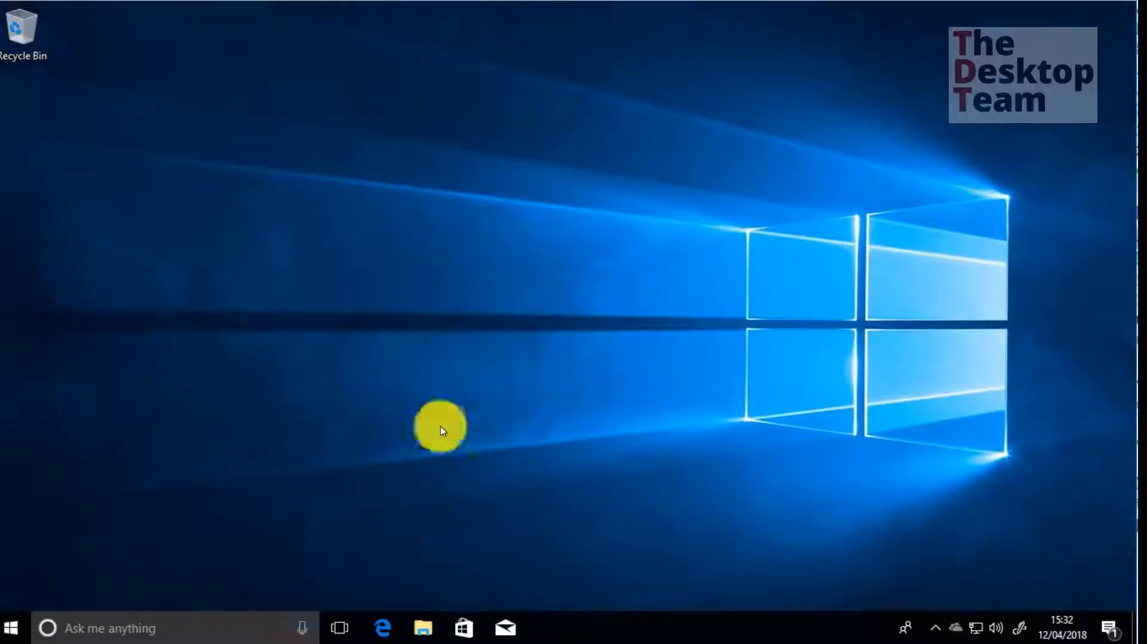
{"action": "right_click", "coordinate": [634, 626]}
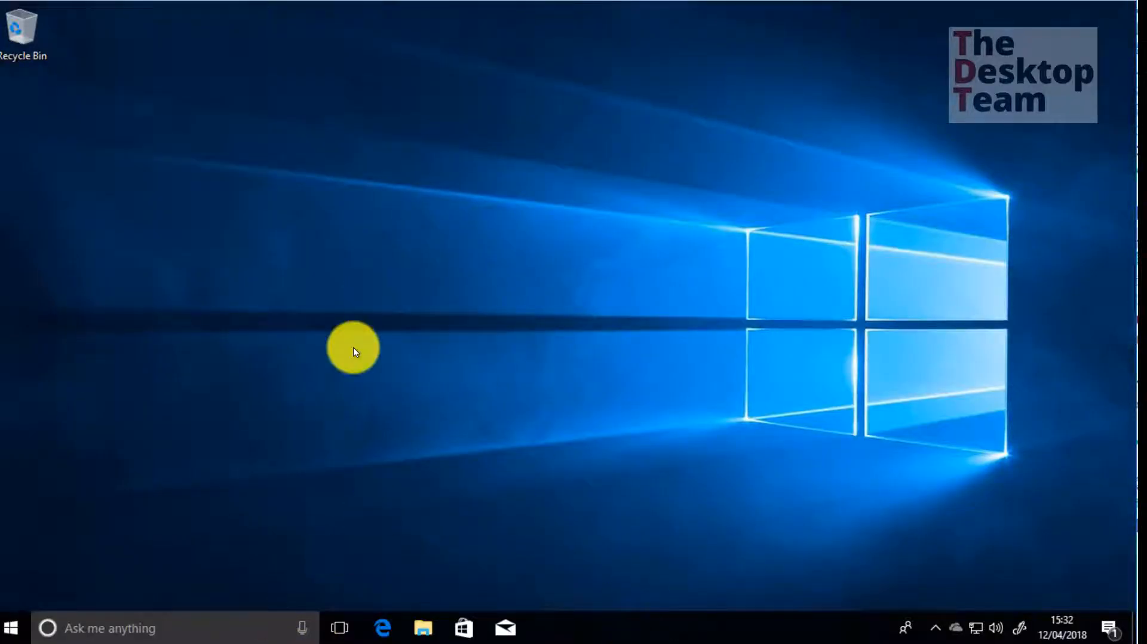
{"action": "left_click", "coordinate": [697, 539]}
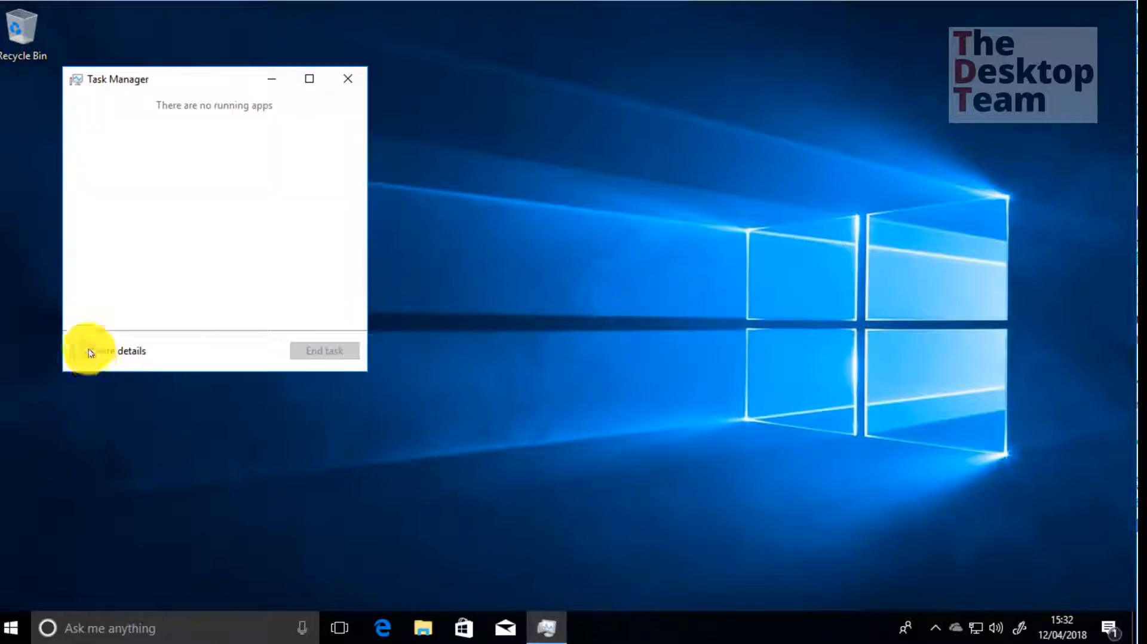
{"action": "left_click", "coordinate": [84, 353]}
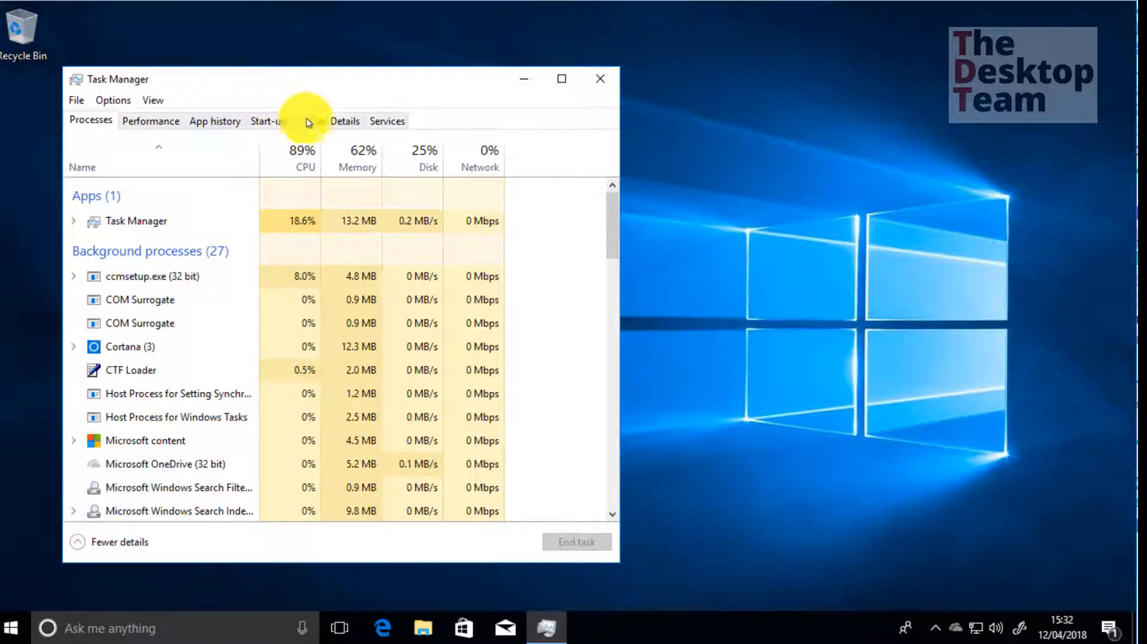
{"action": "left_click", "coordinate": [344, 121]}
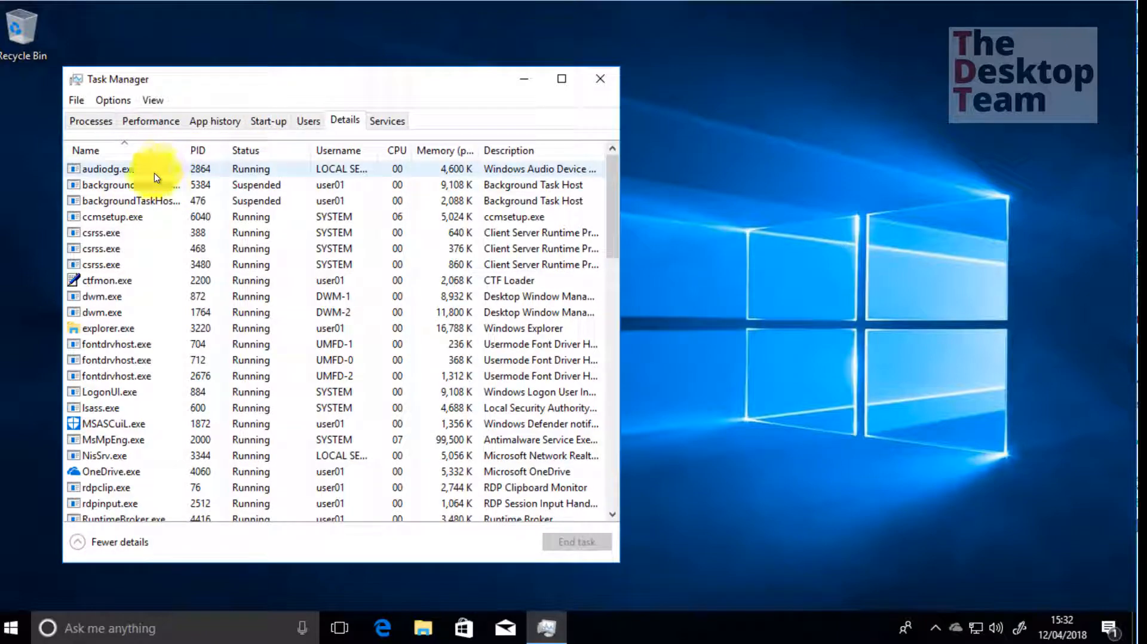
{"action": "left_click", "coordinate": [132, 218]}
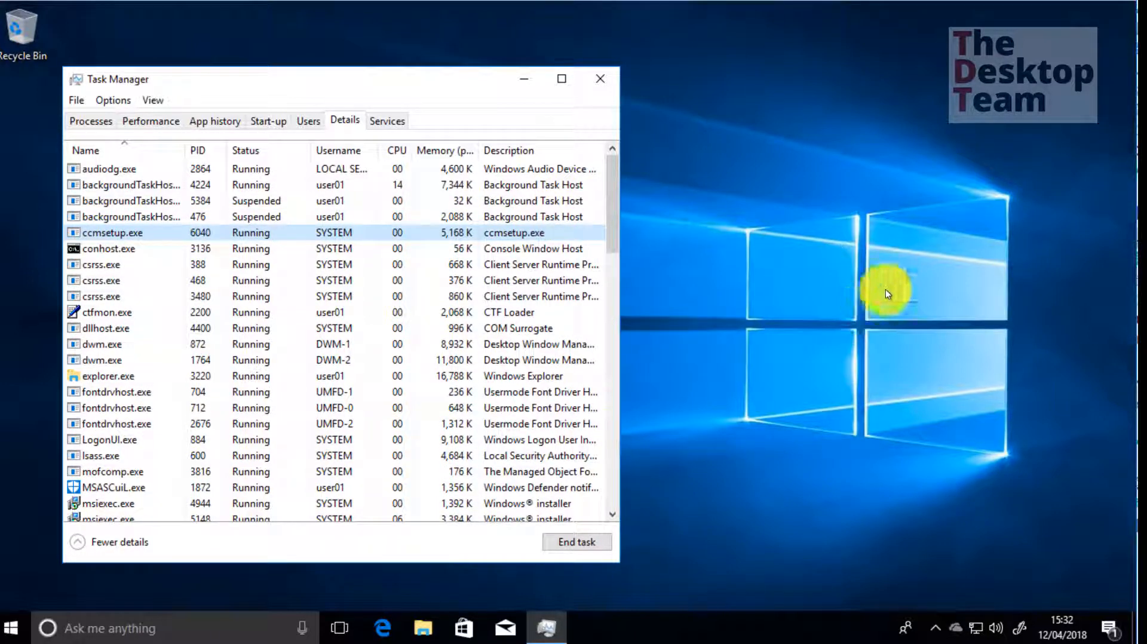
{"action": "left_click", "coordinate": [850, 271]}
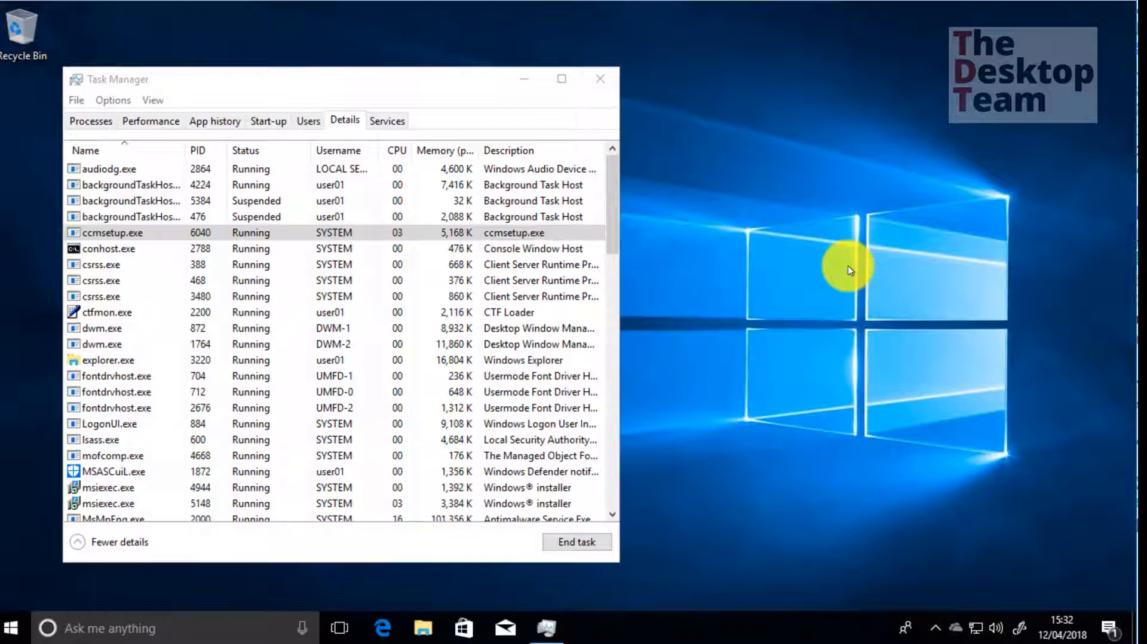
Step: Open C:\Windows\ccmsetup on the workstation, granting permanent folder access, and move its window aside to view its files beside Task Manager
{"action": "key", "text": "super+r"}
{"action": "type", "text": "c"}
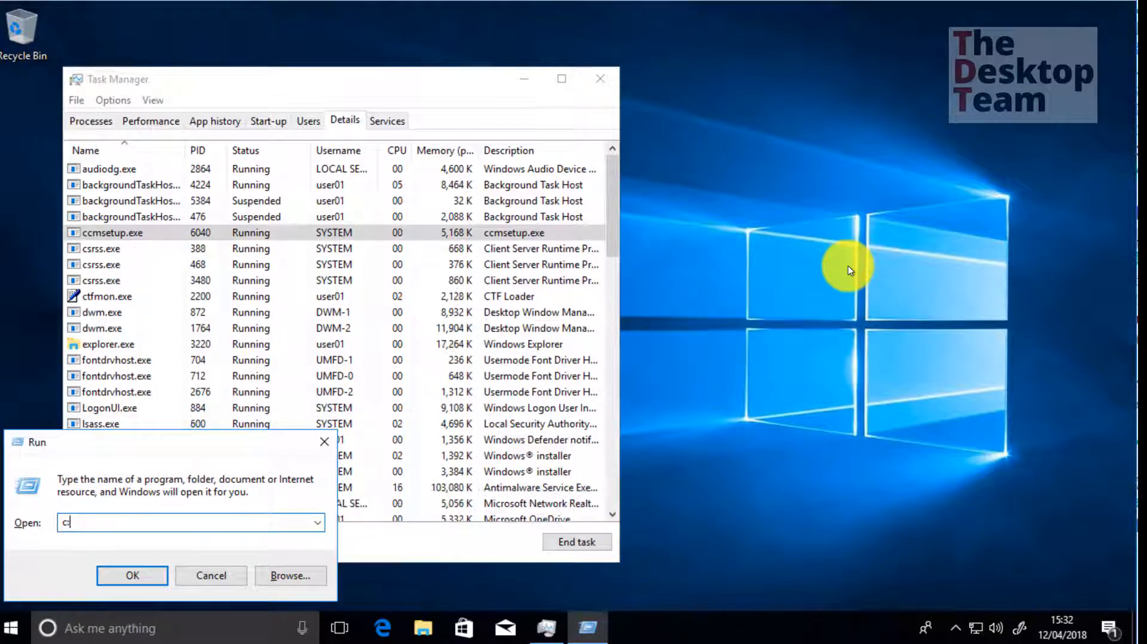
{"action": "type", "text": ":\\windows\\"}
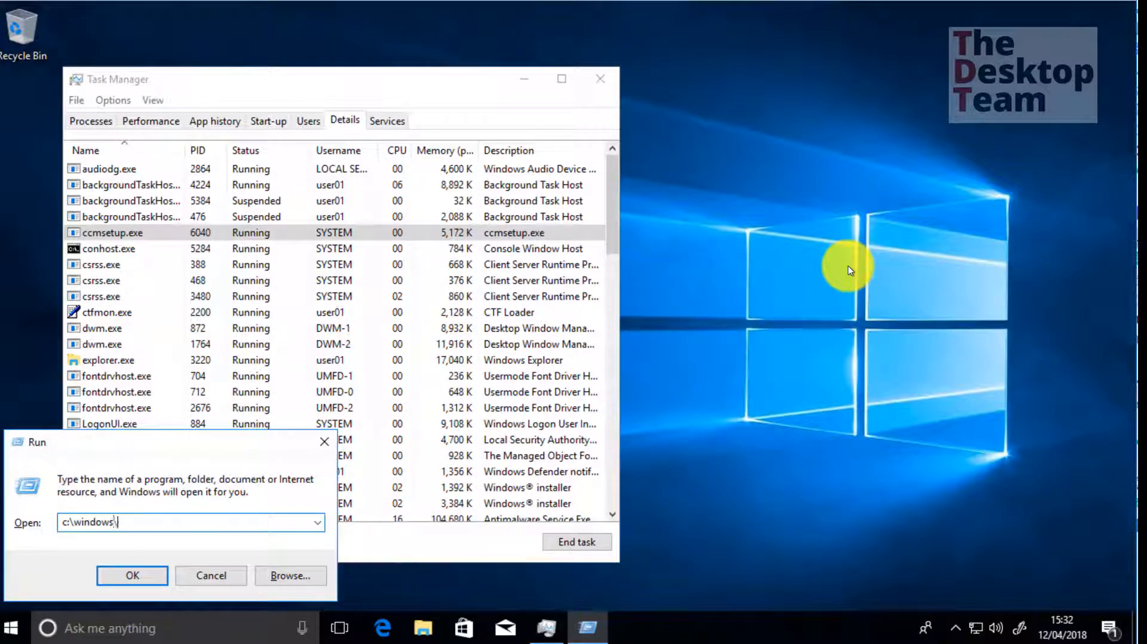
{"action": "key", "text": "Return"}
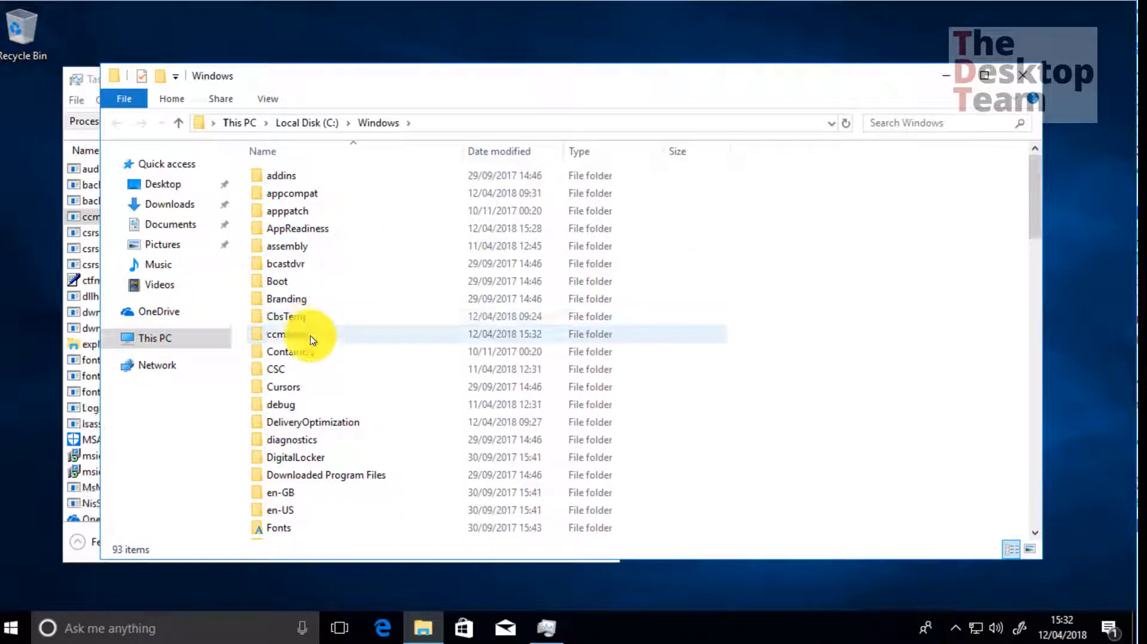
{"action": "double_click", "coordinate": [310, 336]}
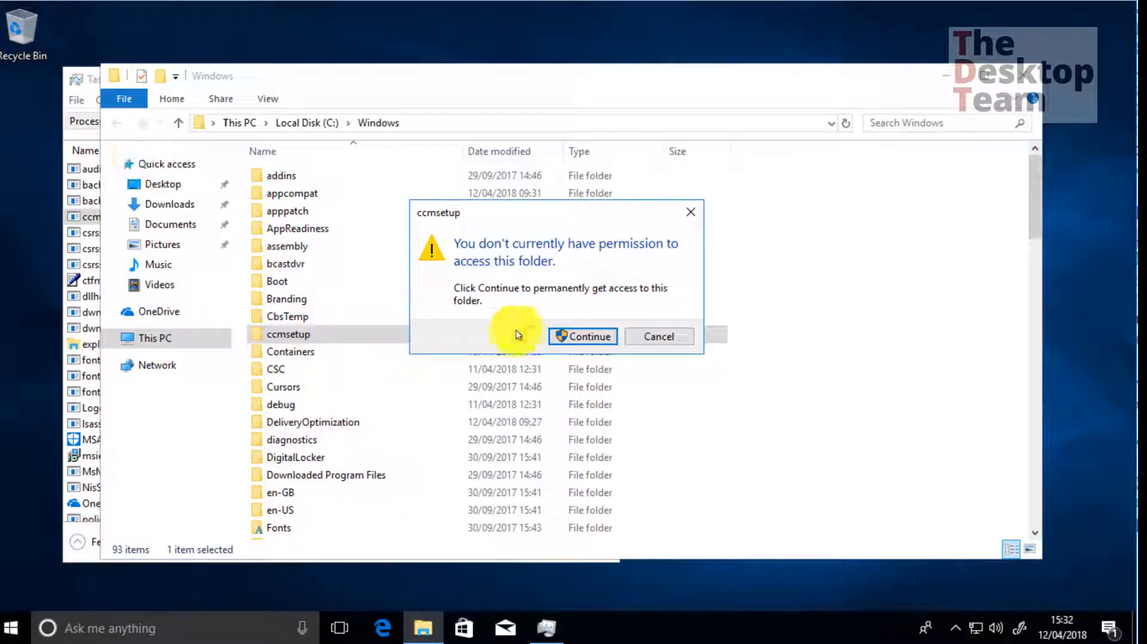
{"action": "left_click", "coordinate": [581, 338]}
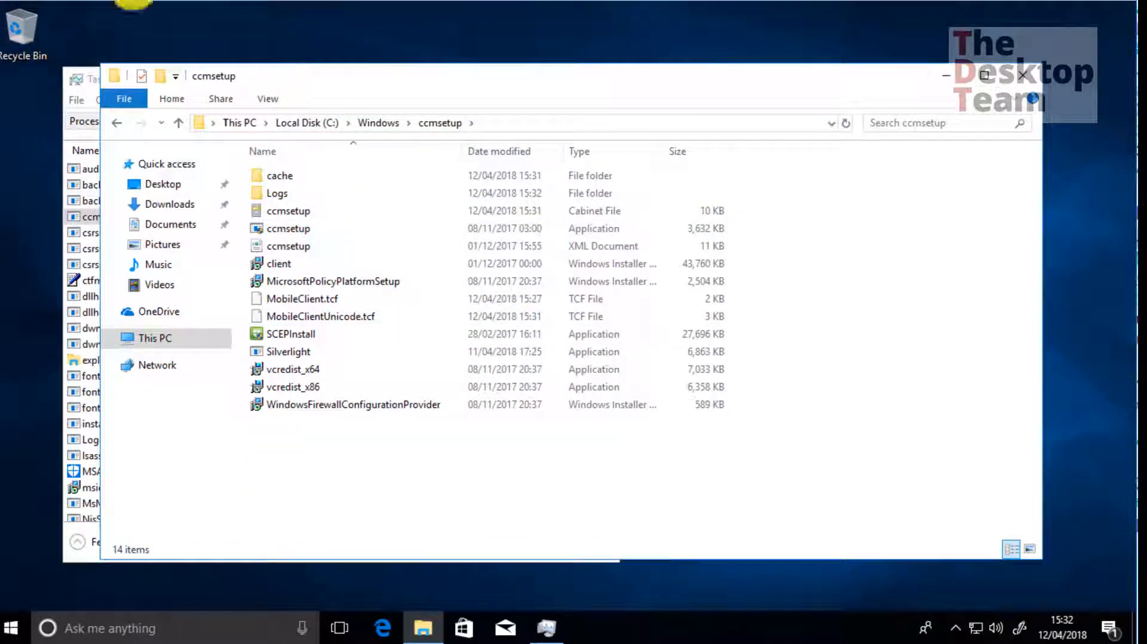
{"action": "left_click_drag", "start_coordinate": [327, 81], "coordinate": [397, 80]}
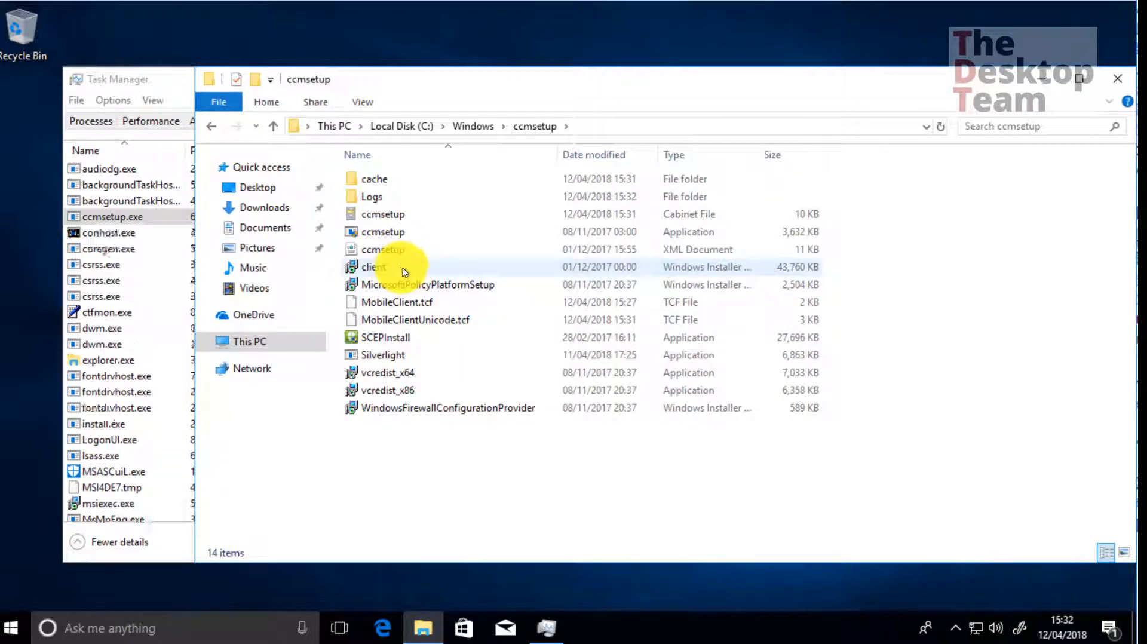
{"action": "mouse_move", "coordinate": [435, 288]}
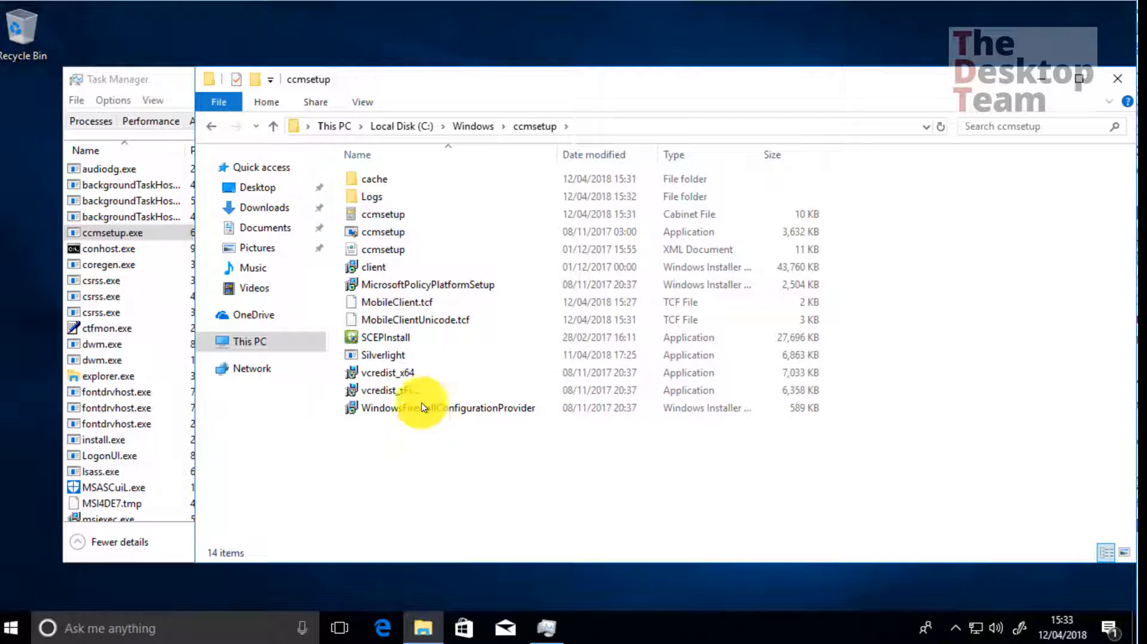
Step: In the ccmsetup Logs folder, widen the name column, then read through the ccmsetup log in Notepad and close it
{"action": "double_click", "coordinate": [382, 195]}
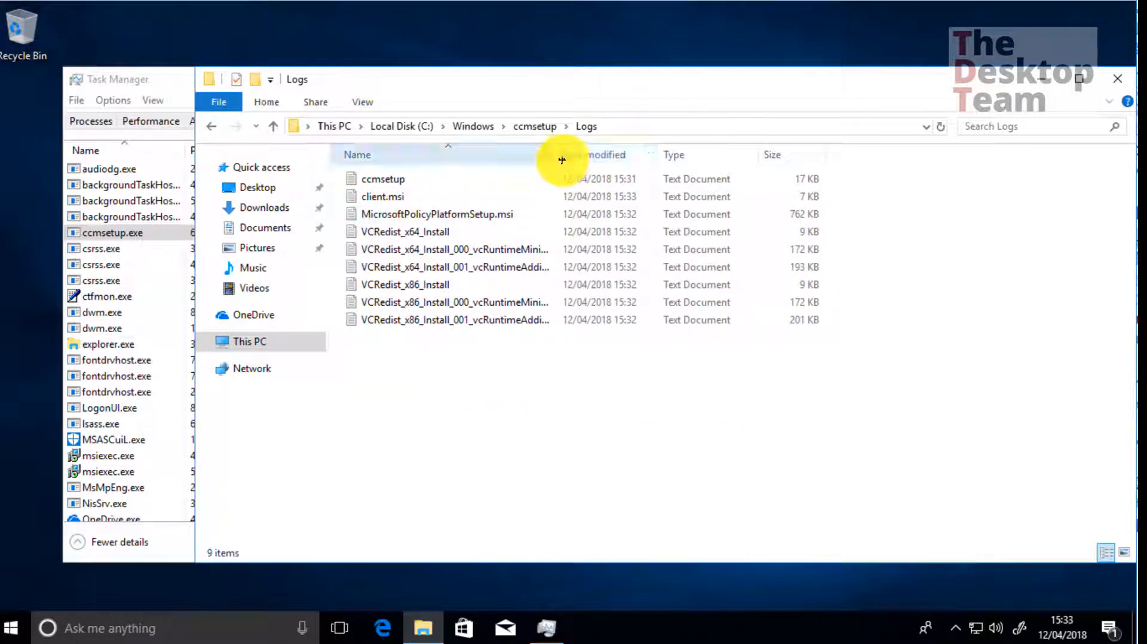
{"action": "left_click_drag", "start_coordinate": [558, 156], "coordinate": [644, 154]}
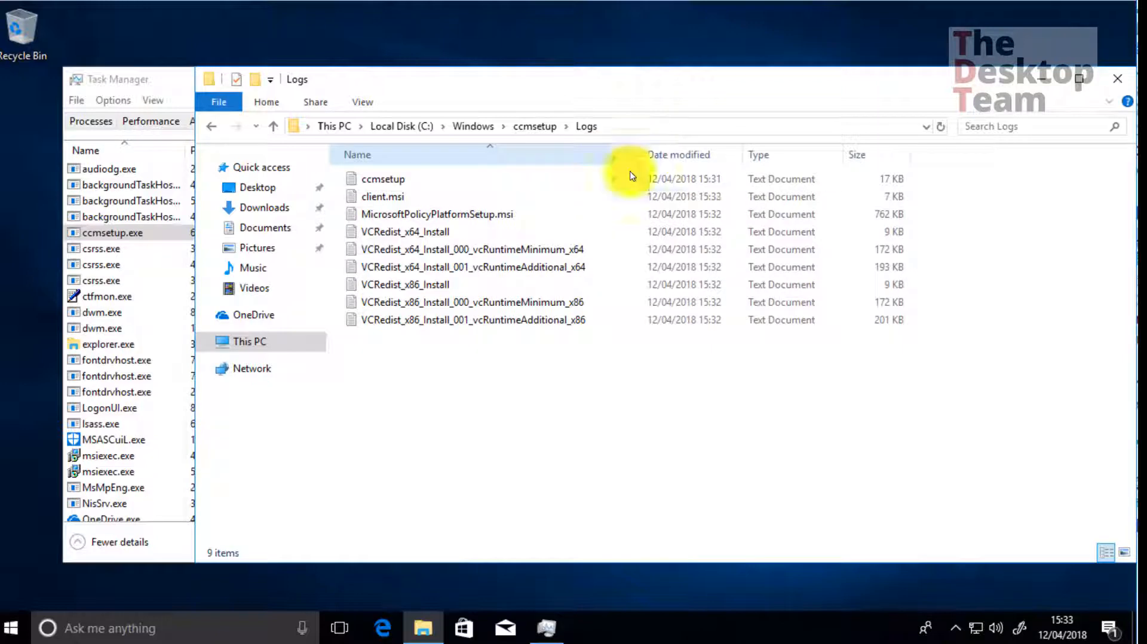
{"action": "left_click", "coordinate": [404, 182]}
{"action": "double_click", "coordinate": [430, 178]}
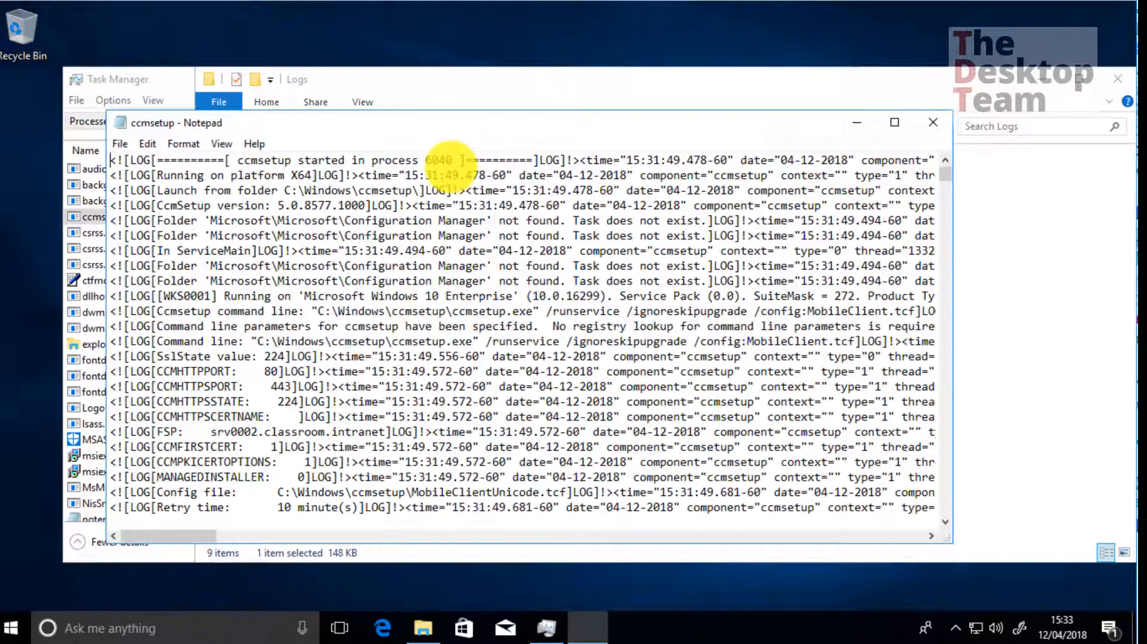
{"action": "scroll", "coordinate": [486, 332], "scroll_direction": "down", "scroll_amount": 12}
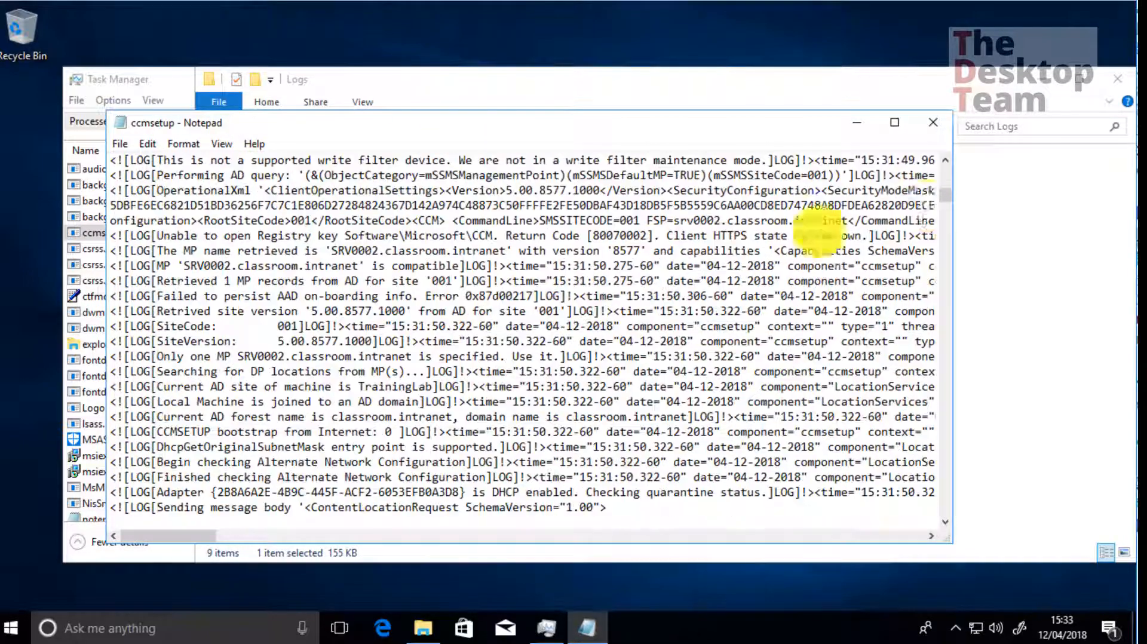
{"action": "left_click", "coordinate": [933, 122]}
Step: Try to launch cmtrace on the workstation by its program name
{"action": "key", "text": "super+r"}
{"action": "type", "text": "cmtrace"}
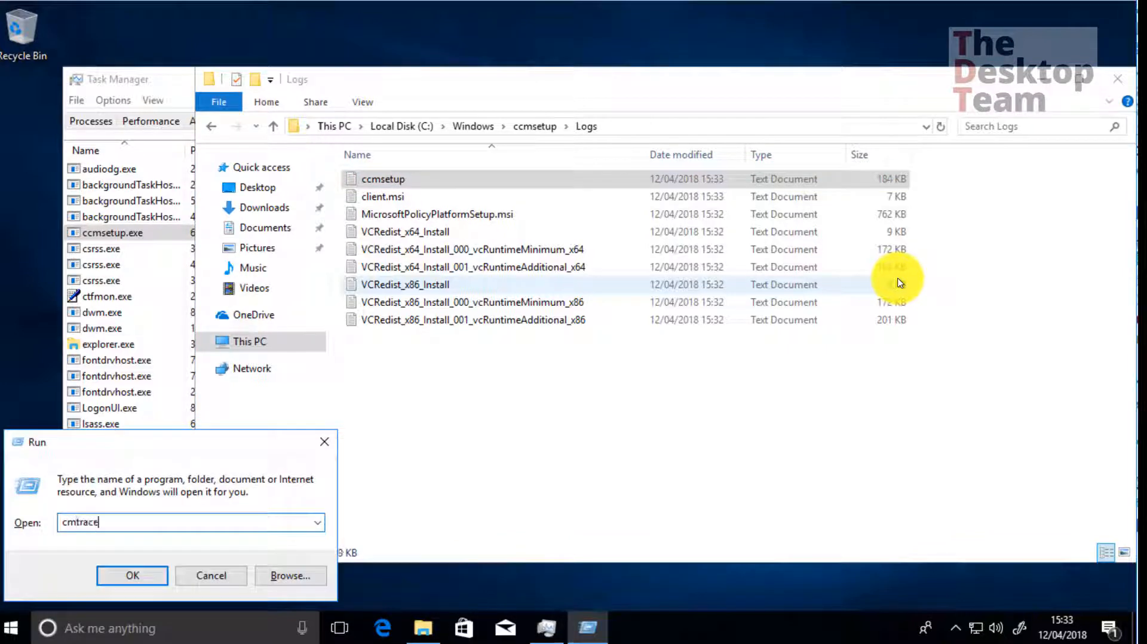
{"action": "key", "text": "Return"}
{"action": "key", "text": "Return"}
Step: Open the network folder \\srv0001\TrainingFiles\Source\SCCMCB\Extract\SMSSETUP\TOOLS
{"action": "key", "text": "super+r"}
{"action": "type", "text": "\\\\srv"}
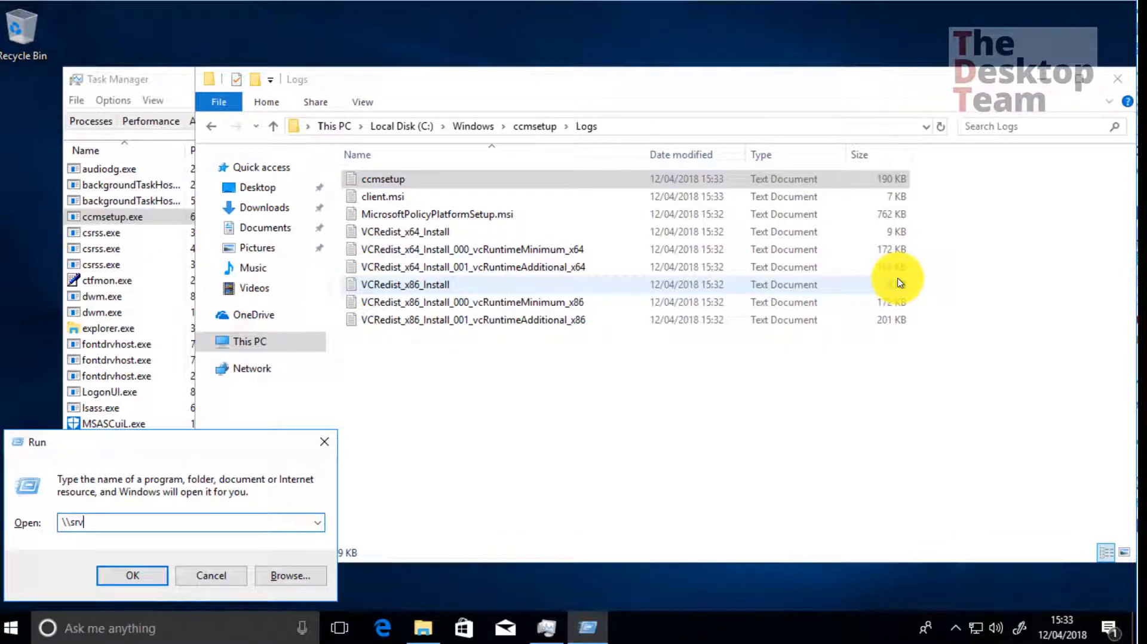
{"action": "type", "text": "0001\\"}
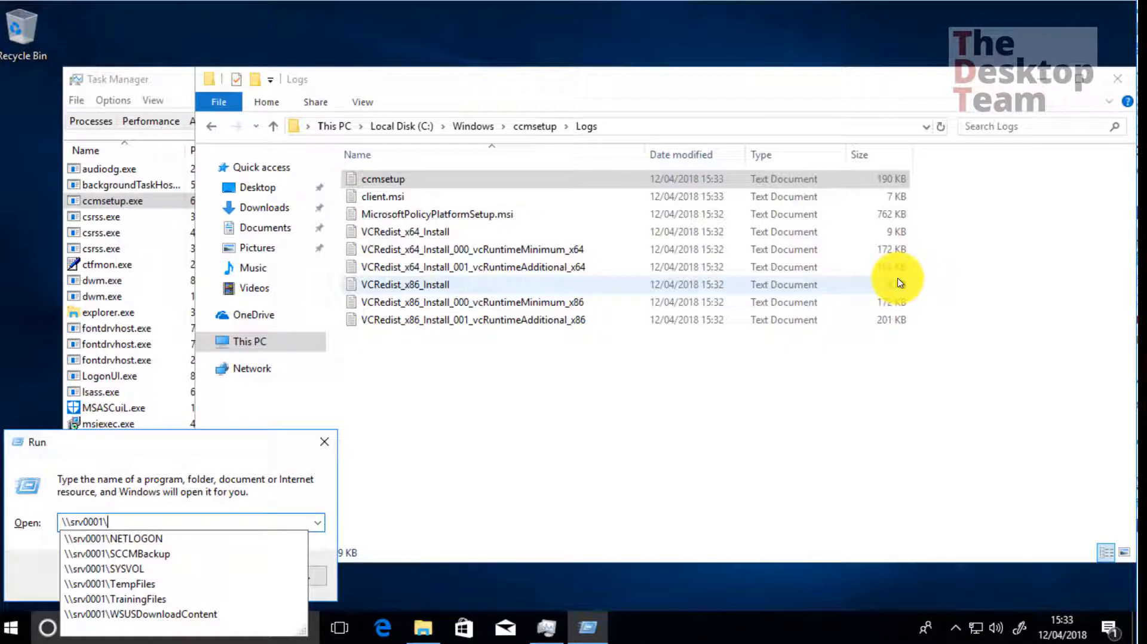
{"action": "type", "text": "TrainingFiles\\Source\\"}
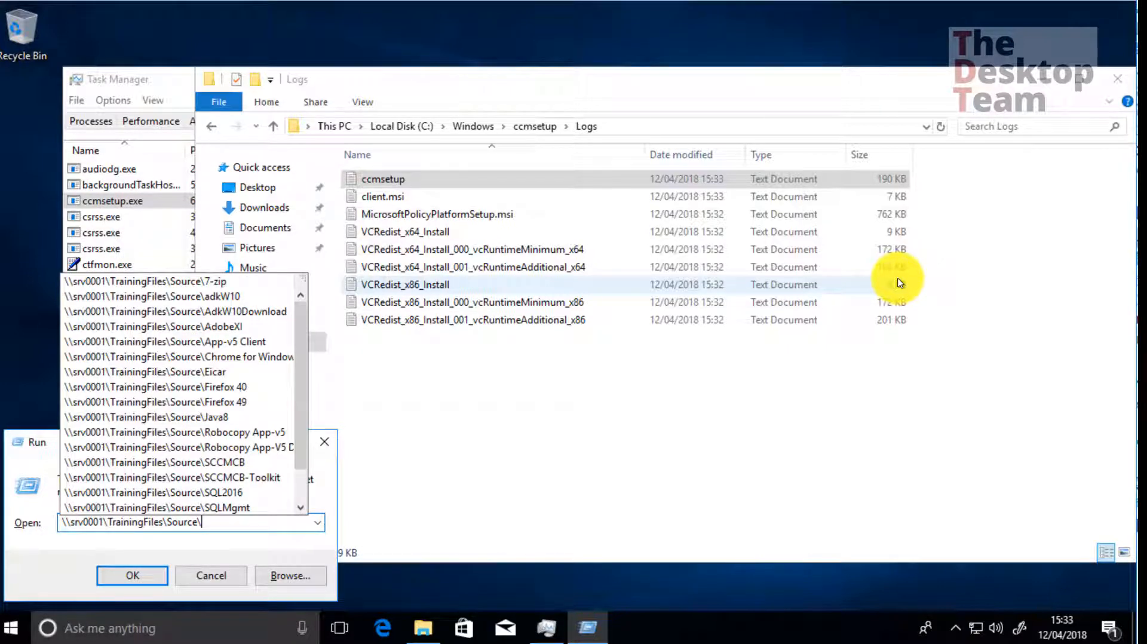
{"action": "type", "text": "SCCMCB"}
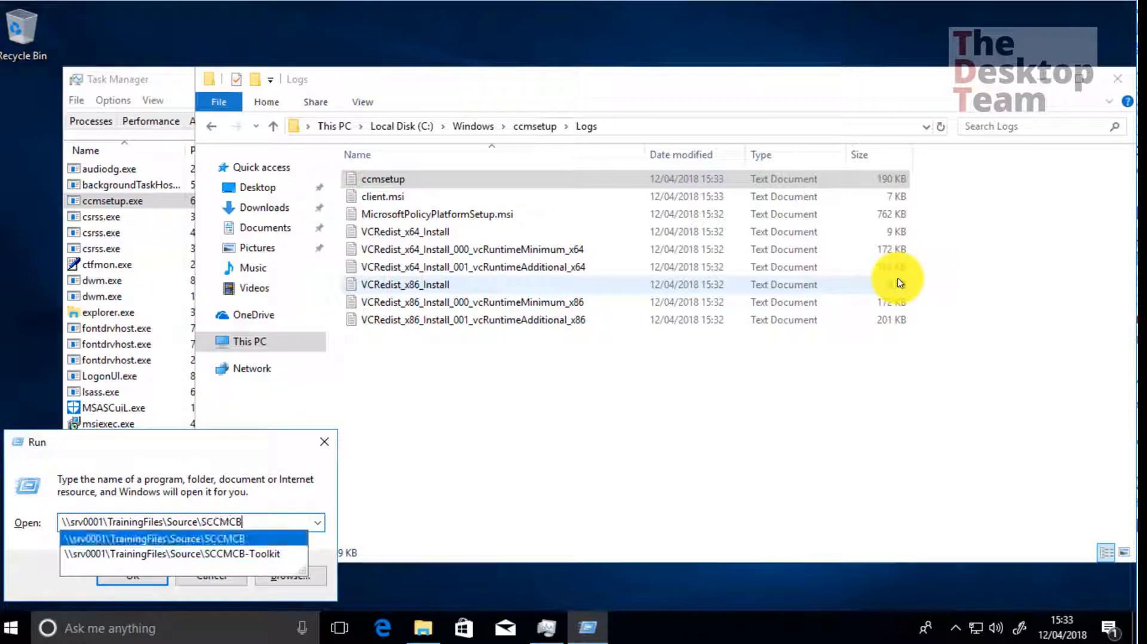
{"action": "type", "text": "\\Extract\\"}
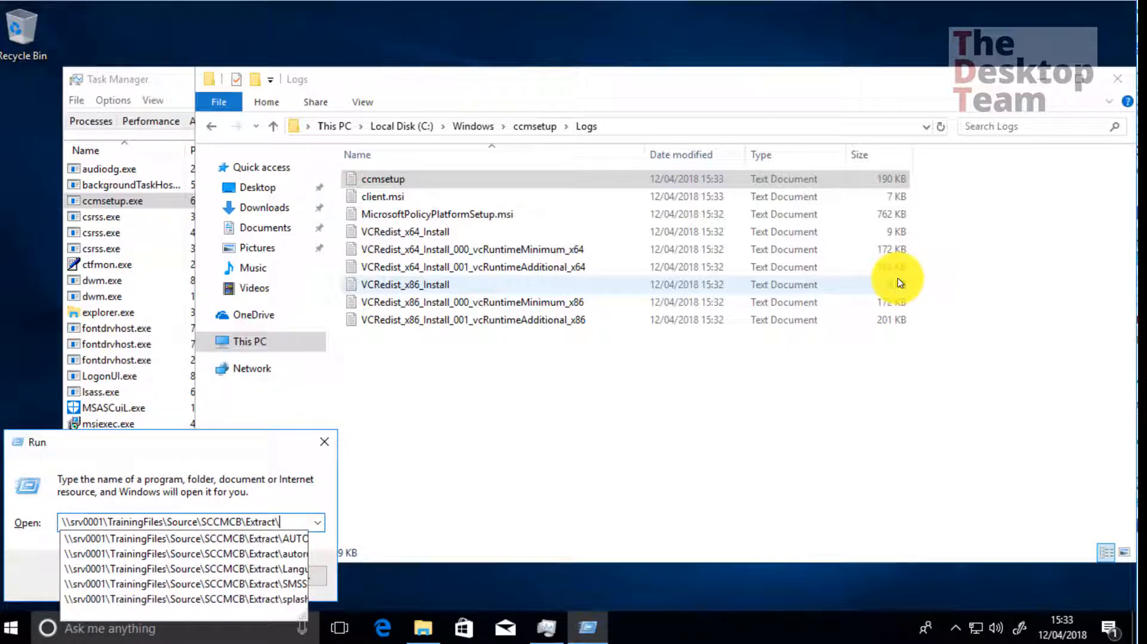
{"action": "type", "text": "SMSSETUP\\TOOLS"}
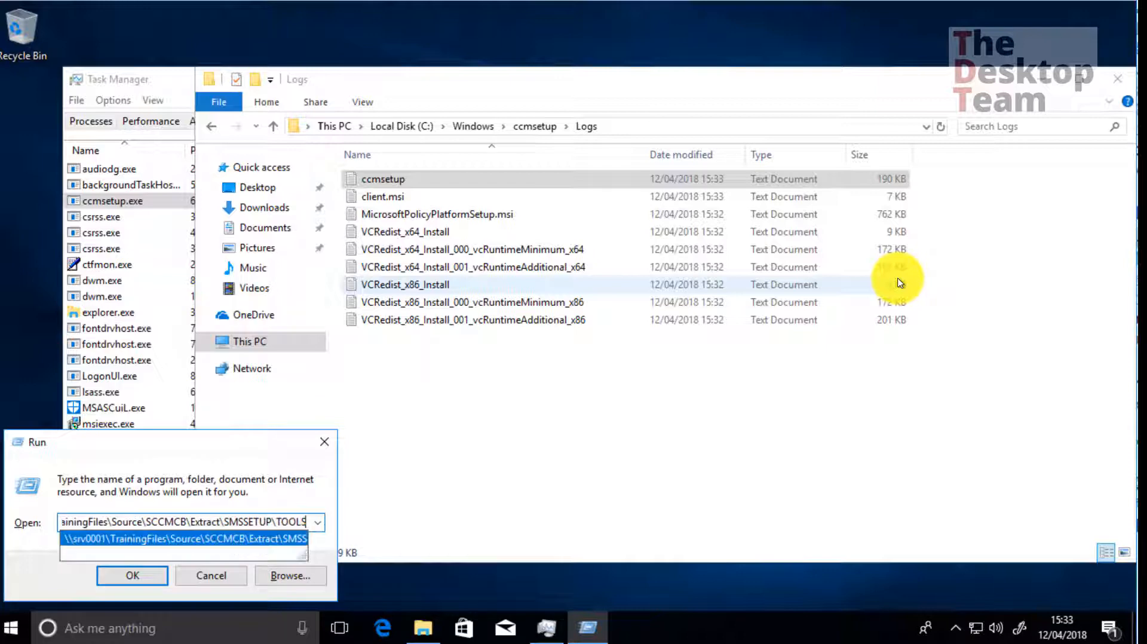
{"action": "key", "text": "Return"}
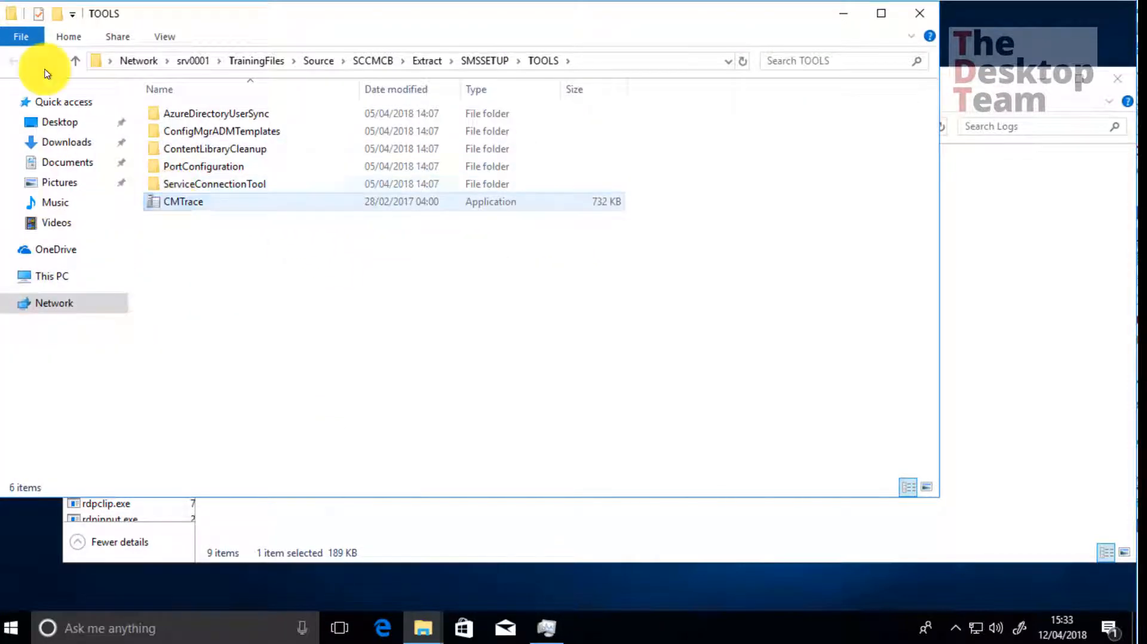
Step: Copy CMTrace from the TOOLS folder into C:\Windows with administrator permission and launch the copy
{"action": "left_click", "coordinate": [607, 58]}
{"action": "type", "text": "c"}
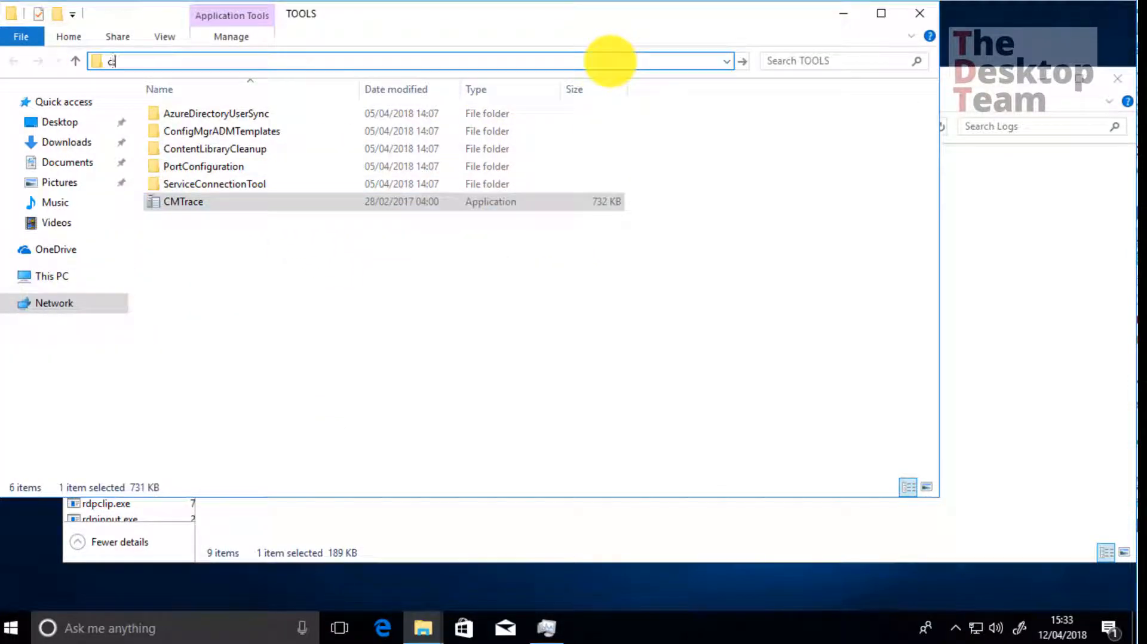
{"action": "type", "text": ":\\windows"}
{"action": "key", "text": "Return"}
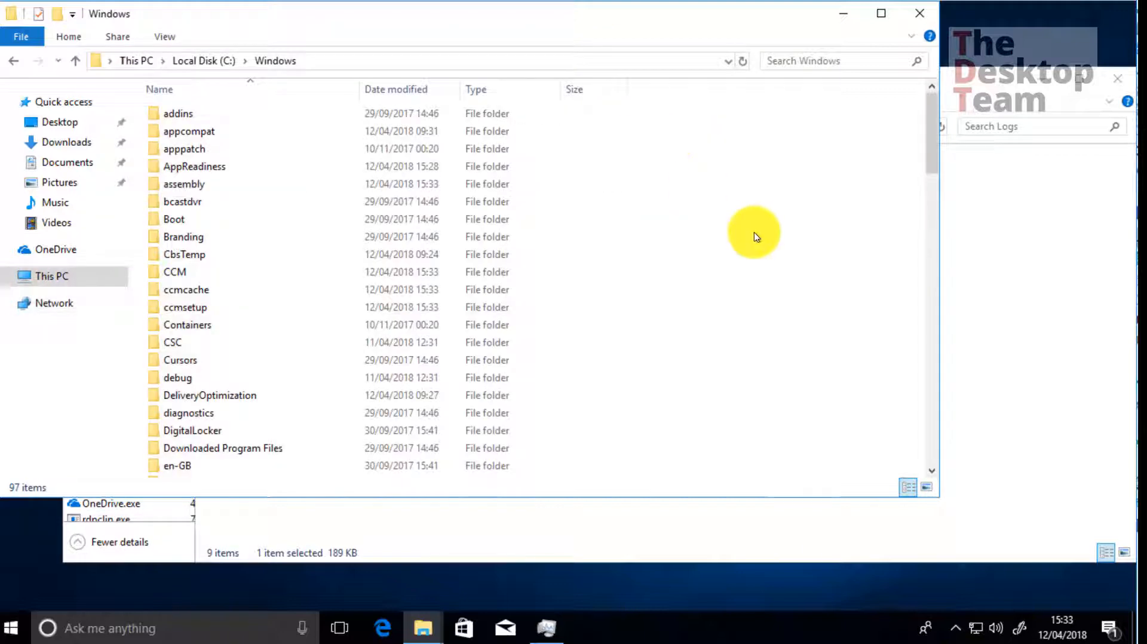
{"action": "key", "text": "ctrl+v"}
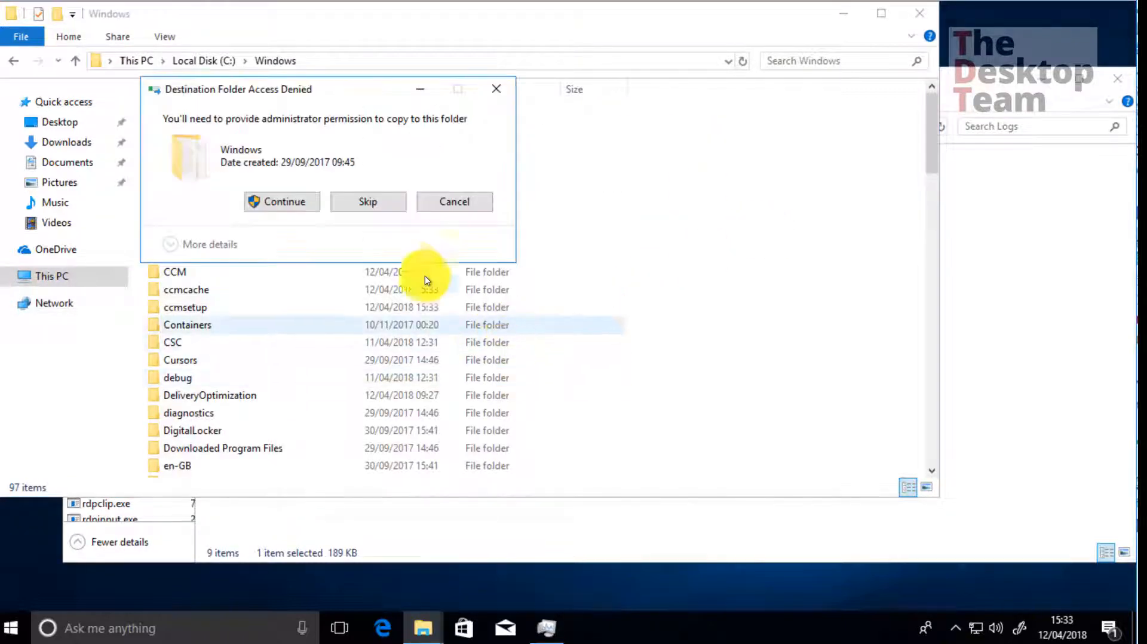
{"action": "left_click", "coordinate": [281, 202]}
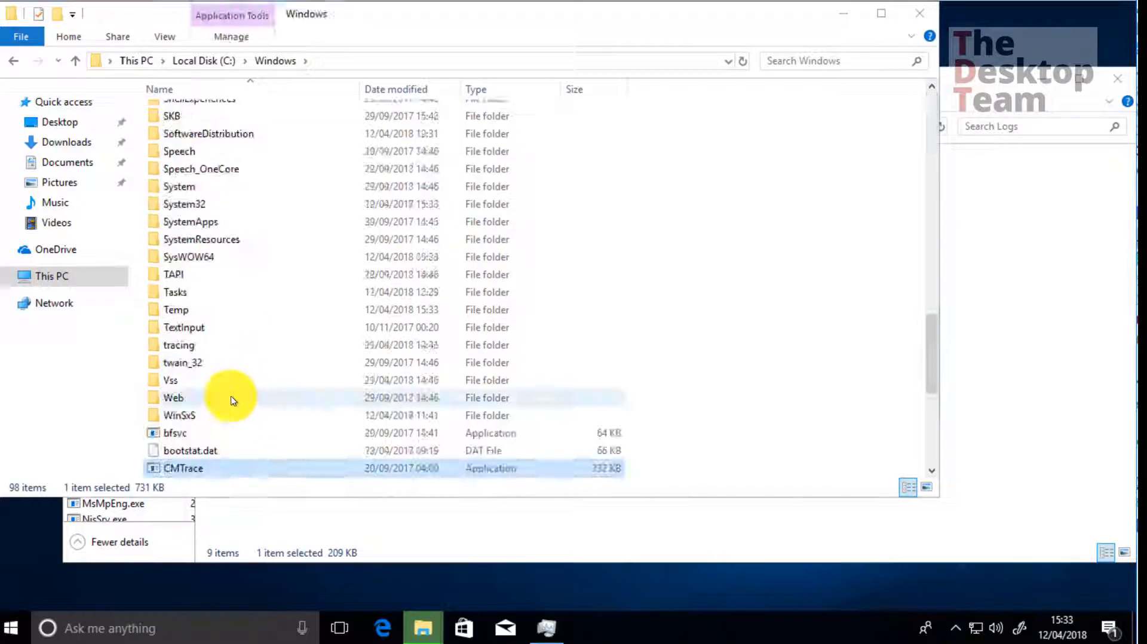
{"action": "key", "text": "Return"}
{"action": "key", "text": "Return"}
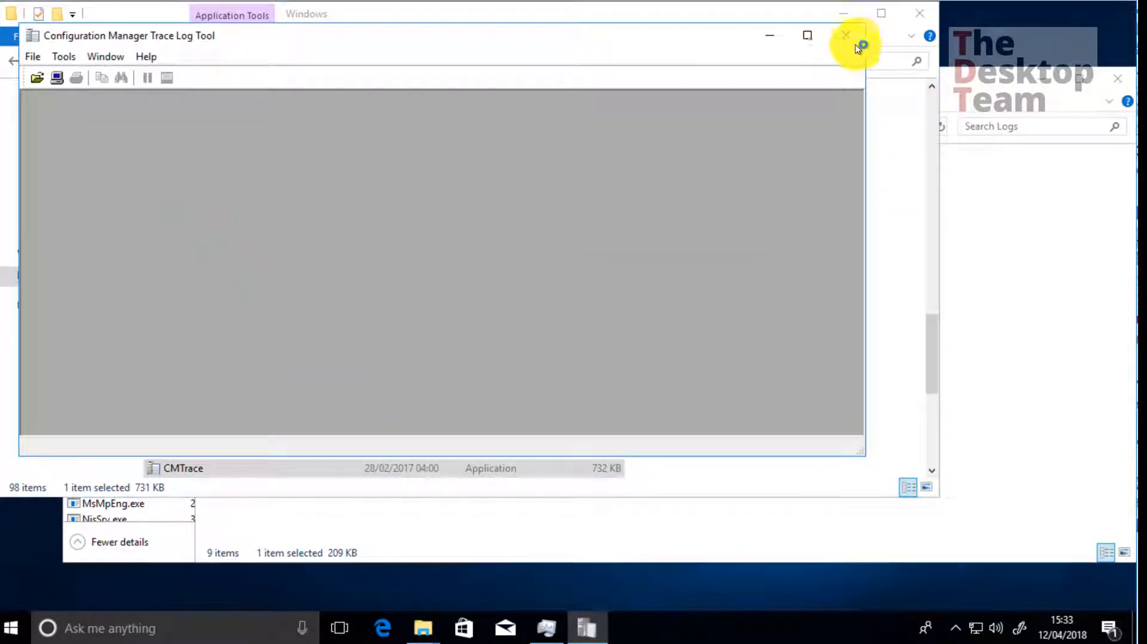
Step: Close the empty trace tool and the Windows folder, then open the ccmsetup log with Configuration Manager Trace Log Tool in a maximized window
{"action": "left_click", "coordinate": [856, 44]}
{"action": "left_click", "coordinate": [919, 13]}
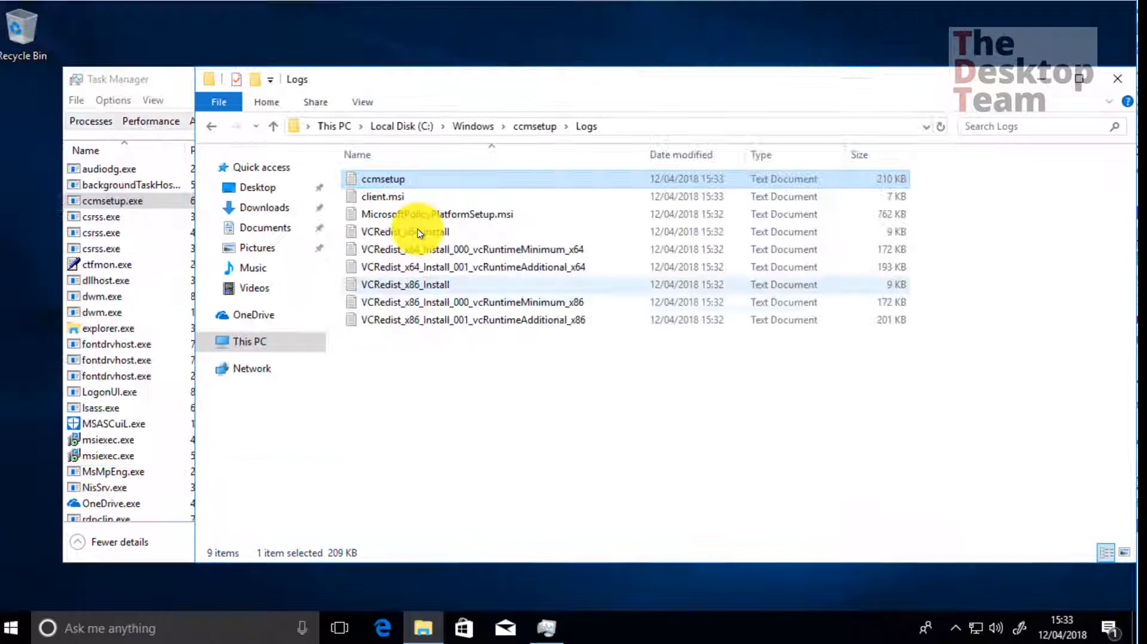
{"action": "double_click", "coordinate": [400, 177]}
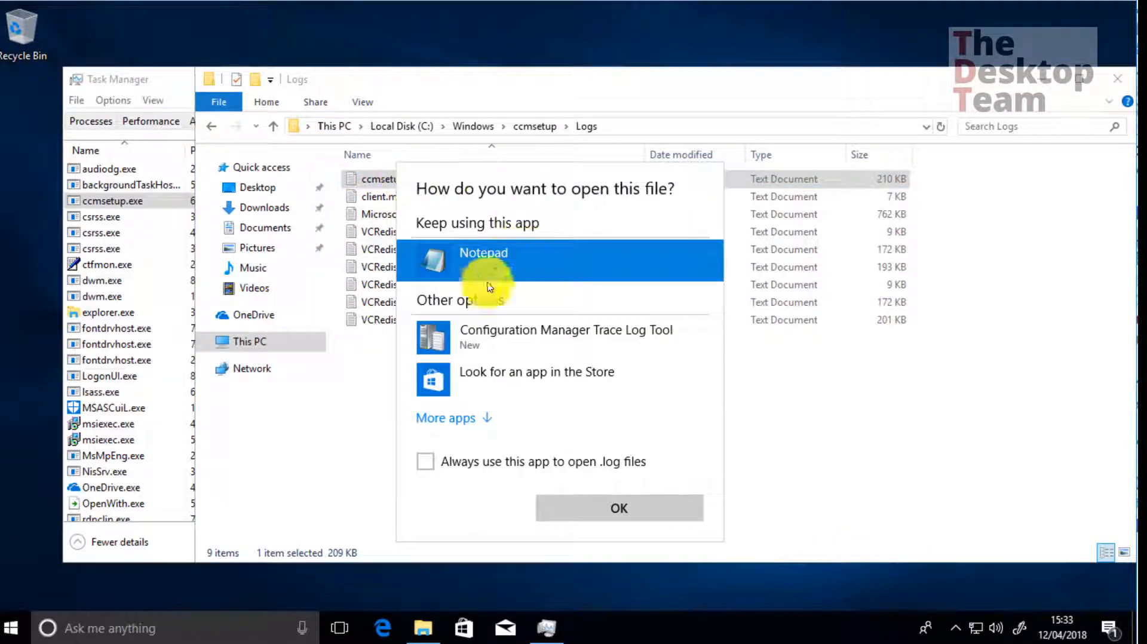
{"action": "left_click", "coordinate": [493, 333]}
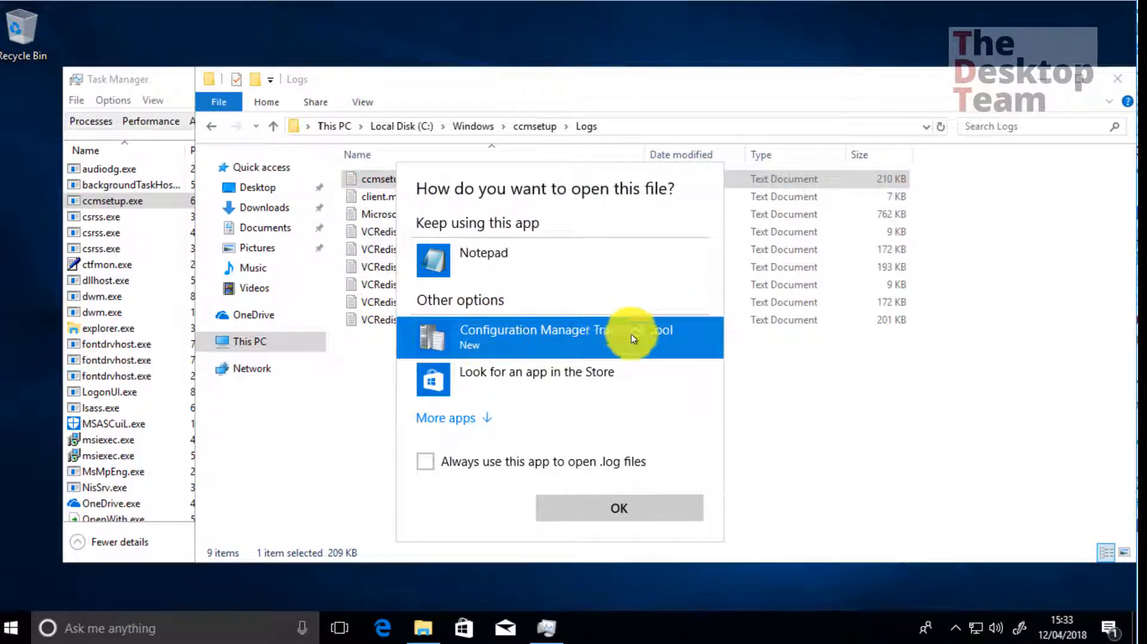
{"action": "left_click", "coordinate": [617, 495]}
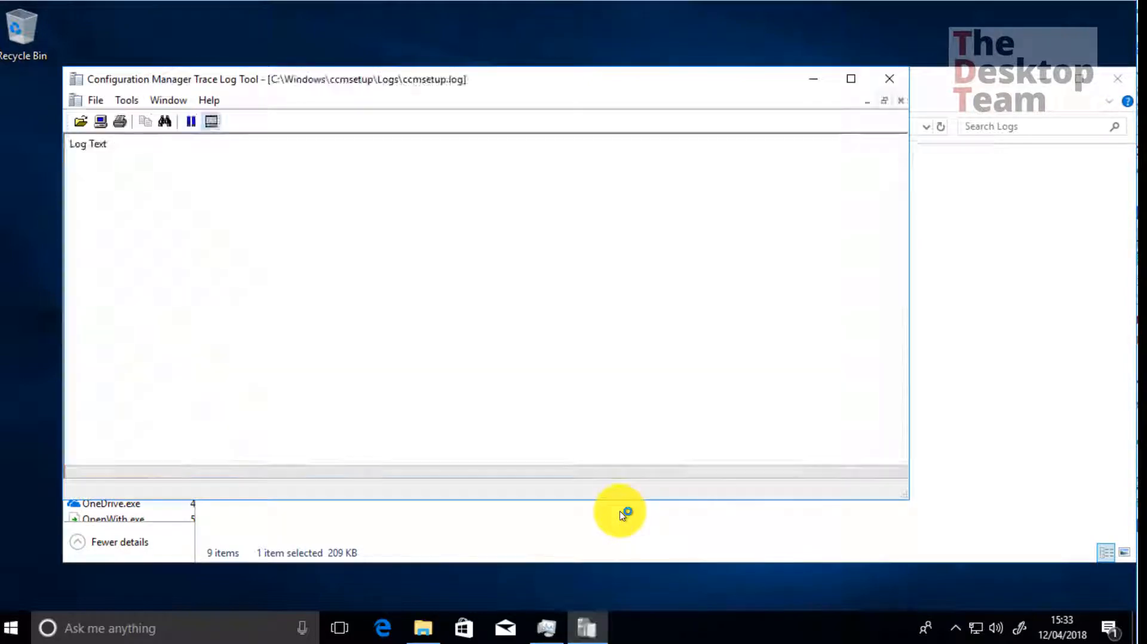
{"action": "double_click", "coordinate": [575, 84]}
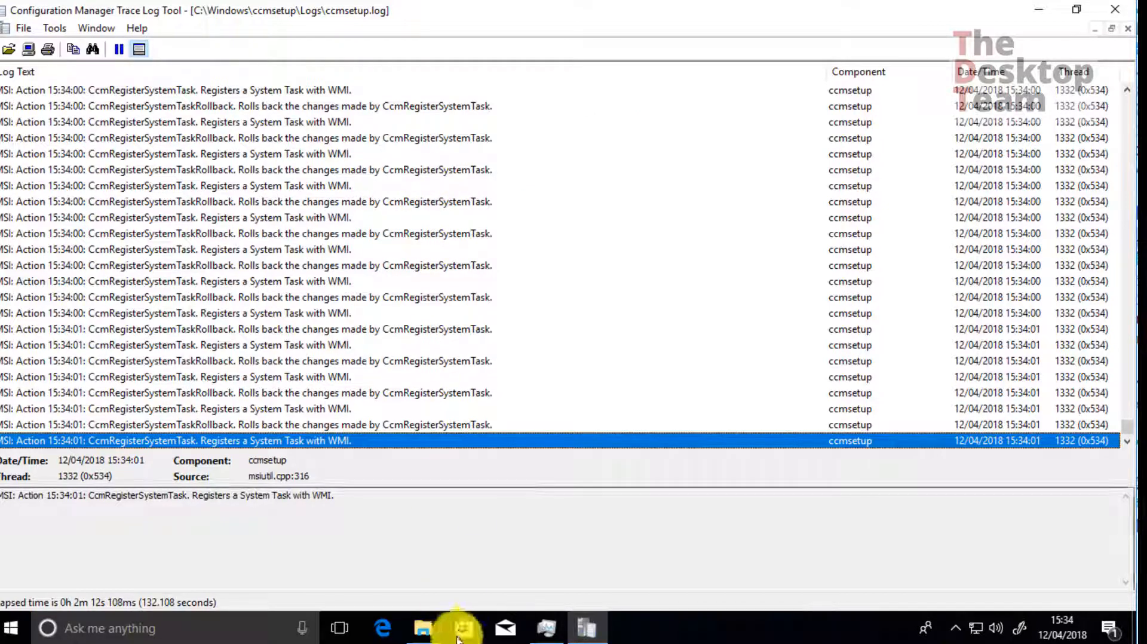
Step: Close the ccmsetup log and check the ccmsetup.exe and CcmExec.exe processes in Task Manager
{"action": "left_click", "coordinate": [1109, 17]}
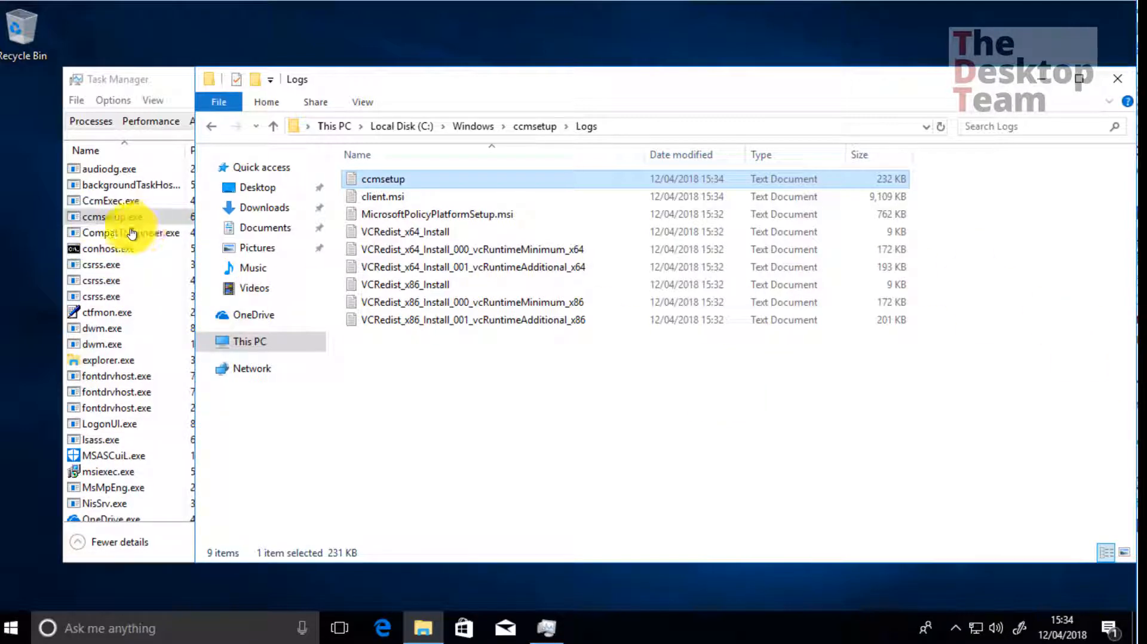
{"action": "left_click", "coordinate": [159, 222]}
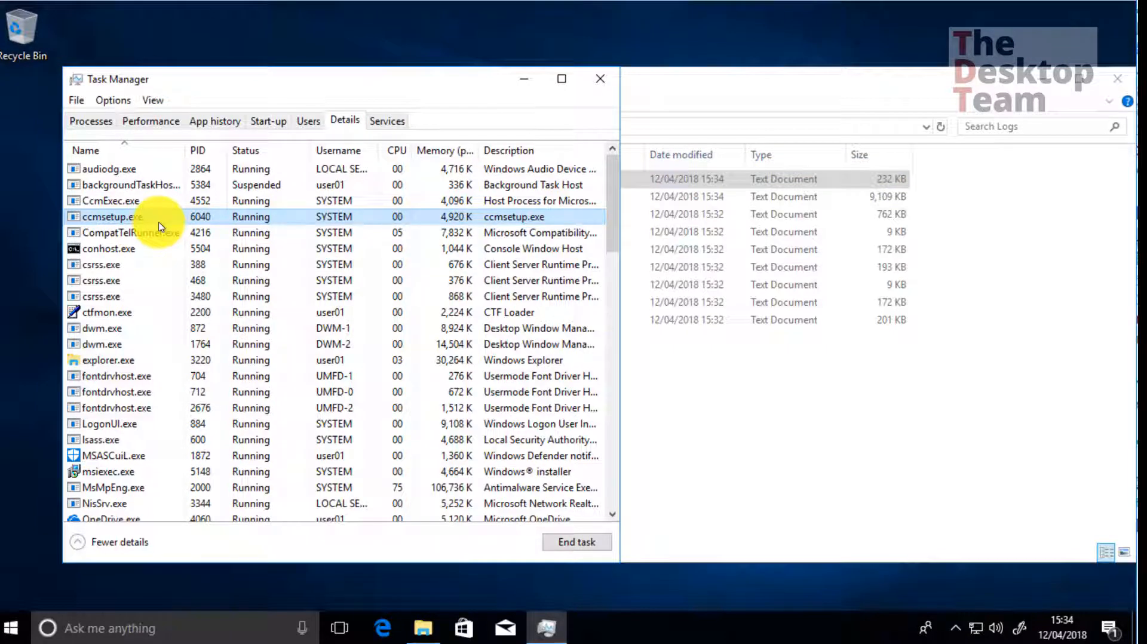
{"action": "left_click", "coordinate": [121, 203]}
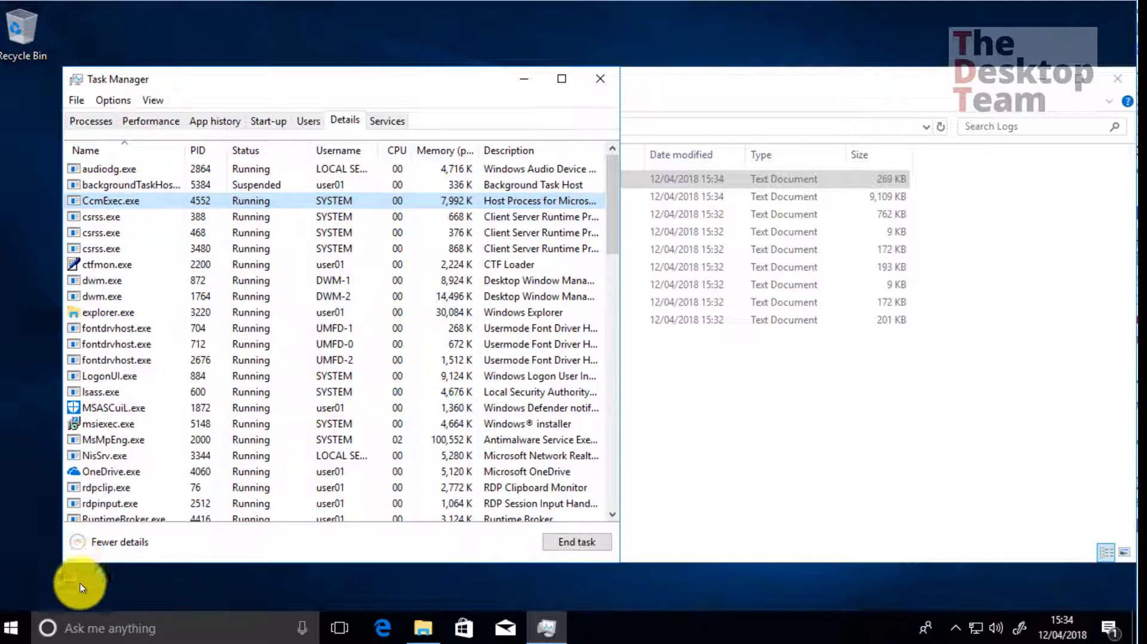
Step: Find and open Control Panel on the workstation and show its items as small icons
{"action": "right_click", "coordinate": [14, 627]}
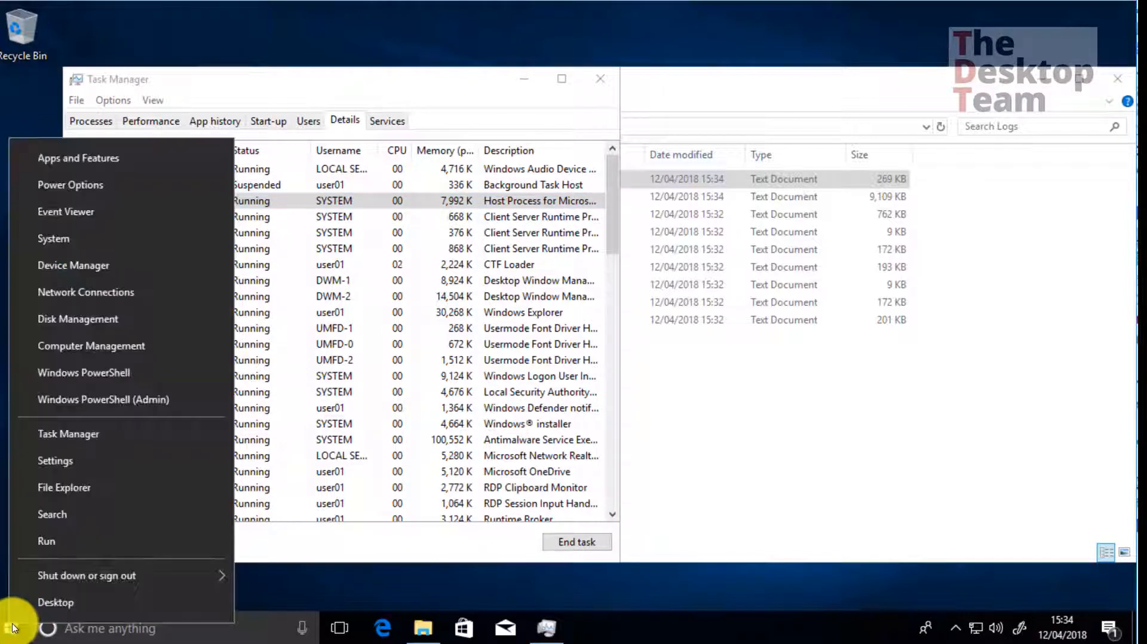
{"action": "left_click", "coordinate": [13, 627]}
{"action": "left_click", "coordinate": [13, 627]}
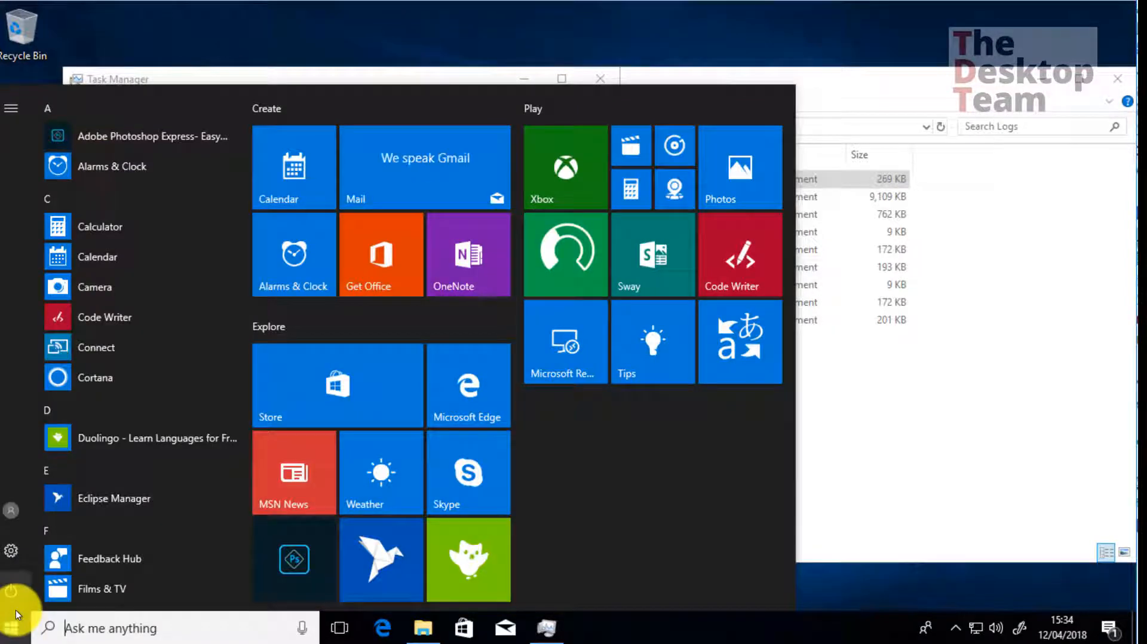
{"action": "type", "text": "control"}
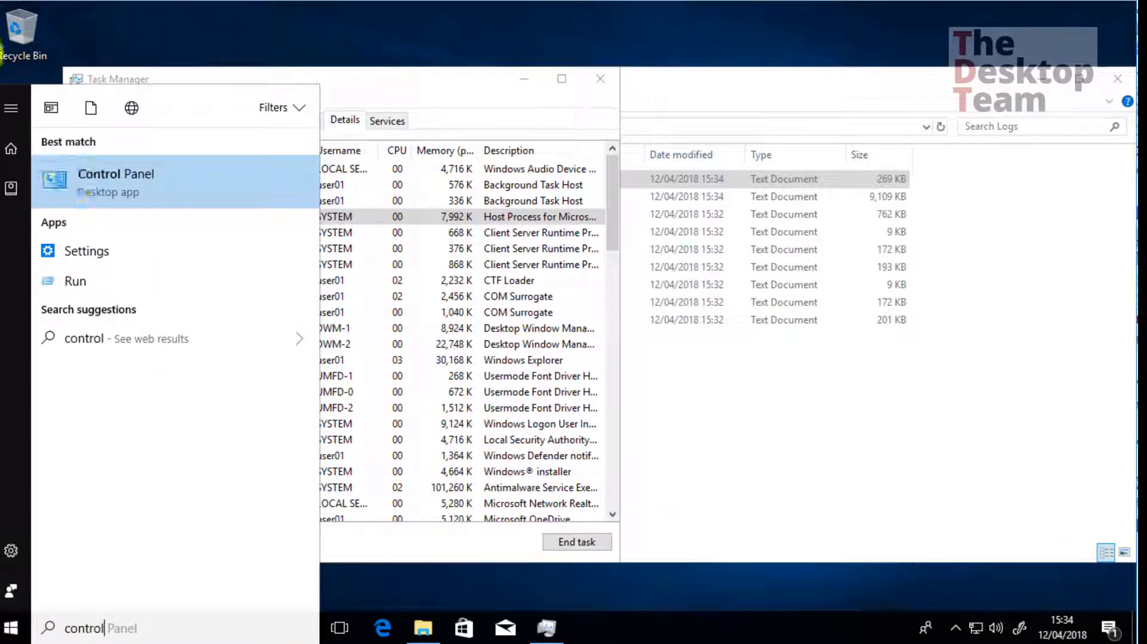
{"action": "left_click", "coordinate": [82, 190]}
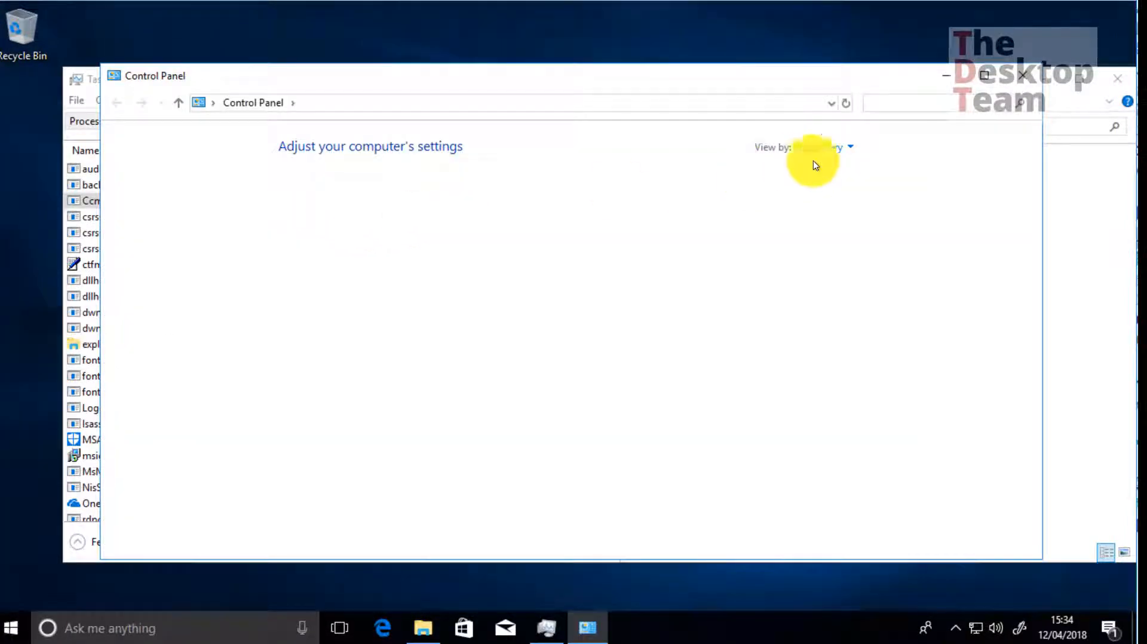
{"action": "left_click", "coordinate": [850, 148]}
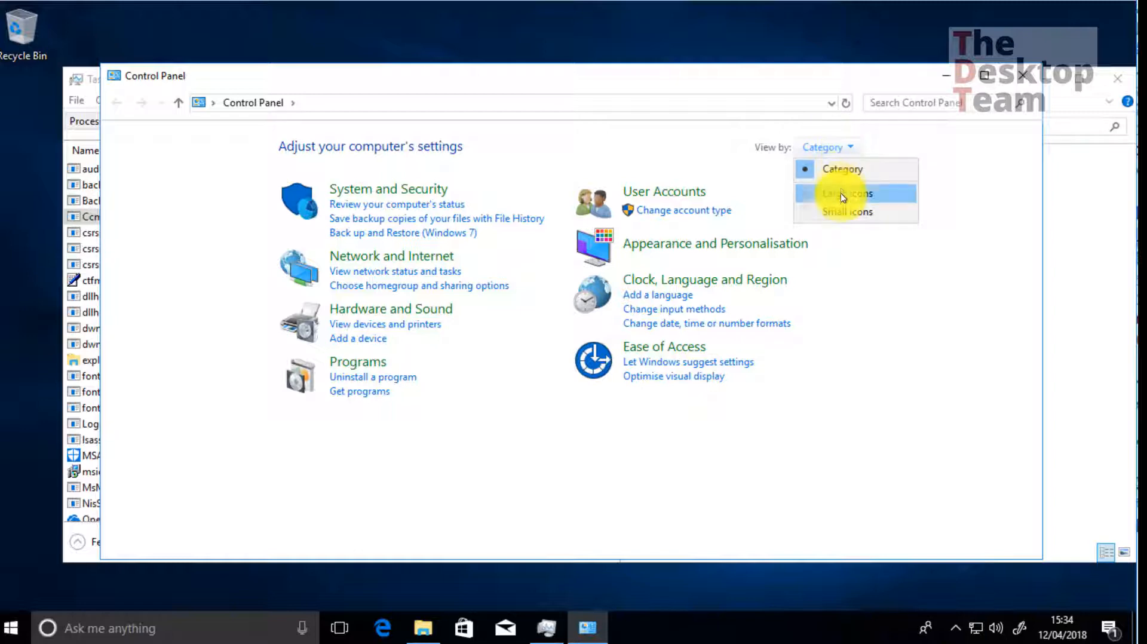
{"action": "left_click", "coordinate": [844, 215]}
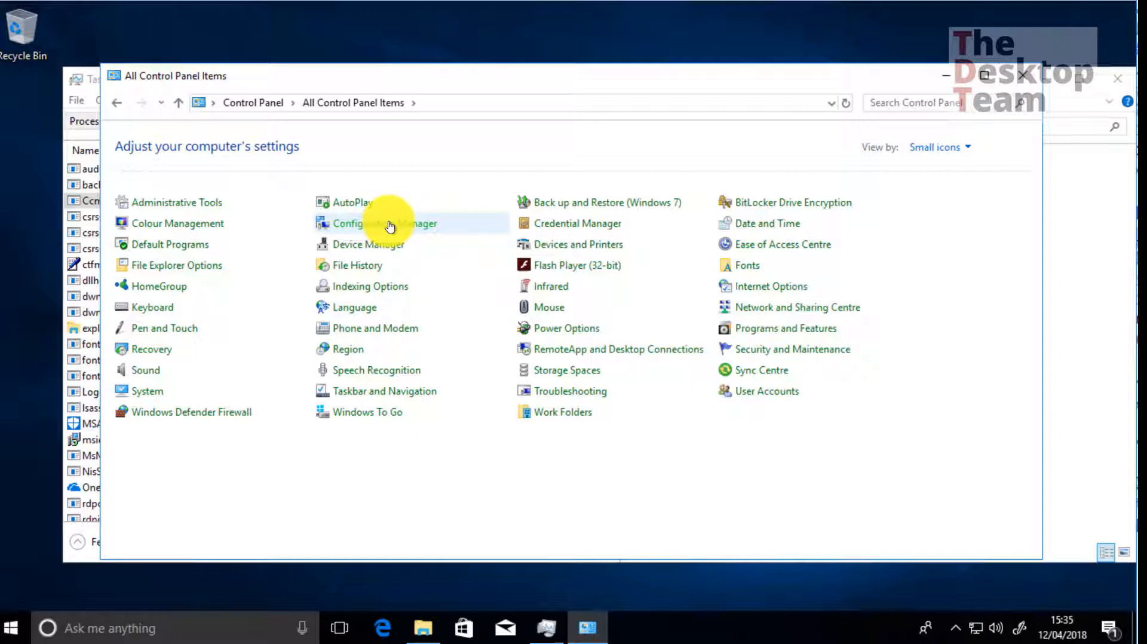
Step: Review the Components, Actions, Site, Cache and Network pages of the Configuration Manager client properties, then close them and Control Panel
{"action": "left_click", "coordinate": [412, 223]}
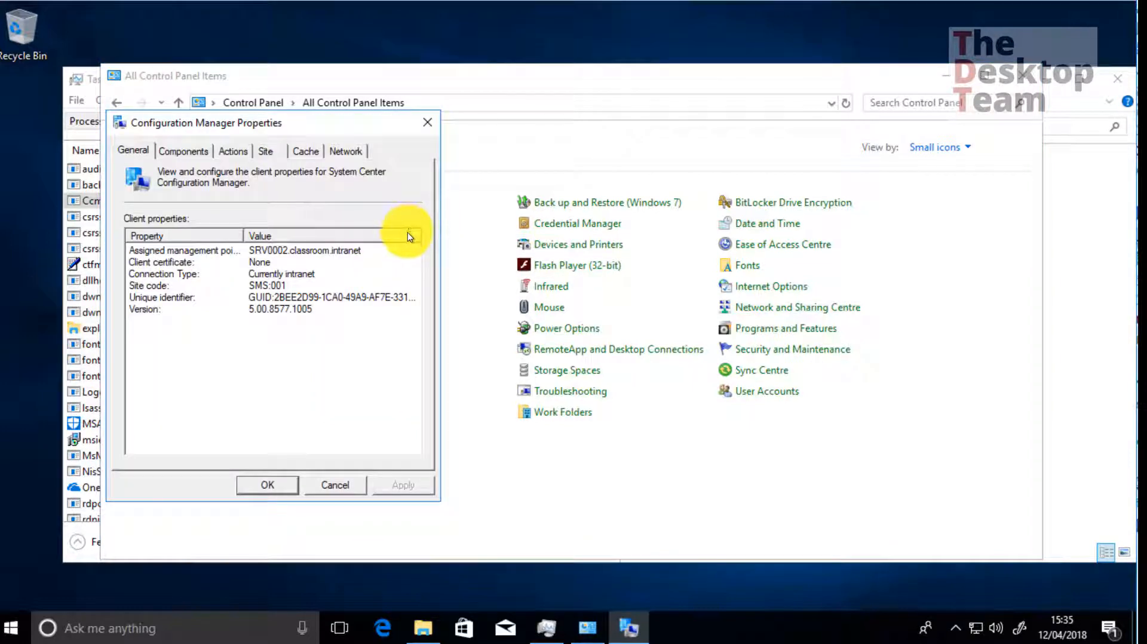
{"action": "left_click", "coordinate": [195, 153]}
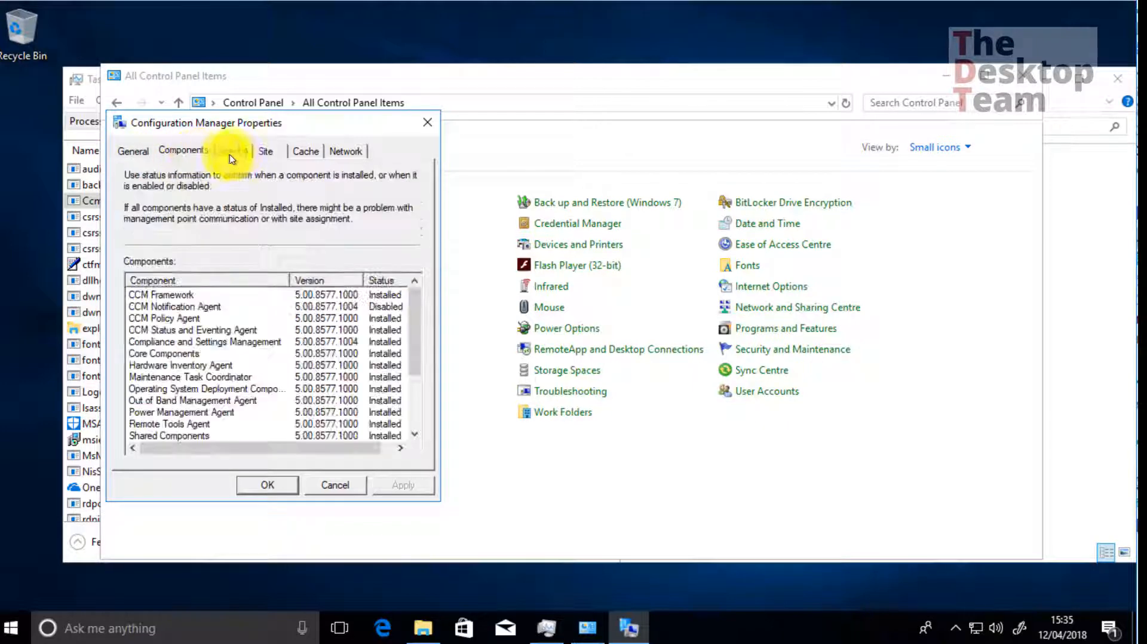
{"action": "left_click", "coordinate": [233, 152]}
{"action": "left_click", "coordinate": [266, 150]}
{"action": "left_click", "coordinate": [305, 151]}
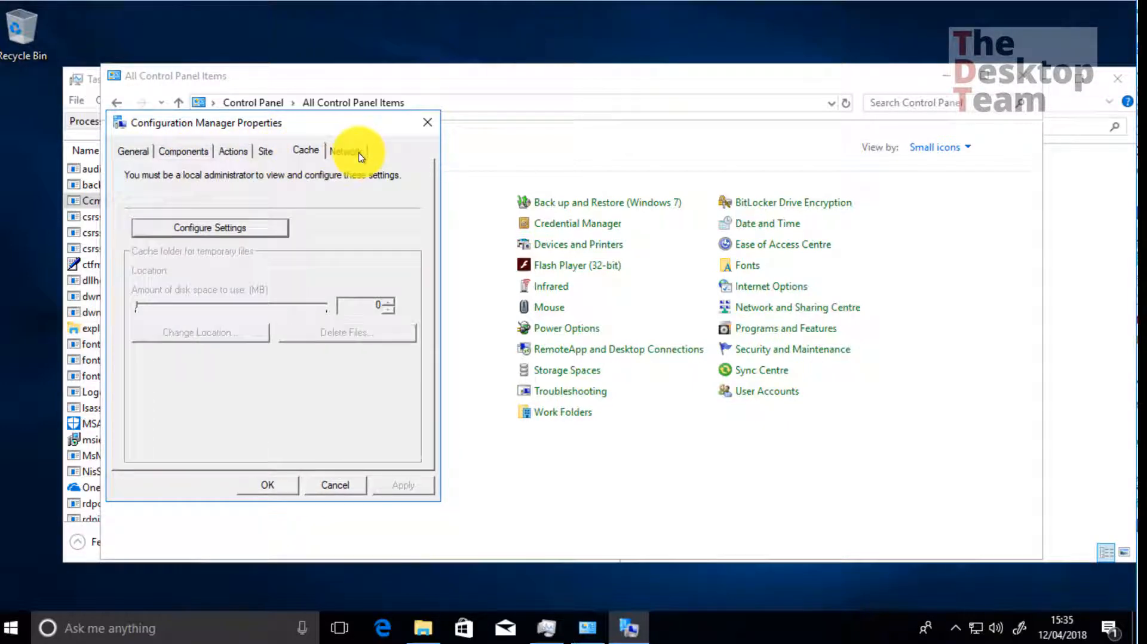
{"action": "left_click", "coordinate": [346, 151]}
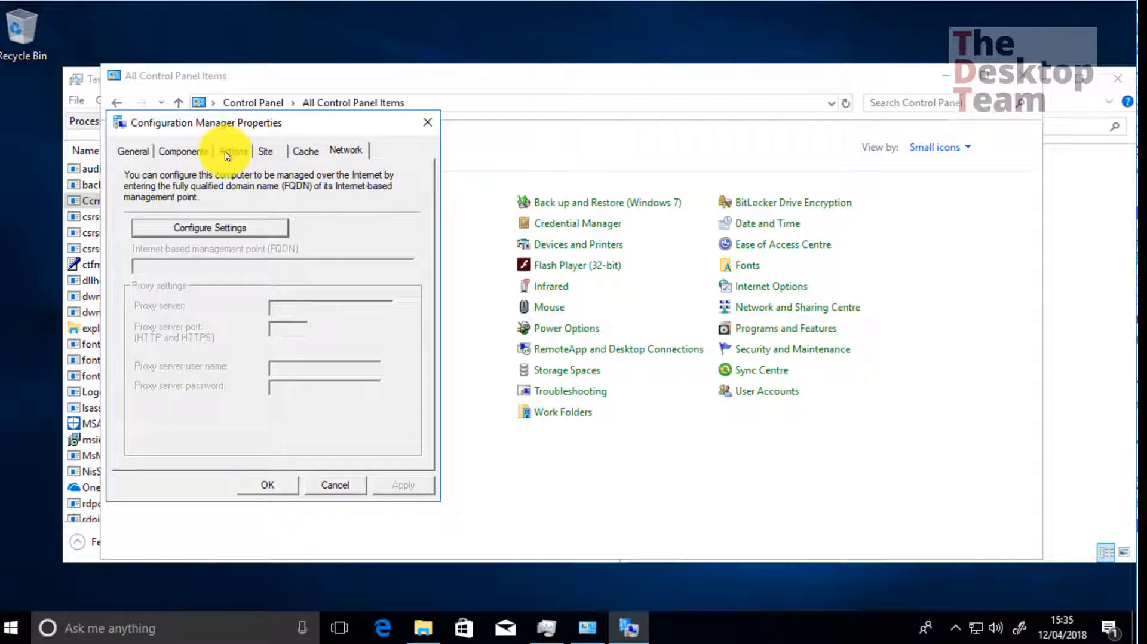
{"action": "left_click", "coordinate": [226, 152]}
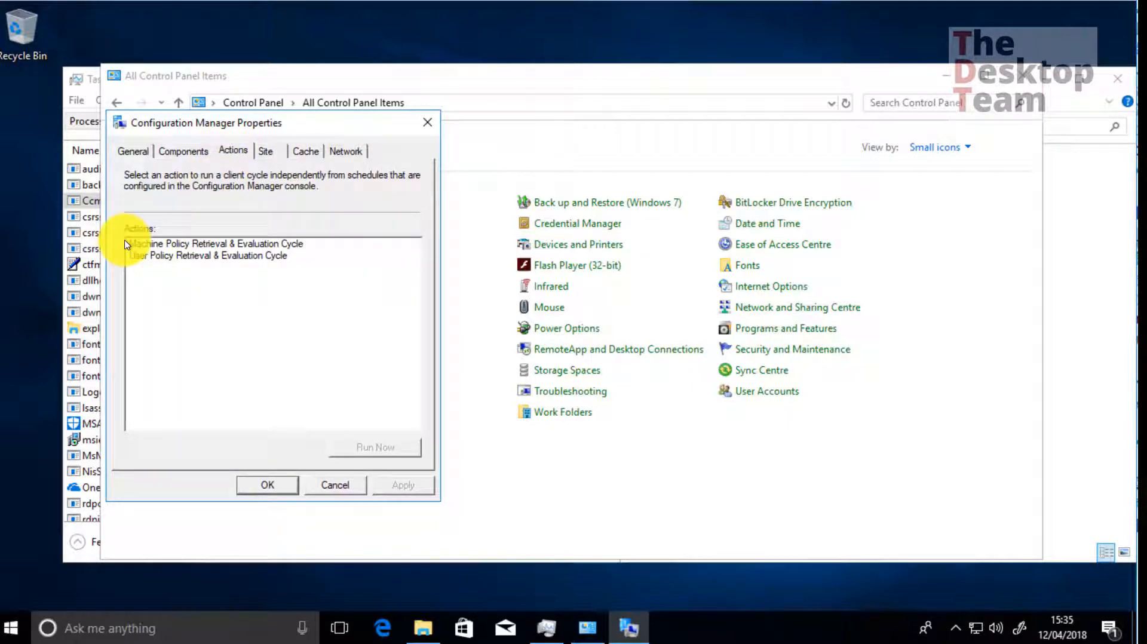
{"action": "left_click", "coordinate": [265, 151]}
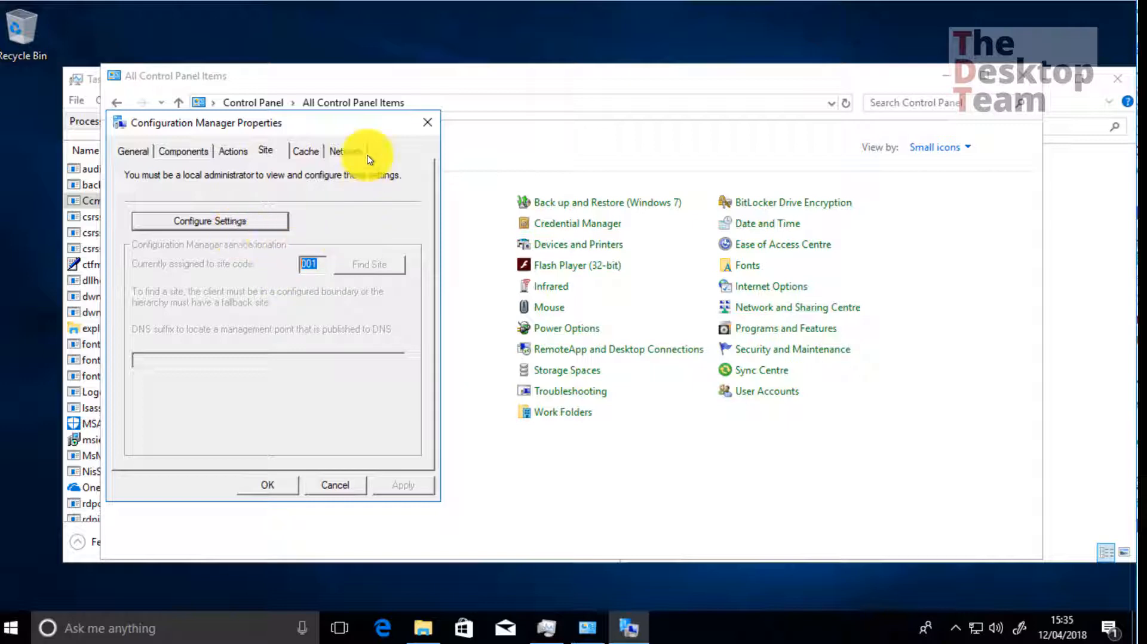
{"action": "left_click", "coordinate": [427, 122]}
{"action": "left_click", "coordinate": [1022, 76]}
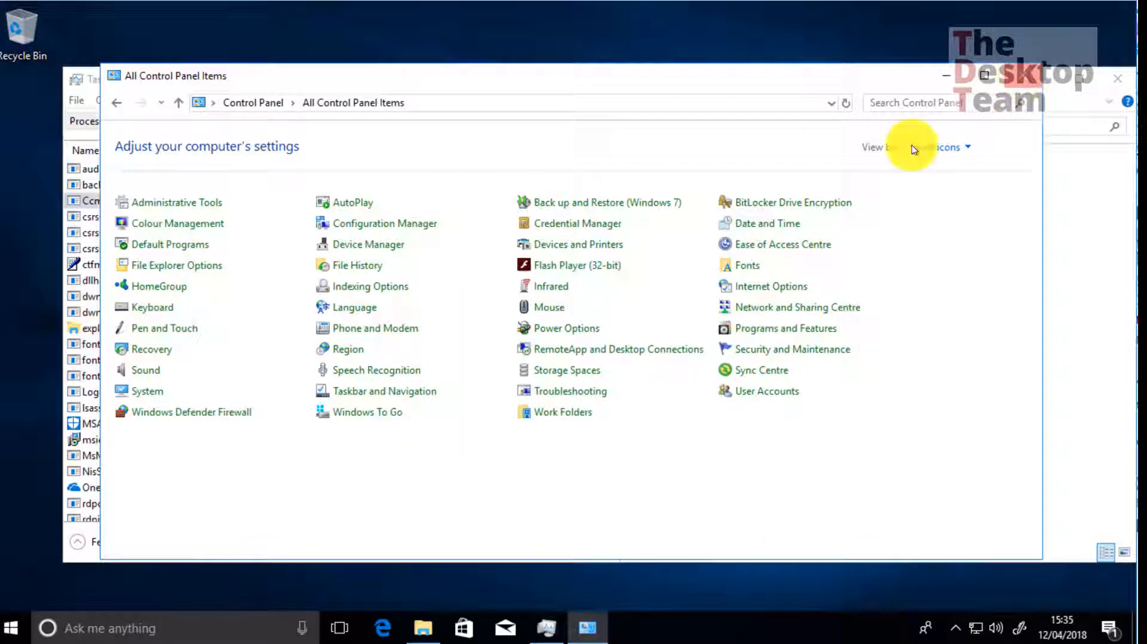
Step: Close Task Manager, go up to the C:\Windows folder and inspect the CCM and ccmcache folders there
{"action": "left_click", "coordinate": [600, 79]}
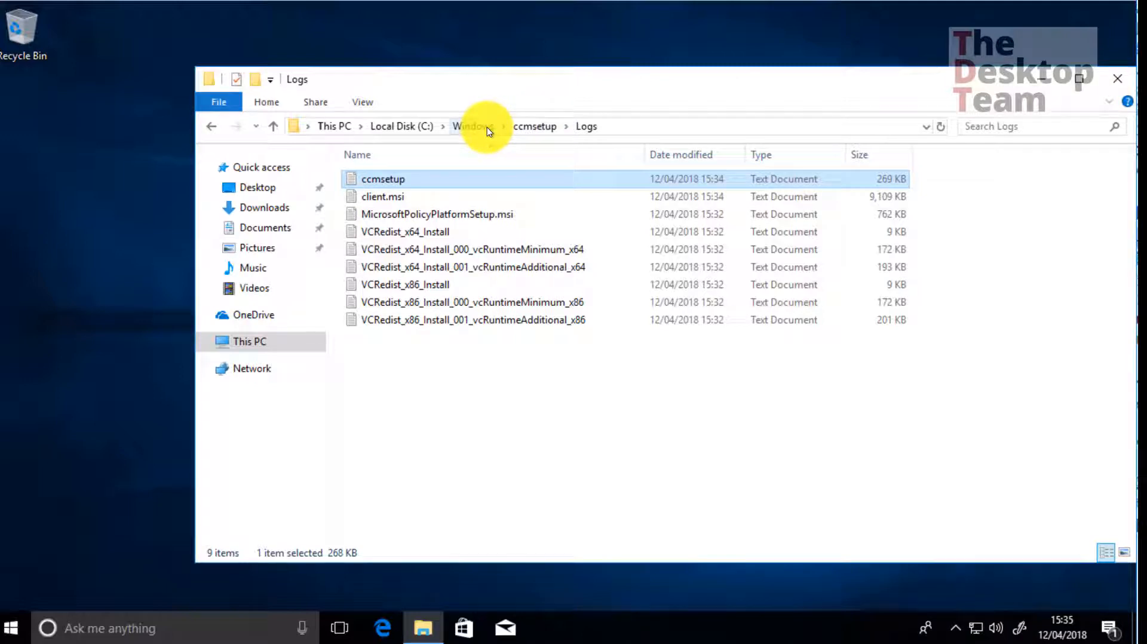
{"action": "left_click", "coordinate": [487, 127]}
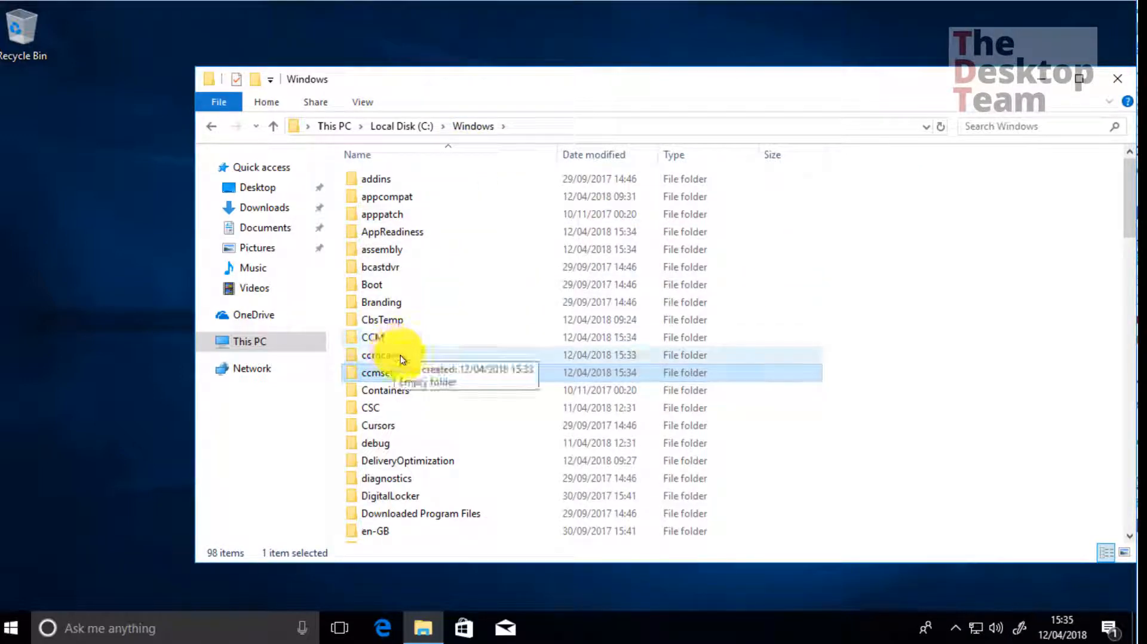
{"action": "left_click", "coordinate": [400, 355]}
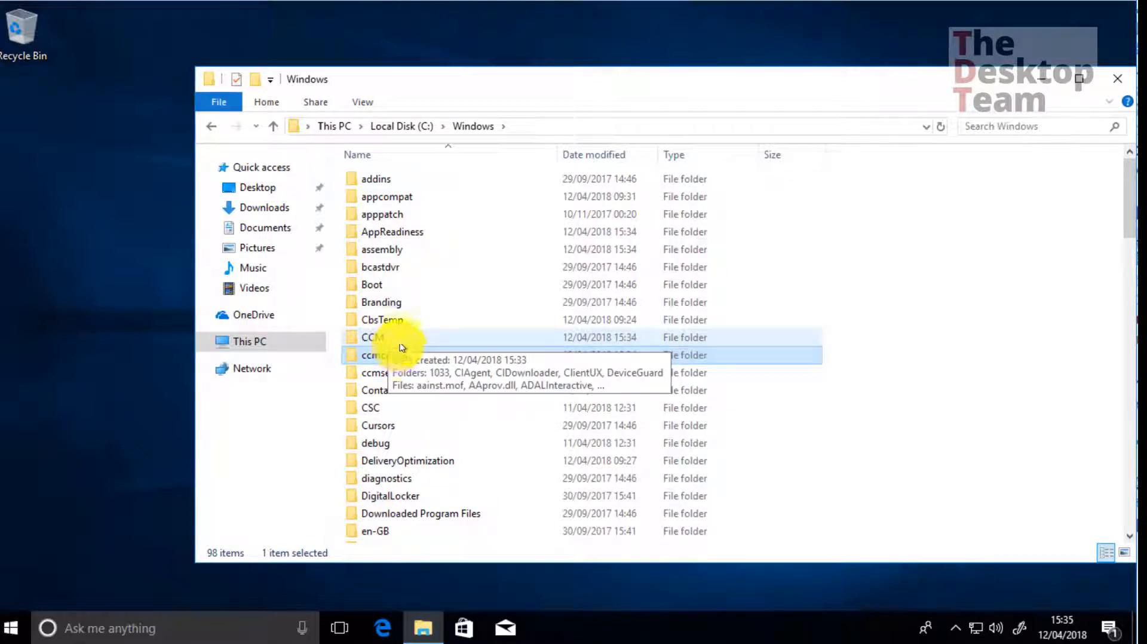
{"action": "mouse_move", "coordinate": [410, 354]}
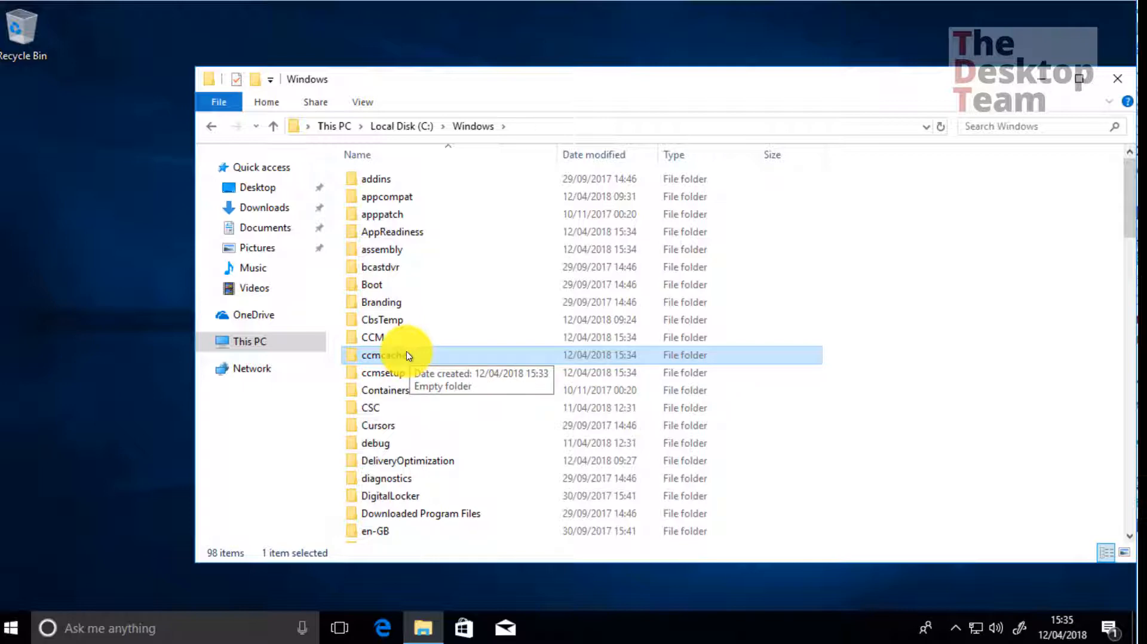
Step: Open the Logs folder inside C:\Windows\CCM and look through the list of client log files
{"action": "double_click", "coordinate": [368, 336]}
{"action": "scroll", "coordinate": [431, 314], "scroll_direction": "down", "scroll_amount": 12}
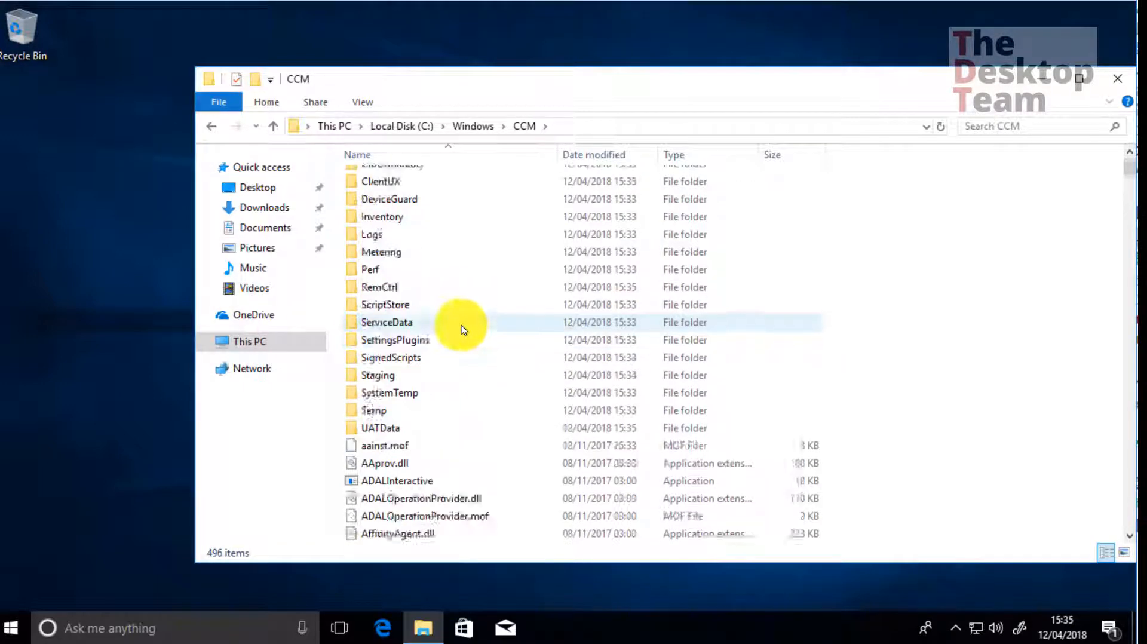
{"action": "scroll", "coordinate": [502, 364], "scroll_direction": "down", "scroll_amount": 2}
{"action": "scroll", "coordinate": [502, 365], "scroll_direction": "up", "scroll_amount": 14}
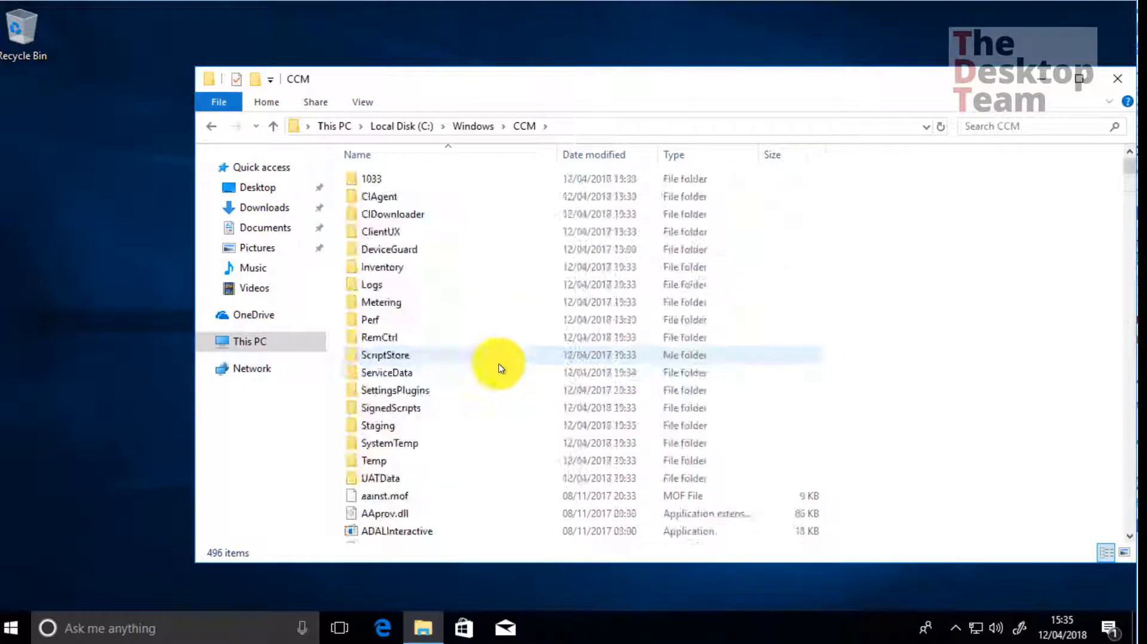
{"action": "double_click", "coordinate": [382, 286]}
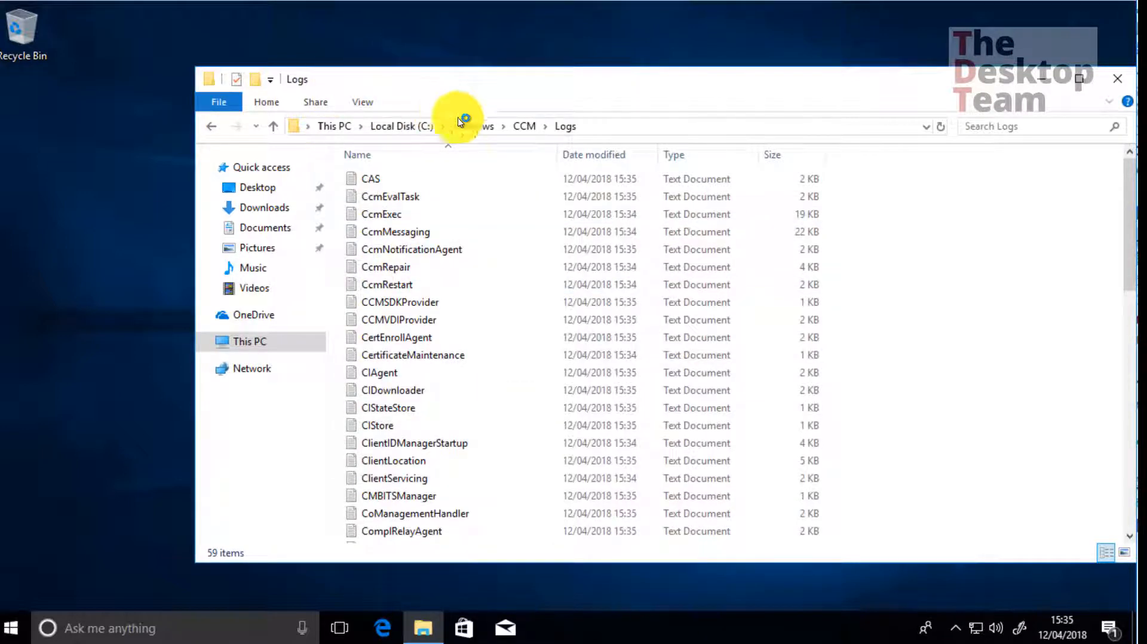
{"action": "scroll", "coordinate": [946, 411], "scroll_direction": "down", "scroll_amount": 13}
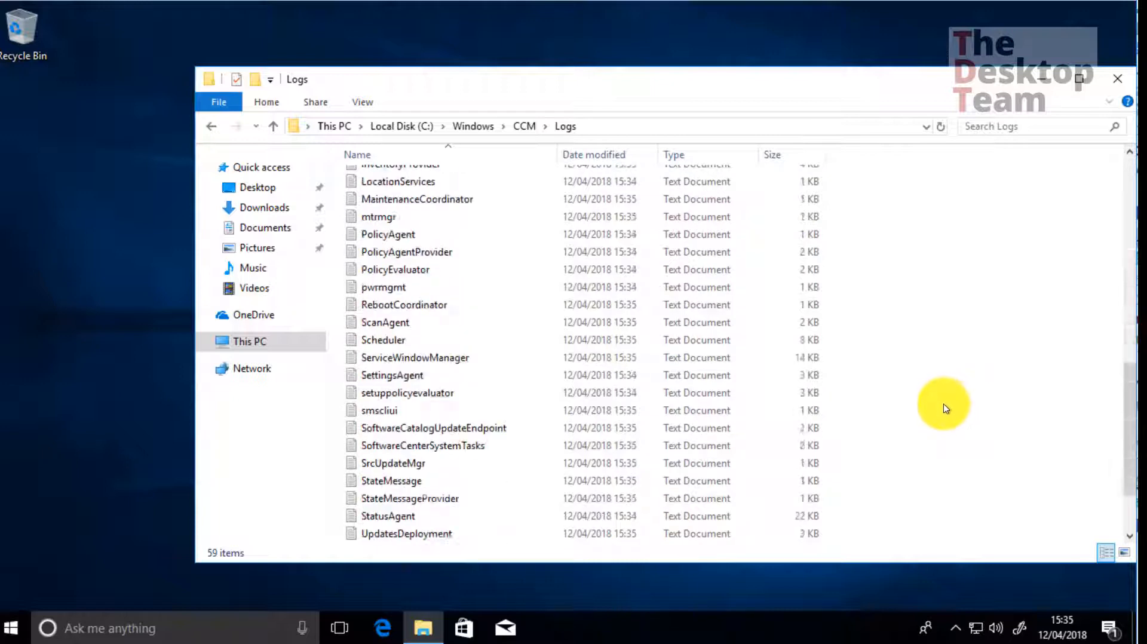
{"action": "scroll", "coordinate": [929, 418], "scroll_direction": "up", "scroll_amount": 13}
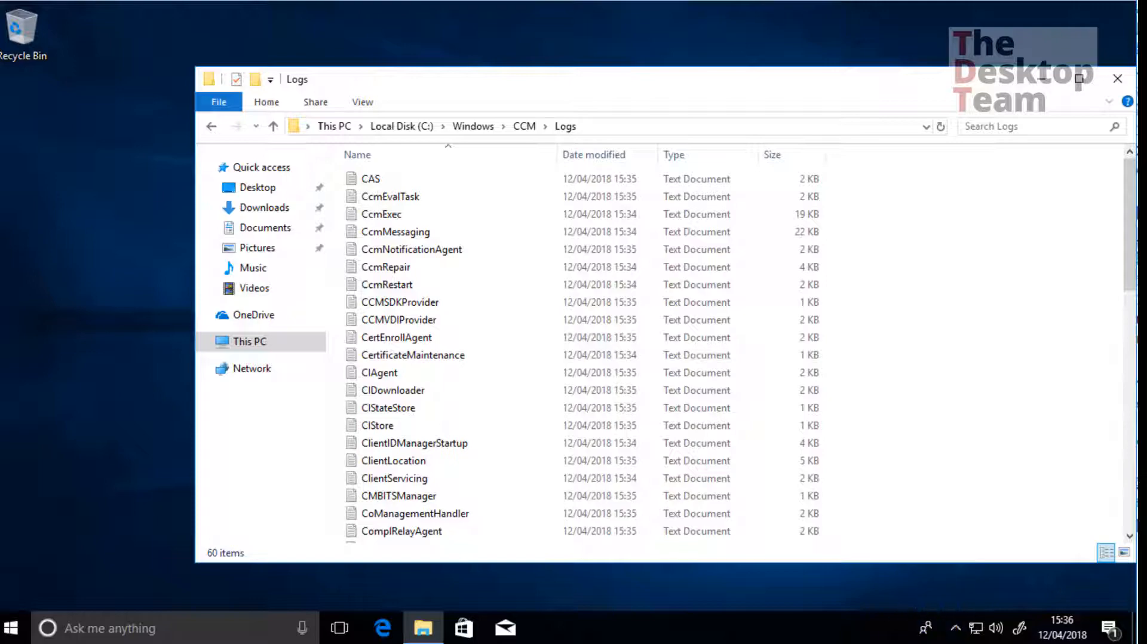
Step: Switch to the SRV0001 session, close ccm.log, and refresh the console's Devices list to check the client status of WKS0001
{"action": "mouse_move", "coordinate": [3, 643]}
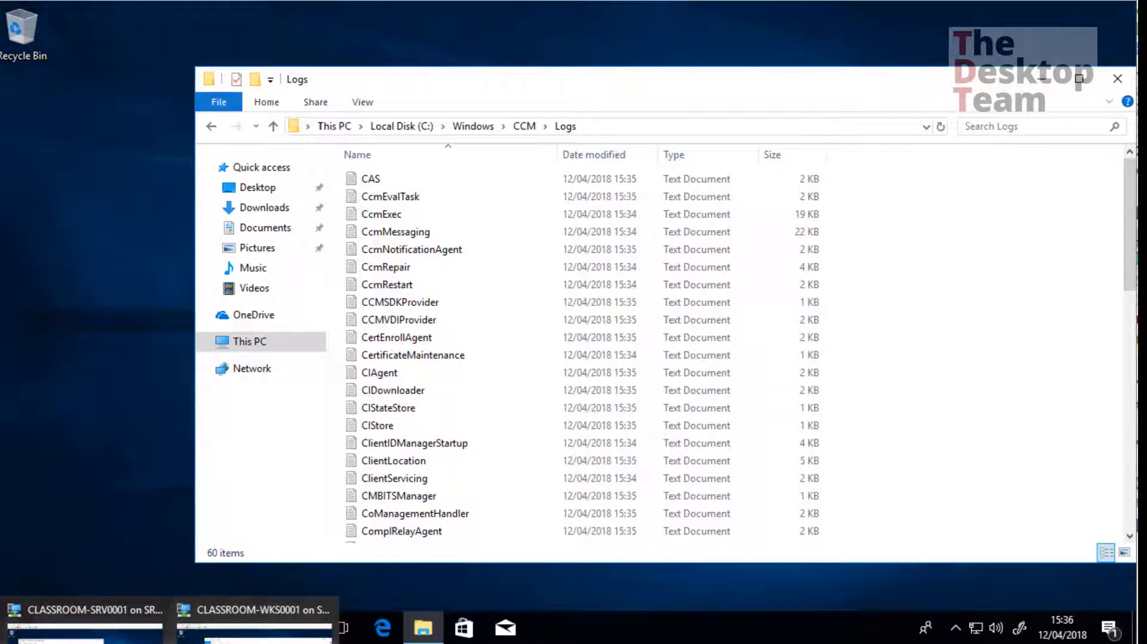
{"action": "left_click", "coordinate": [83, 628]}
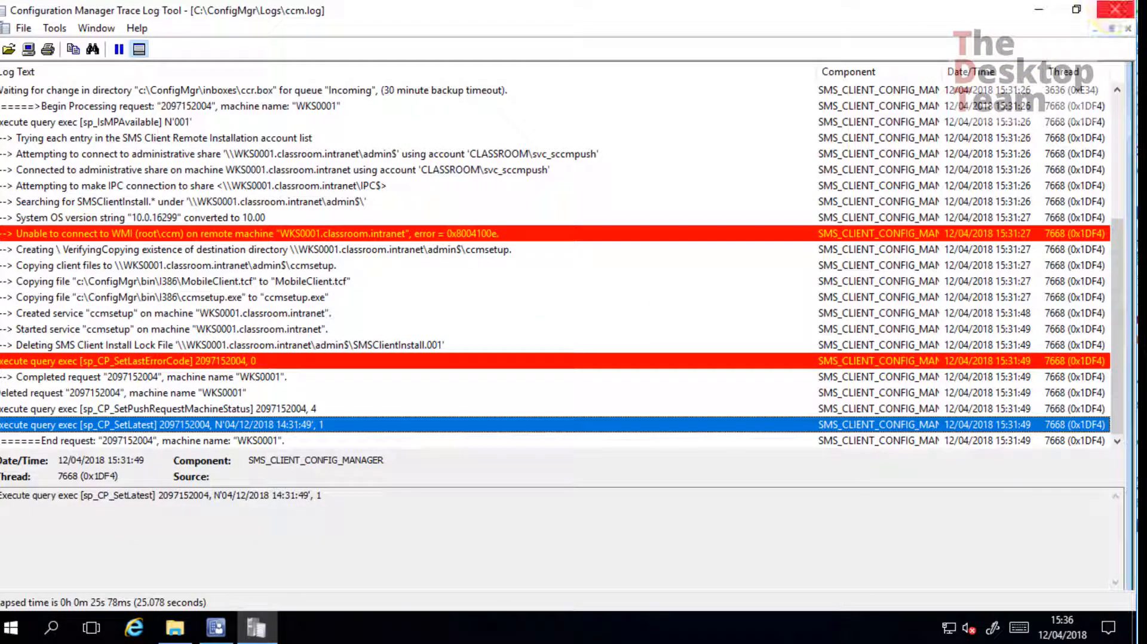
{"action": "left_click", "coordinate": [1115, 8]}
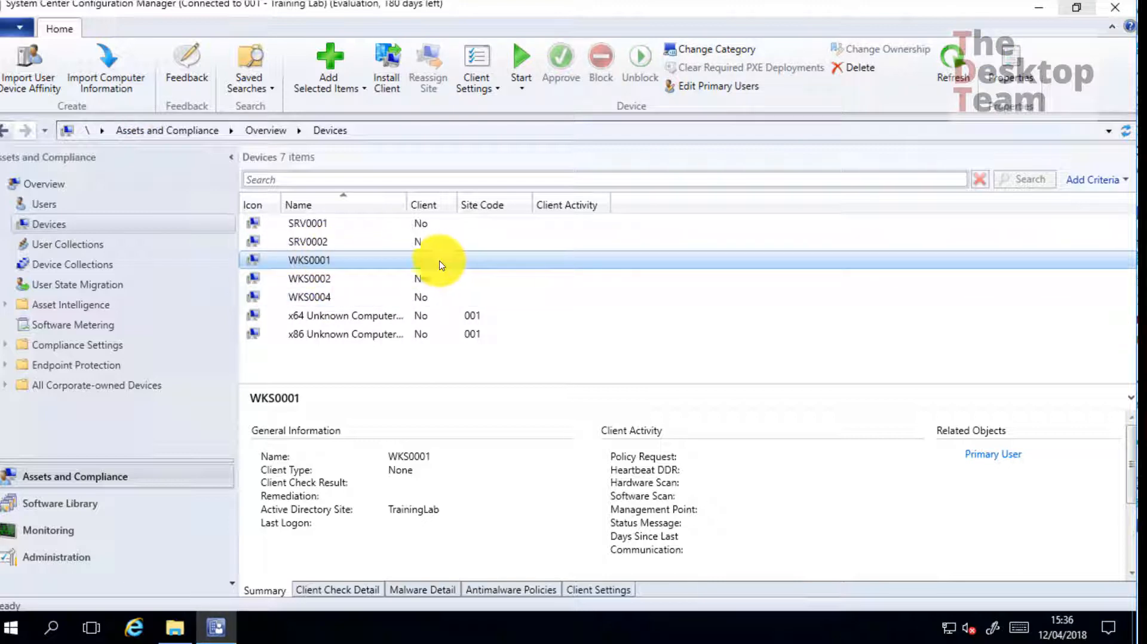
{"action": "key", "text": "F5"}
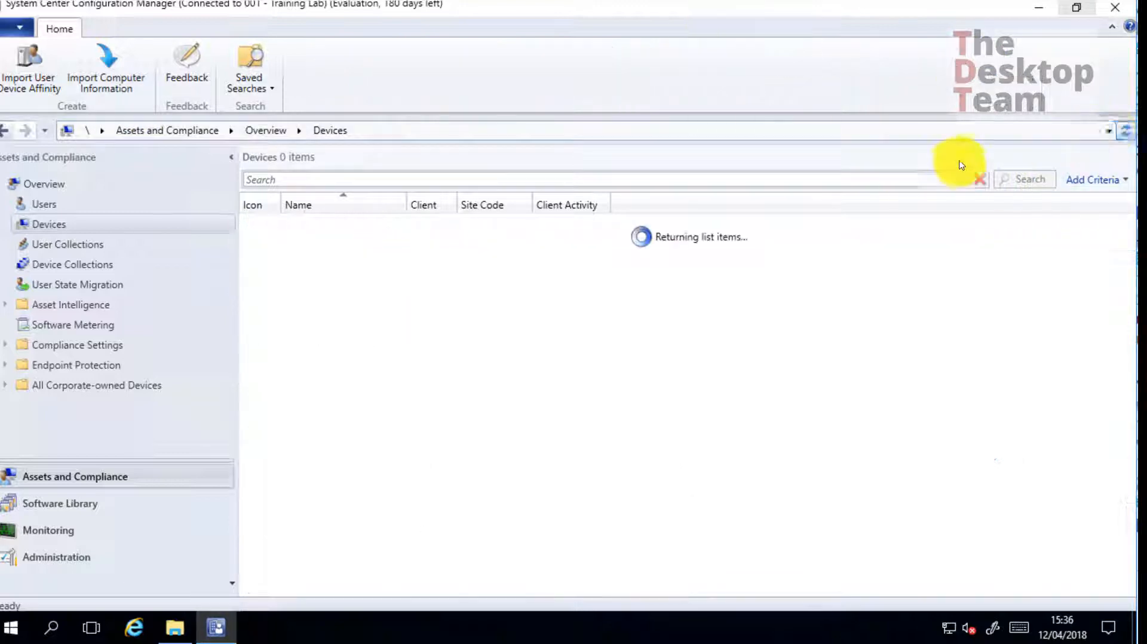
{"action": "left_click", "coordinate": [489, 259]}
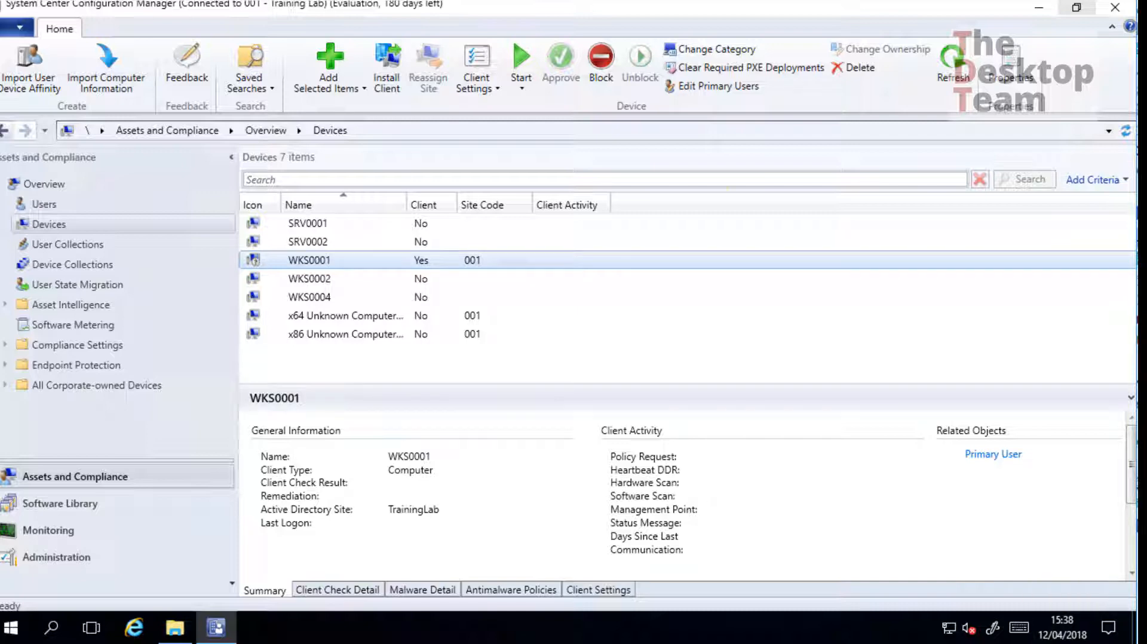
Step: Push the Configuration Manager client to WKS0002 and WKS0004, installing from the specified site 001-Training Lab, and close the completed wizard
{"action": "left_click", "coordinate": [321, 279]}
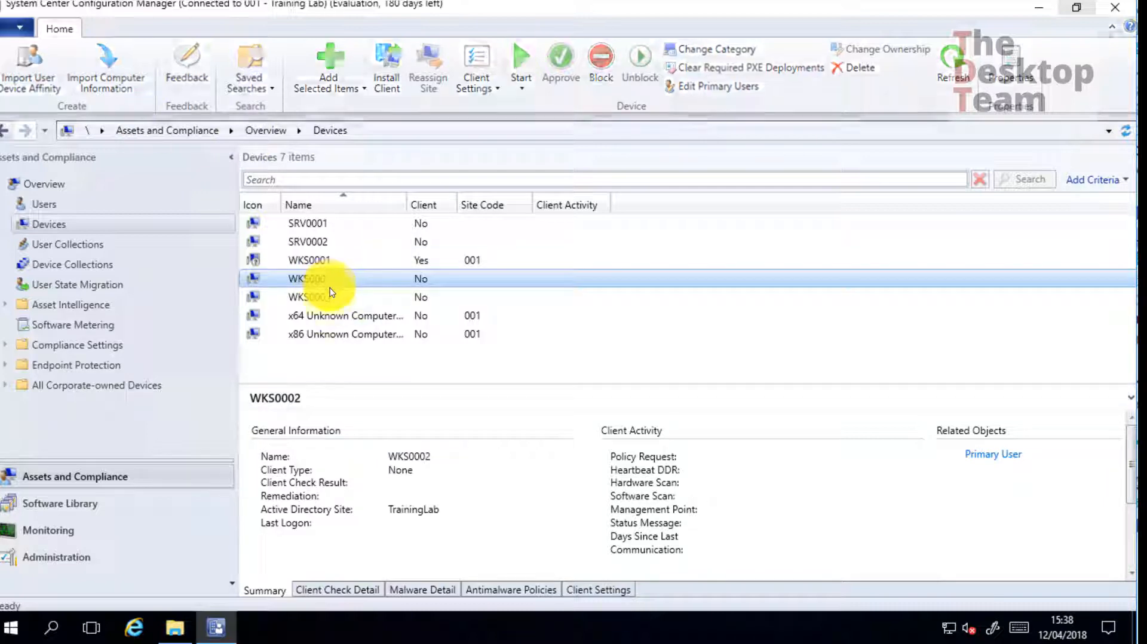
{"action": "left_click", "coordinate": [328, 296], "text": "ctrl"}
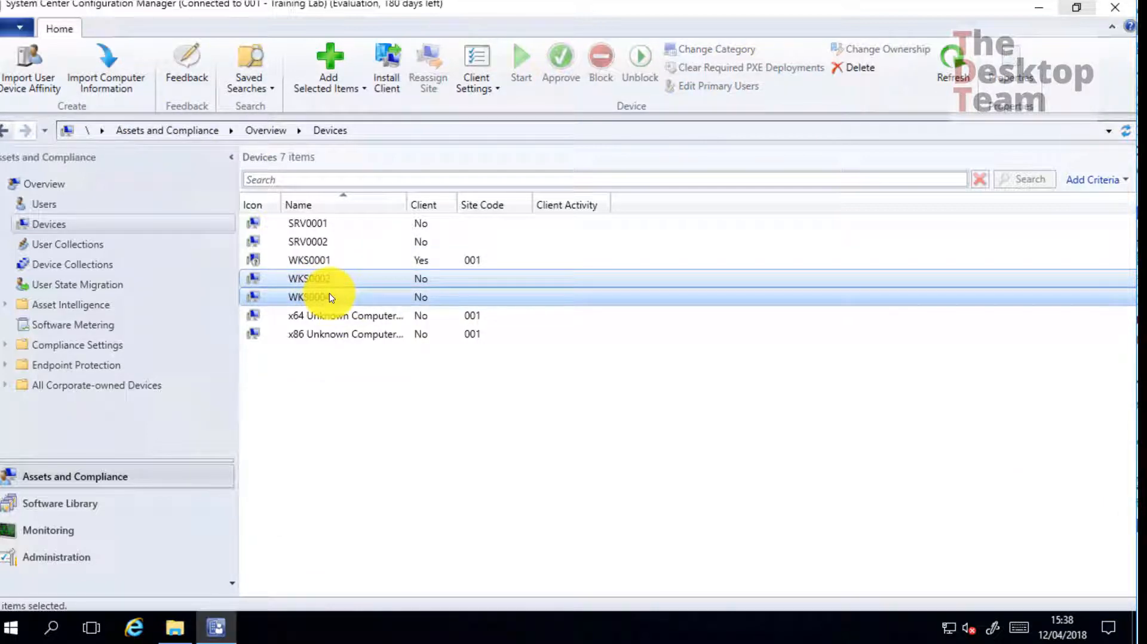
{"action": "right_click", "coordinate": [342, 280]}
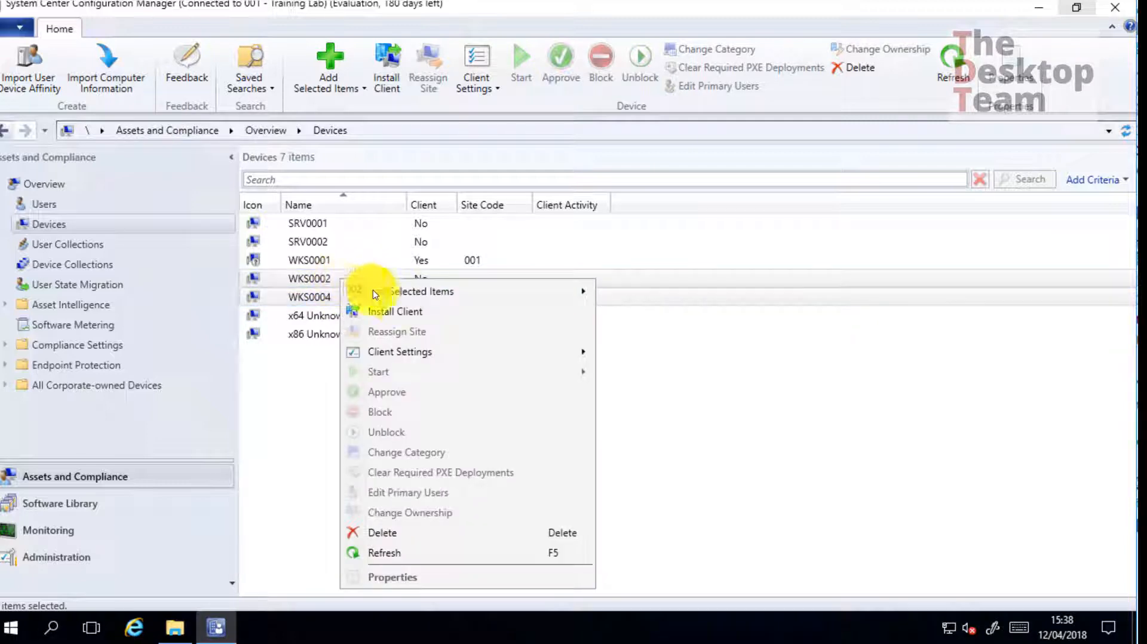
{"action": "left_click", "coordinate": [382, 311]}
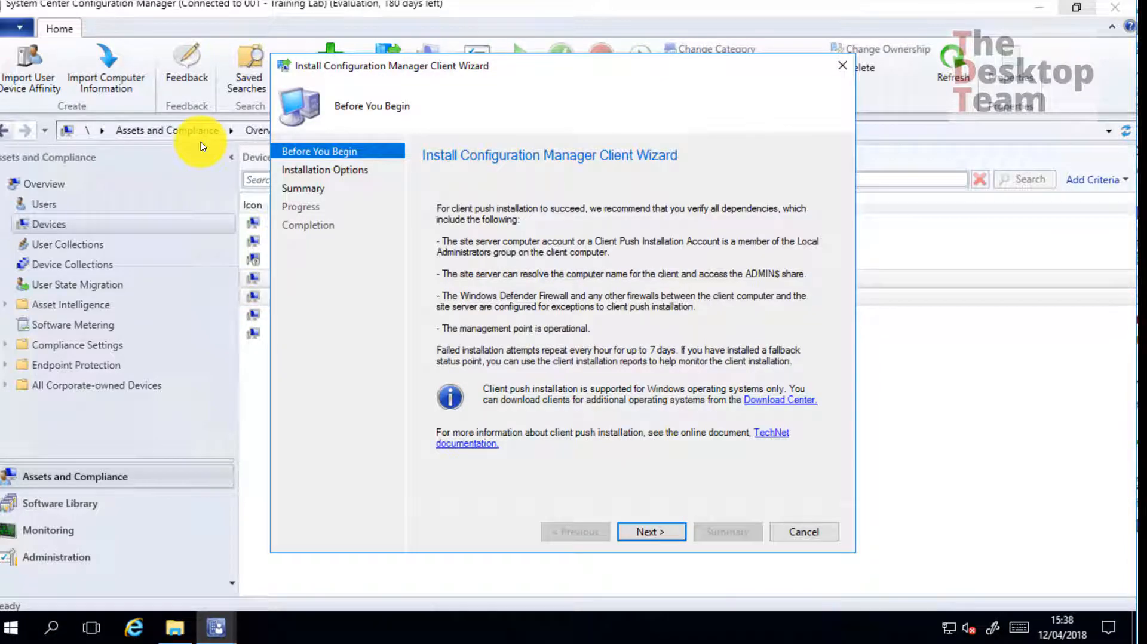
{"action": "left_click", "coordinate": [667, 538]}
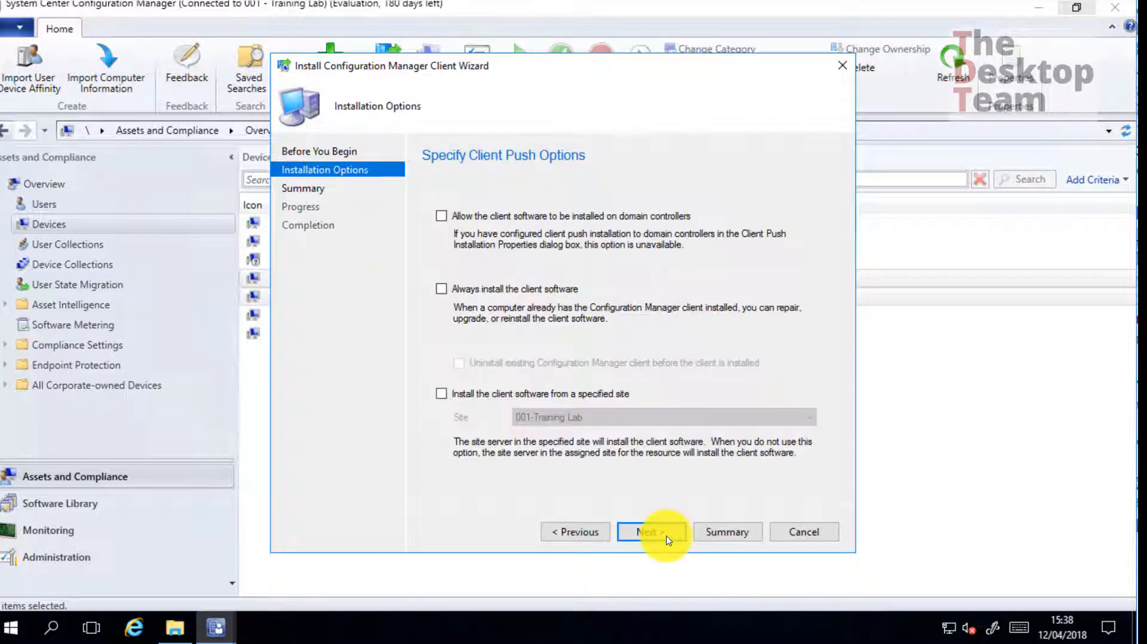
{"action": "left_click", "coordinate": [471, 394]}
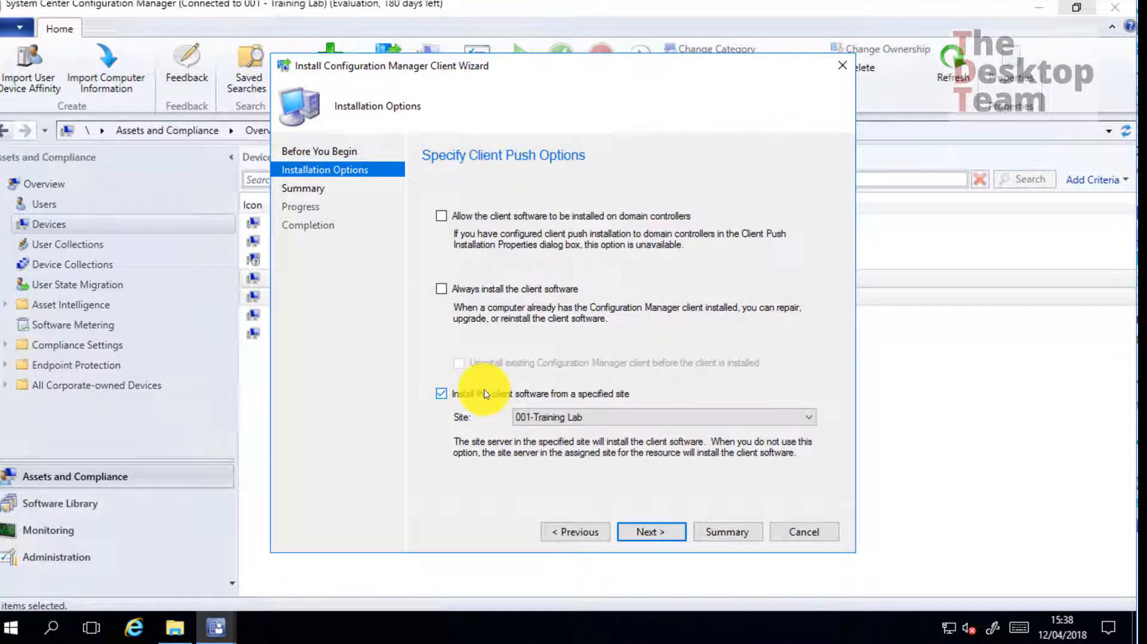
{"action": "left_click", "coordinate": [669, 535]}
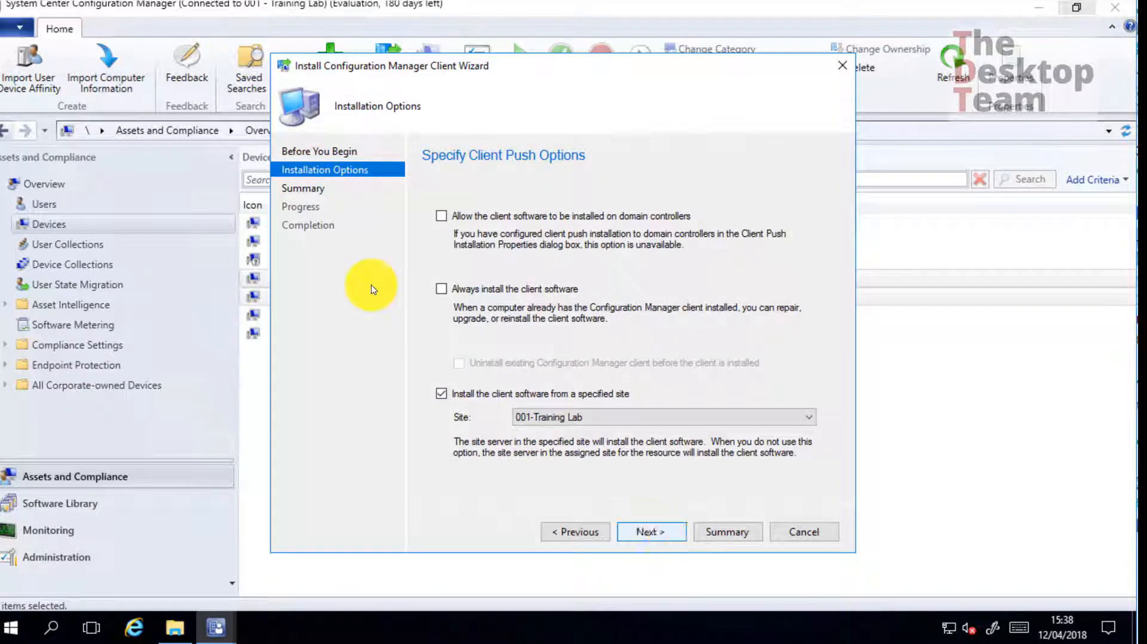
{"action": "left_click", "coordinate": [625, 529]}
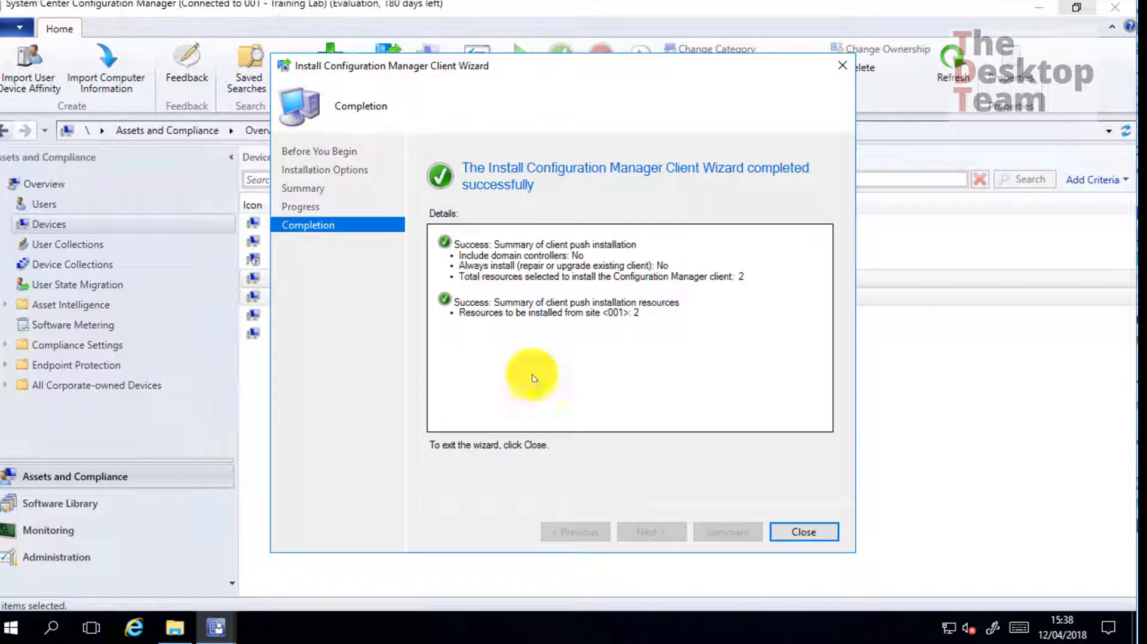
{"action": "left_click_drag", "start_coordinate": [563, 275], "coordinate": [805, 377]}
{"action": "left_click", "coordinate": [556, 251]}
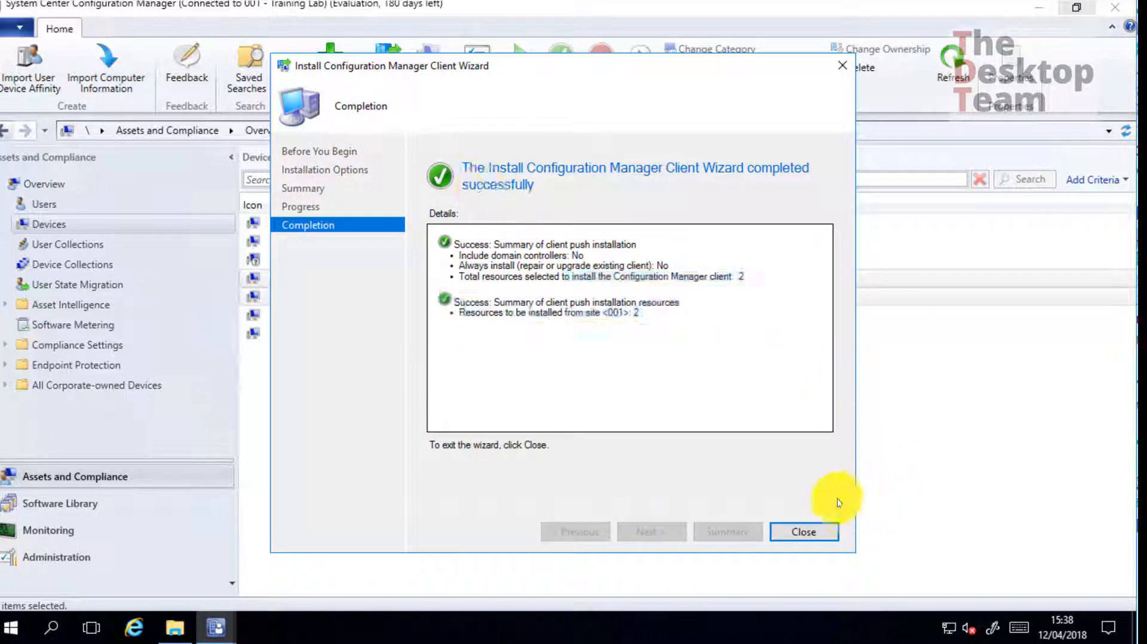
{"action": "left_click", "coordinate": [836, 527]}
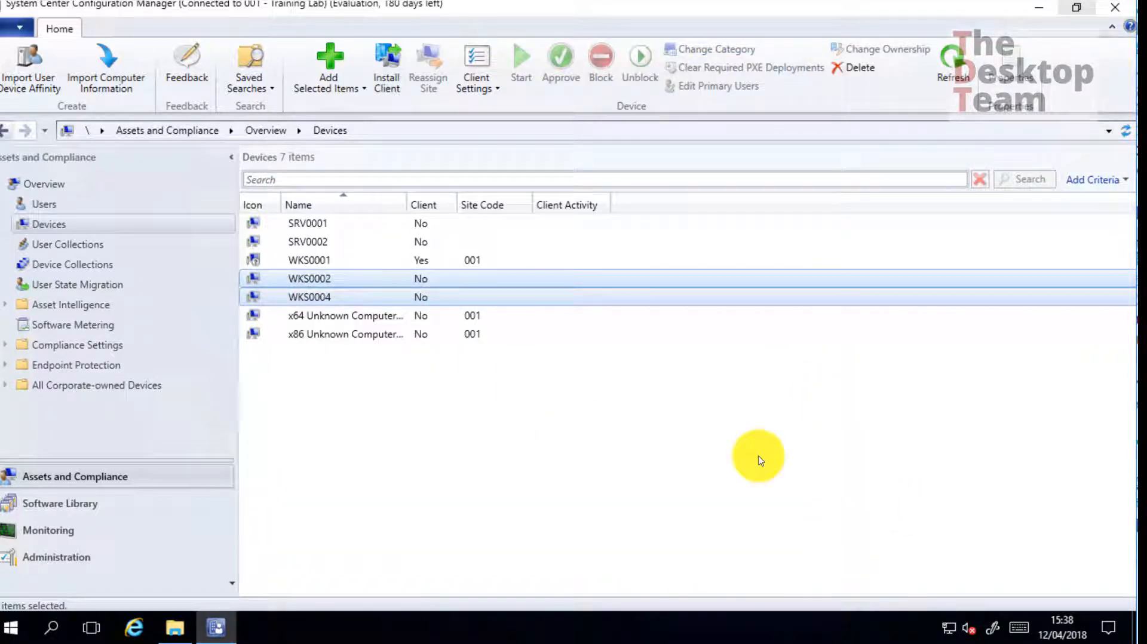
Step: Open the properties of WKS0001 and examine the full Agent Name and Agent Time (UTC) values in its discovery data
{"action": "left_click", "coordinate": [329, 262]}
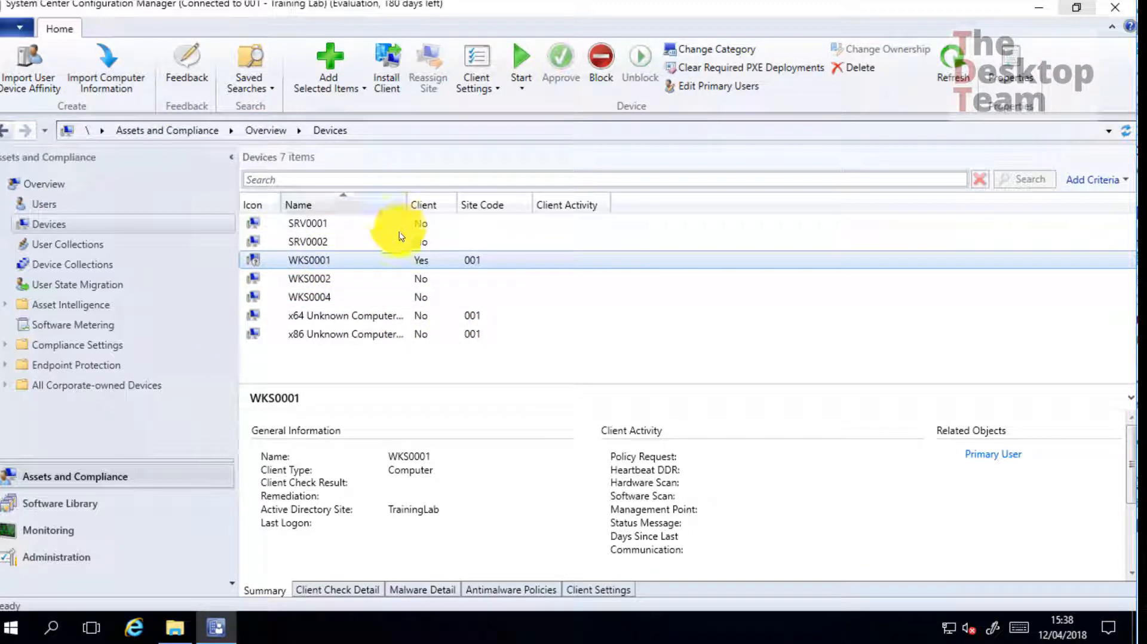
{"action": "right_click", "coordinate": [397, 260]}
{"action": "left_click", "coordinate": [465, 559]}
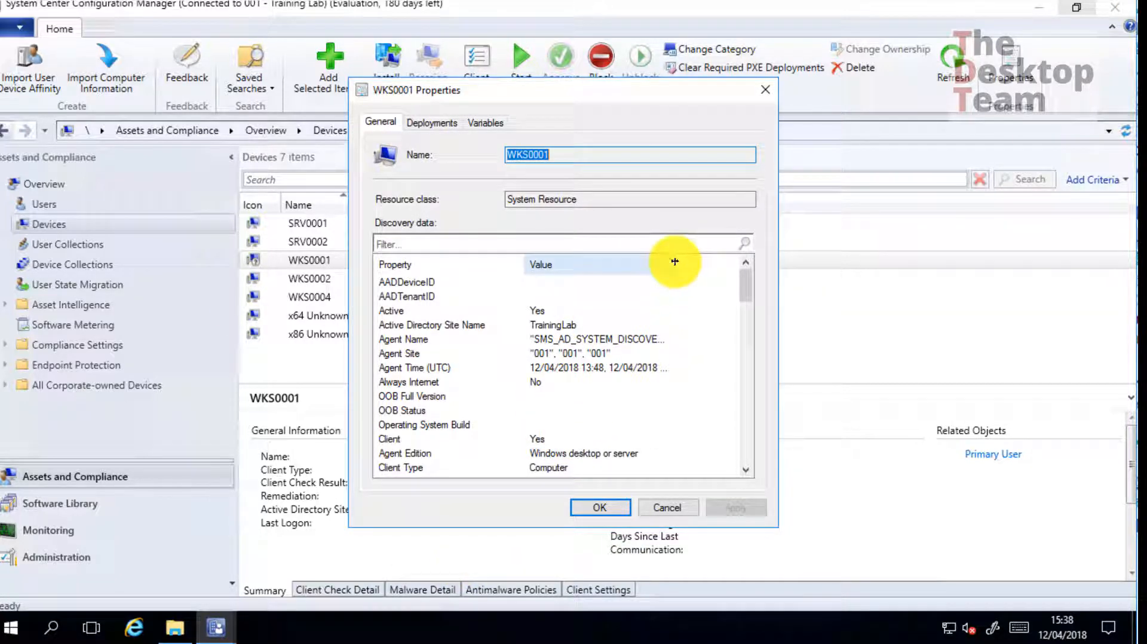
{"action": "left_click", "coordinate": [411, 339]}
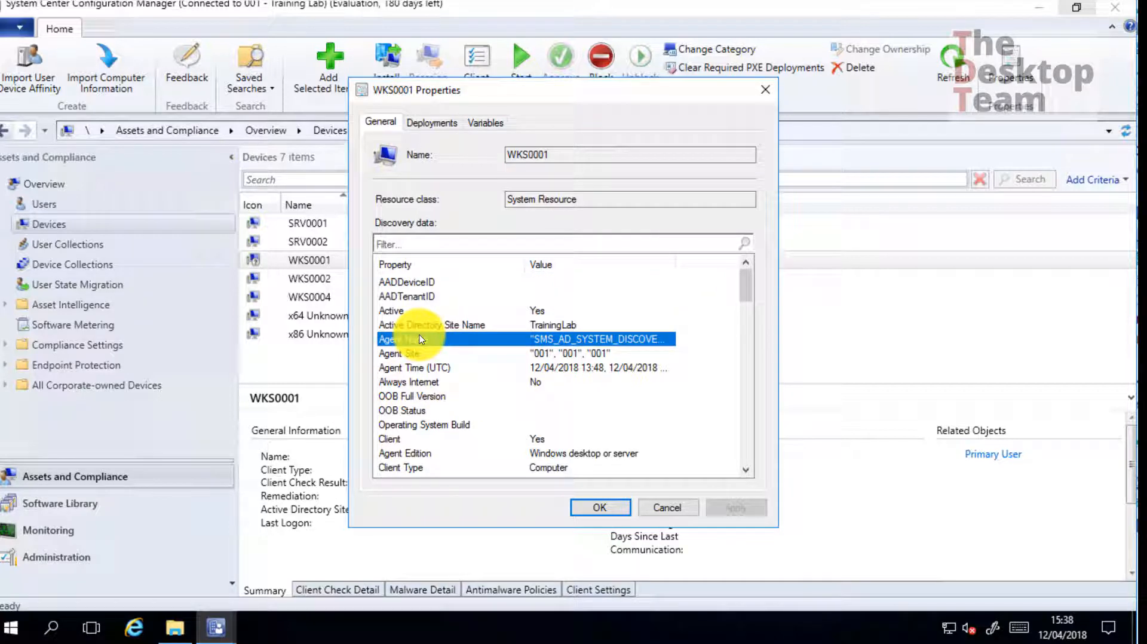
{"action": "double_click", "coordinate": [676, 264]}
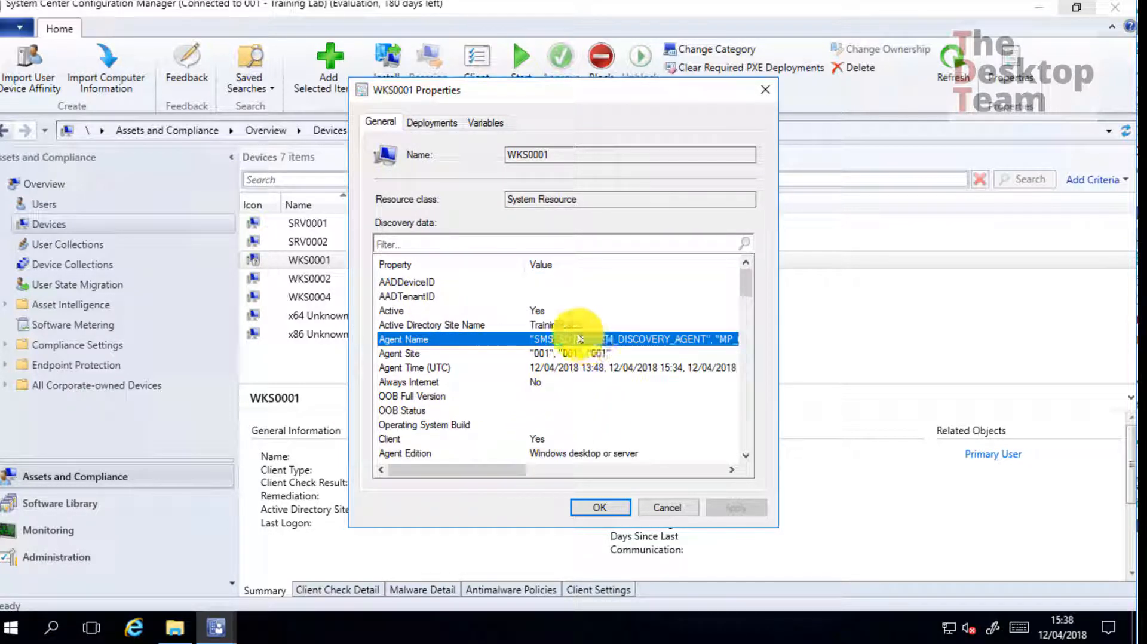
{"action": "left_click_drag", "start_coordinate": [472, 476], "coordinate": [556, 465]}
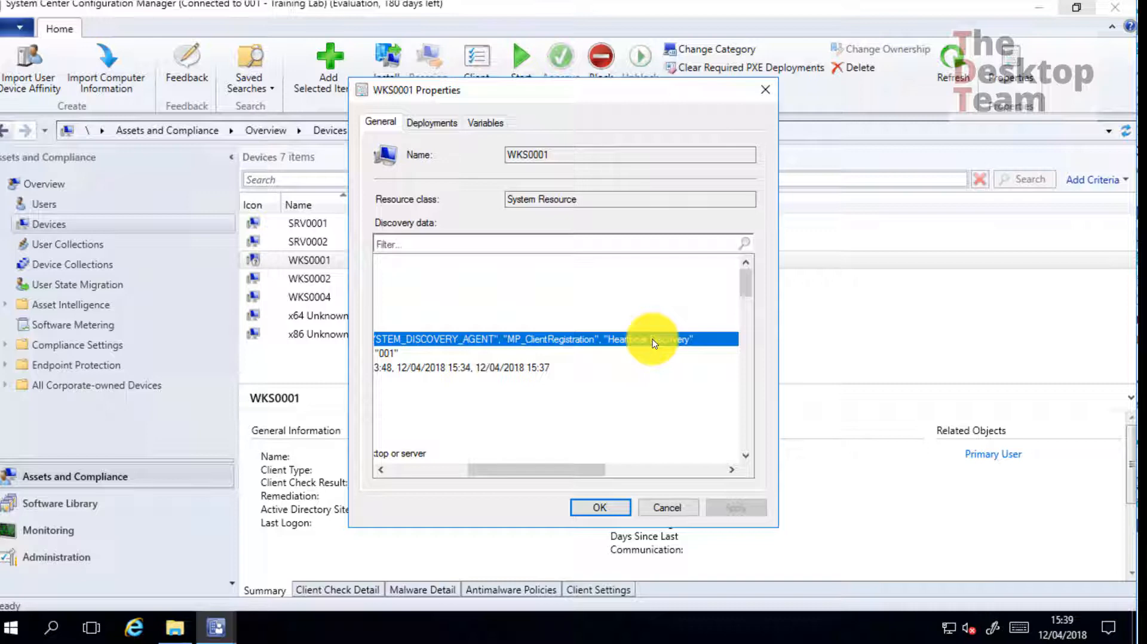
{"action": "left_click_drag", "start_coordinate": [513, 478], "coordinate": [459, 475]}
{"action": "left_click", "coordinate": [622, 368]}
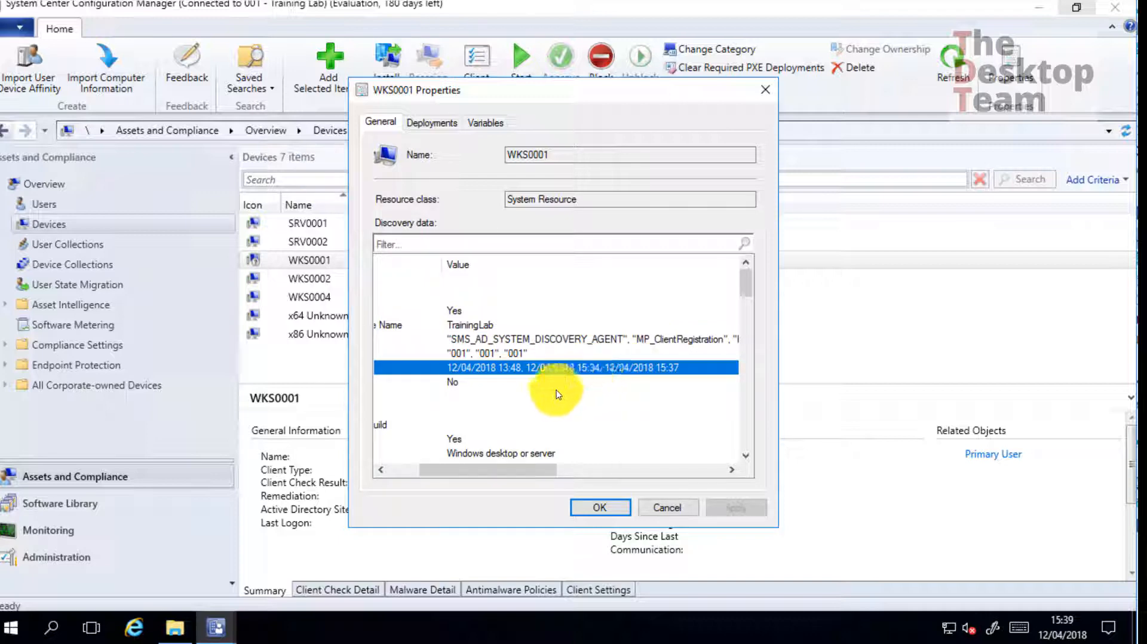
{"action": "left_click_drag", "start_coordinate": [542, 475], "coordinate": [469, 459]}
Step: Check the Client Version and the neighbouring properties in the discovery data of WKS0001
{"action": "scroll", "coordinate": [493, 395], "scroll_direction": "down", "scroll_amount": 2}
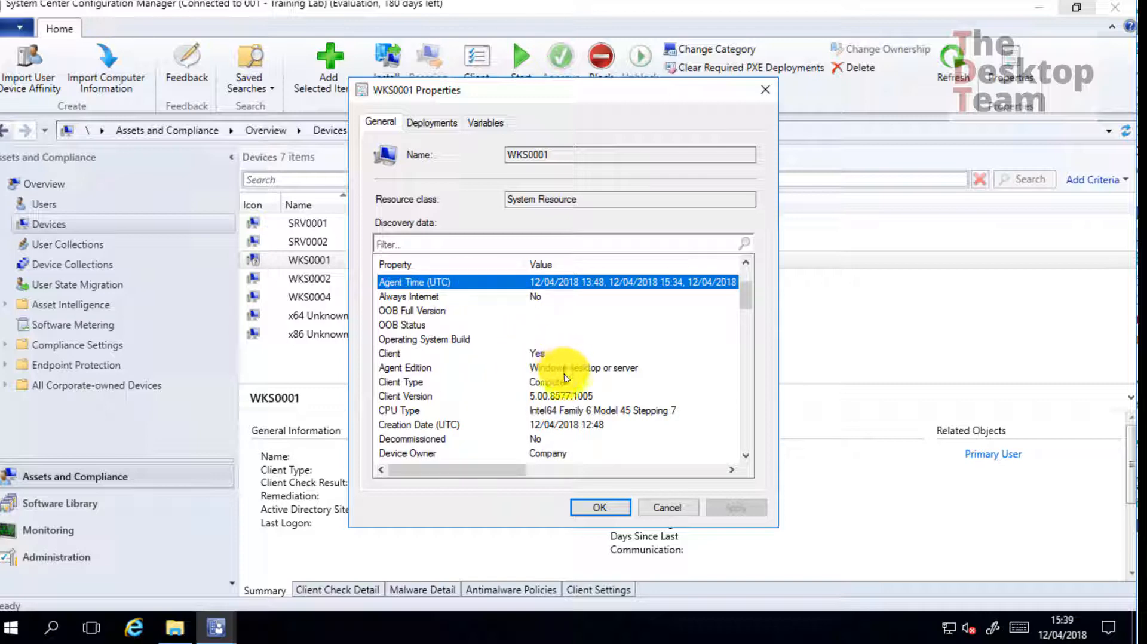
{"action": "left_click", "coordinate": [400, 396]}
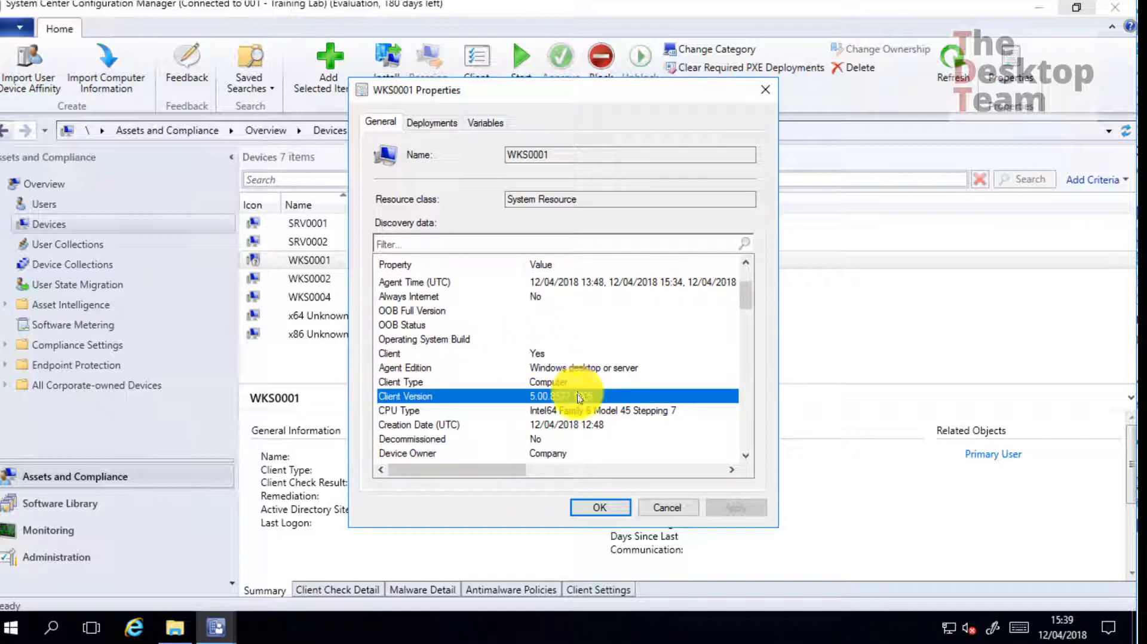
{"action": "scroll", "coordinate": [579, 398], "scroll_direction": "down", "scroll_amount": 1}
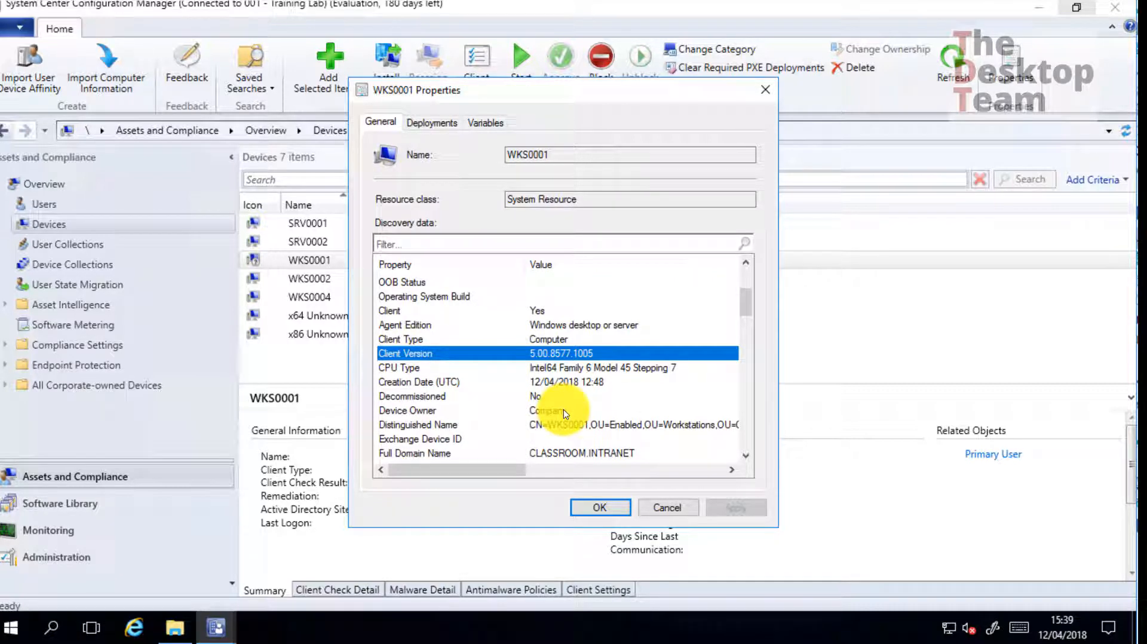
{"action": "scroll", "coordinate": [564, 410], "scroll_direction": "down", "scroll_amount": 2}
Step: Filter the discovery data by "oper" to inspect the operating system name and version, and close the WKS0001 properties without changes
{"action": "left_click", "coordinate": [525, 244]}
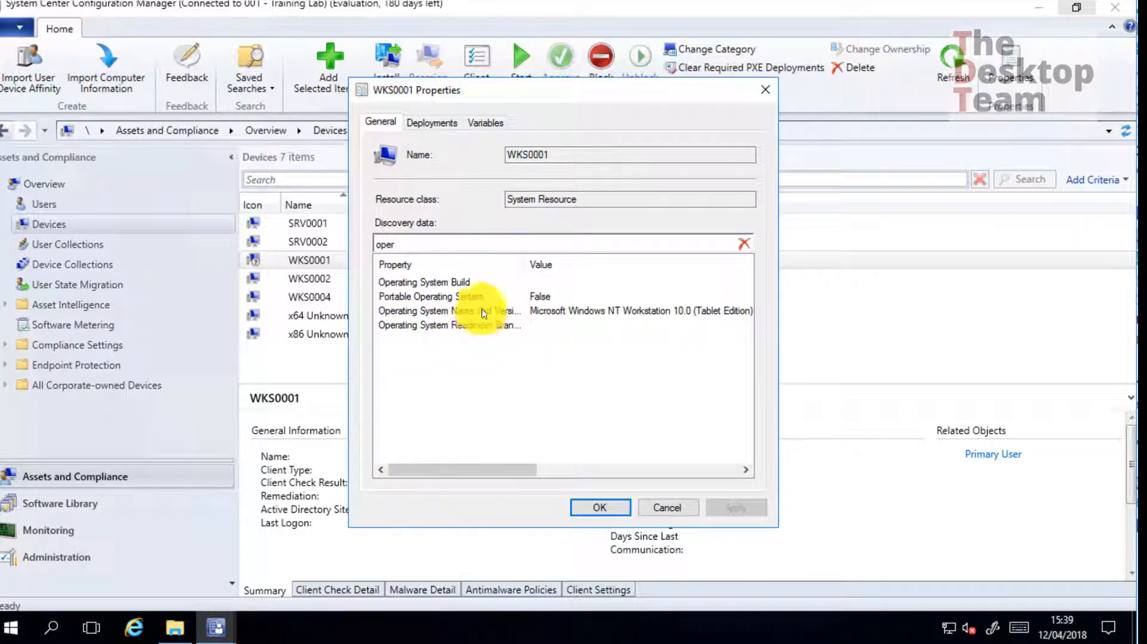
{"action": "left_click", "coordinate": [687, 312]}
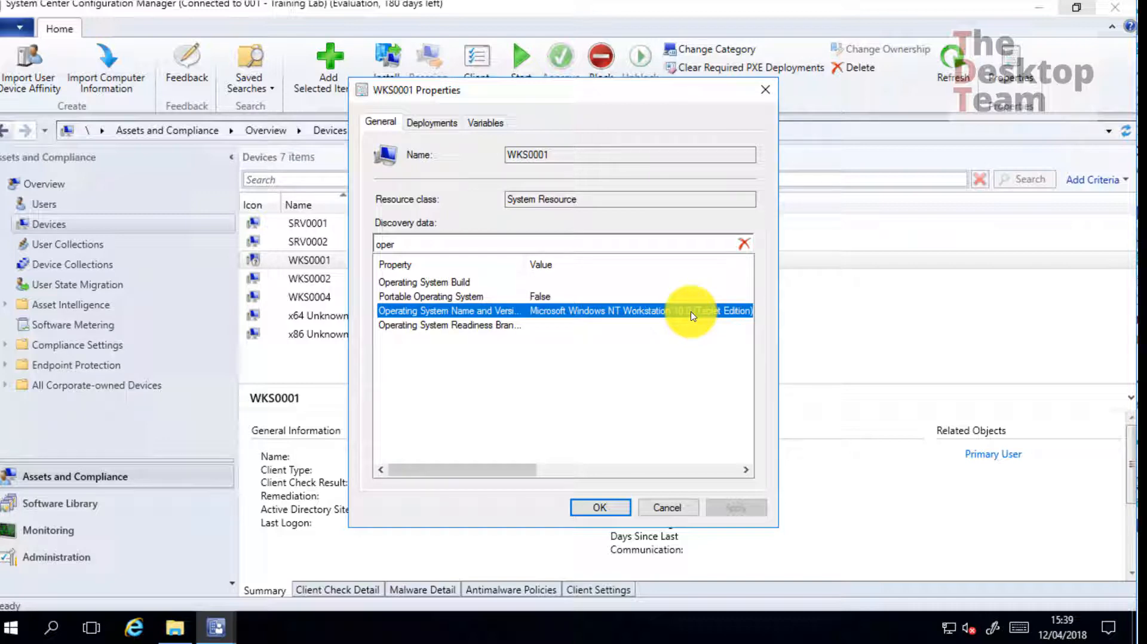
{"action": "left_click", "coordinate": [668, 508]}
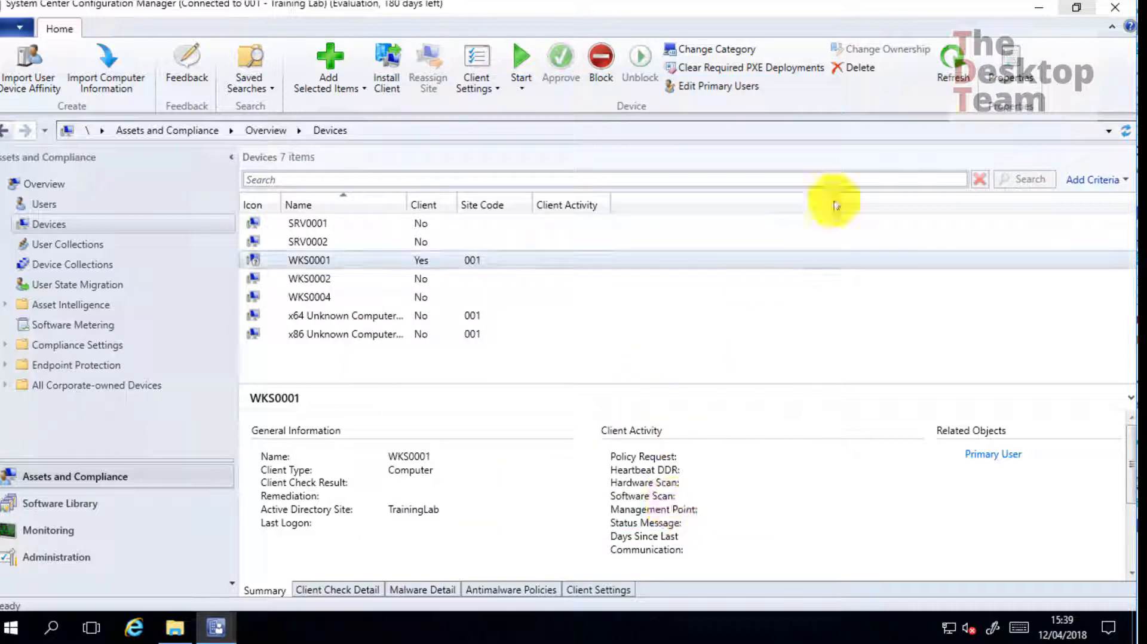
Step: Refresh the Devices list to check the status of WKS0001 and open Resource Explorer for that device
{"action": "left_click", "coordinate": [1127, 131]}
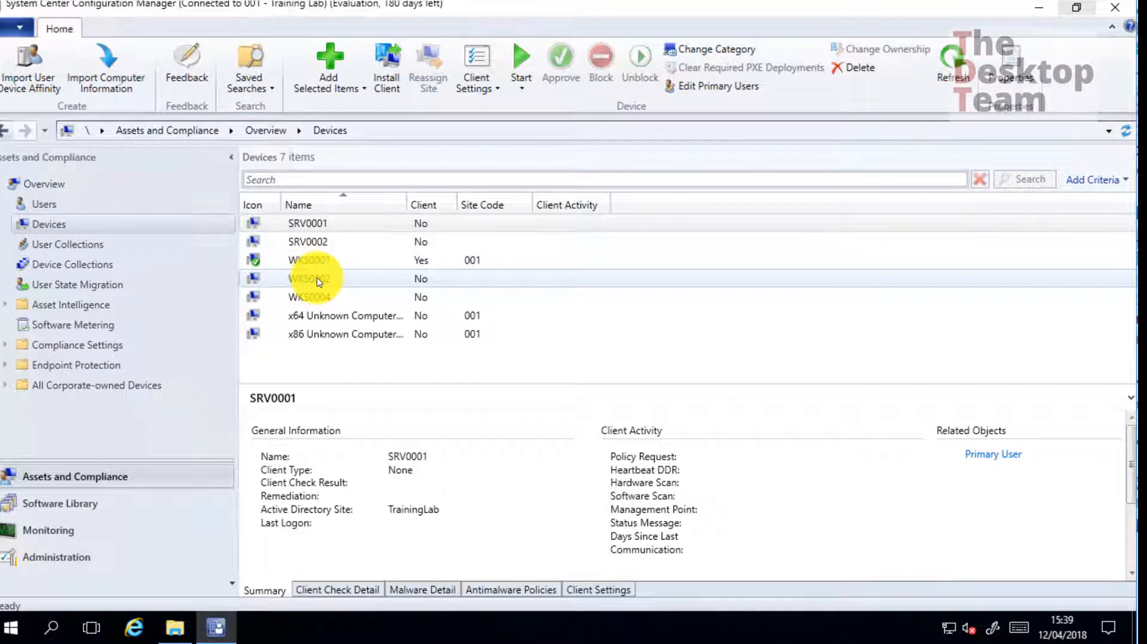
{"action": "left_click", "coordinate": [258, 261]}
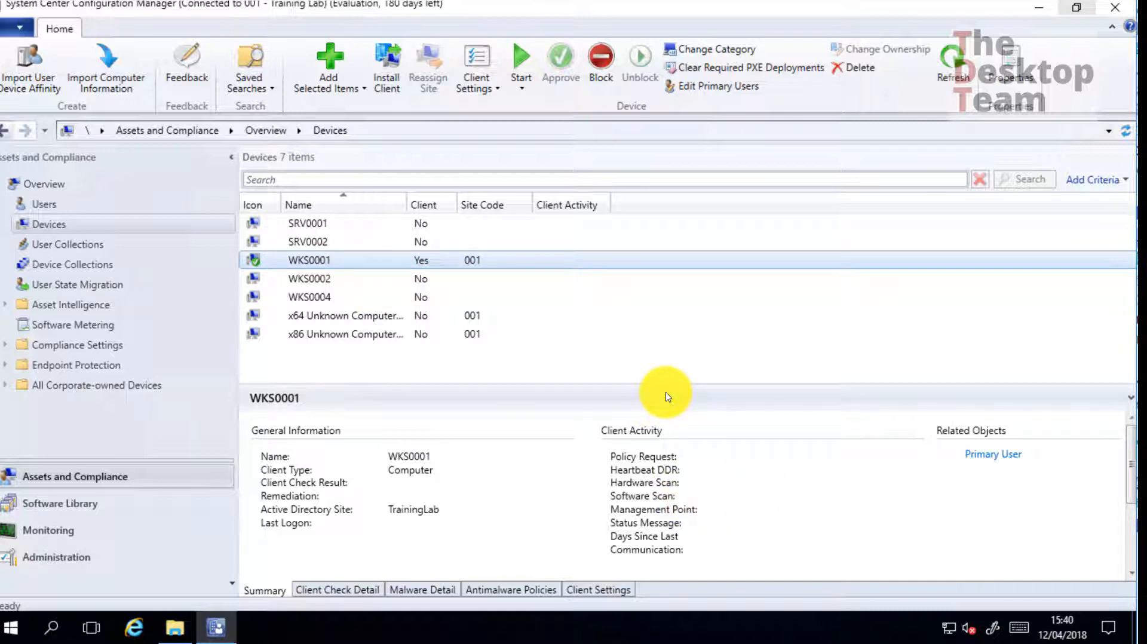
{"action": "left_click", "coordinate": [500, 89]}
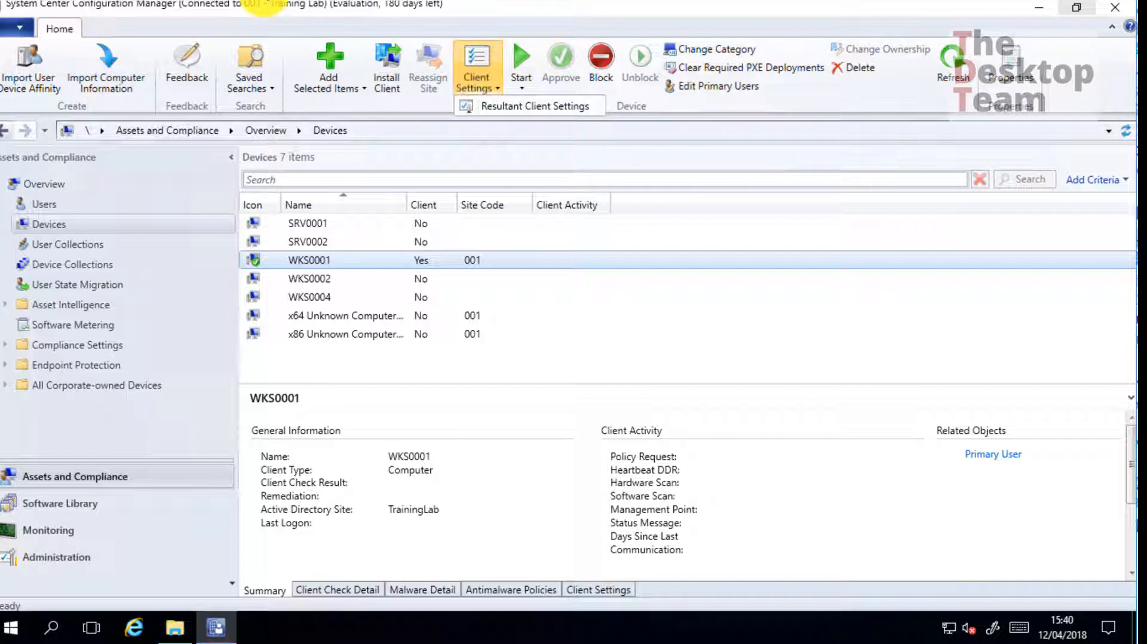
{"action": "left_click", "coordinate": [528, 89]}
{"action": "left_click", "coordinate": [541, 103]}
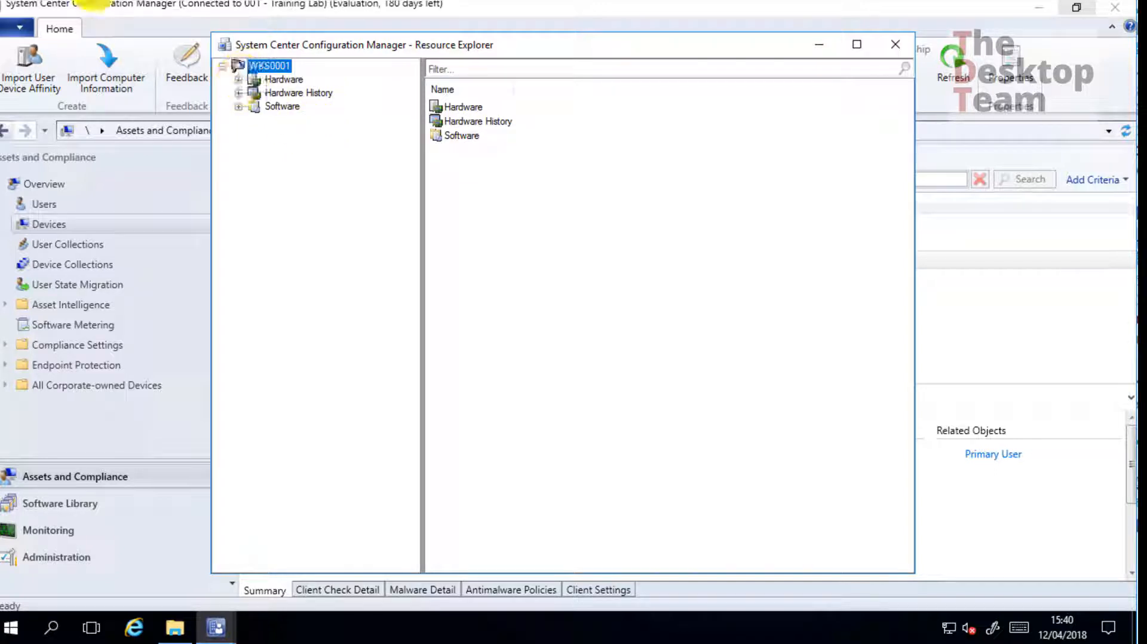
Step: Inspect the software File Details and the Hardware inventory of WKS0001, and close Resource Explorer
{"action": "left_click", "coordinate": [238, 107]}
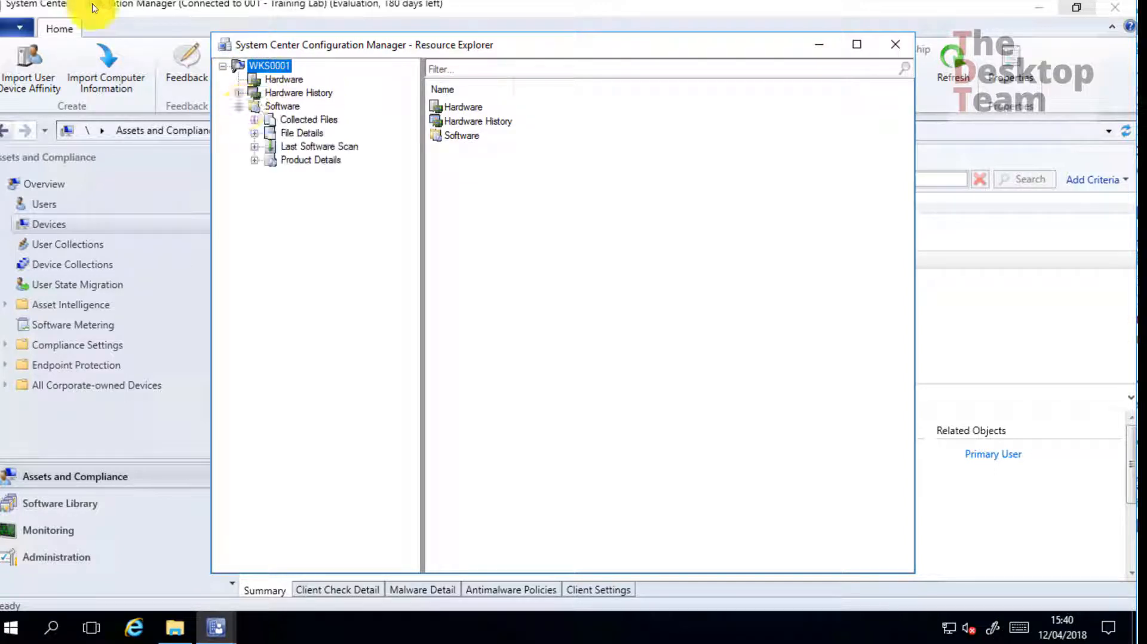
{"action": "left_click", "coordinate": [285, 134]}
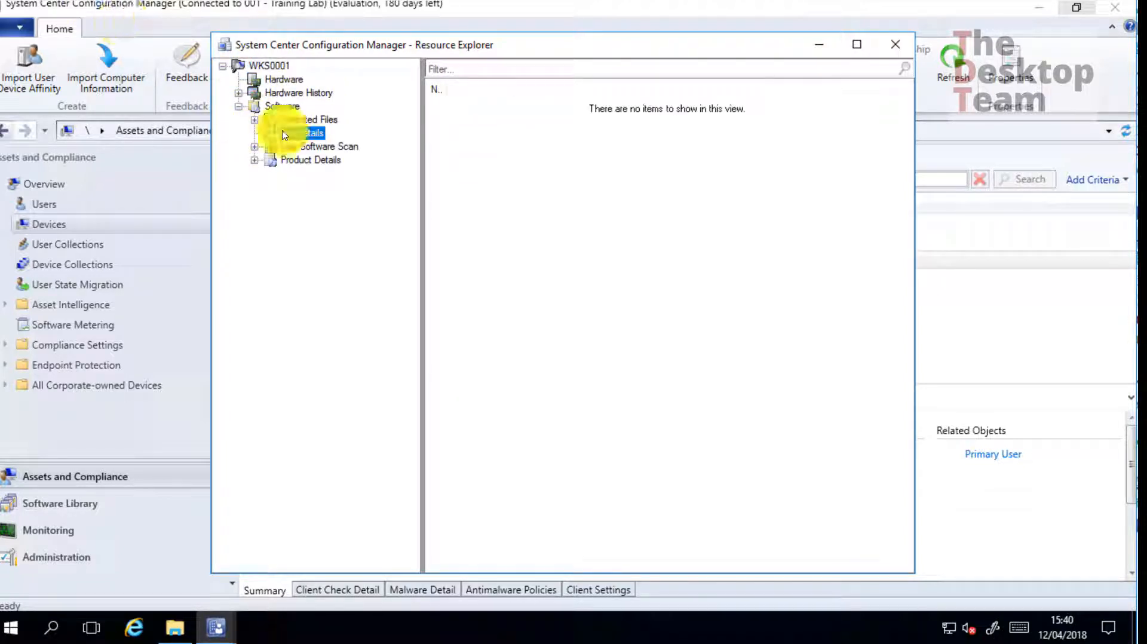
{"action": "left_click", "coordinate": [282, 79]}
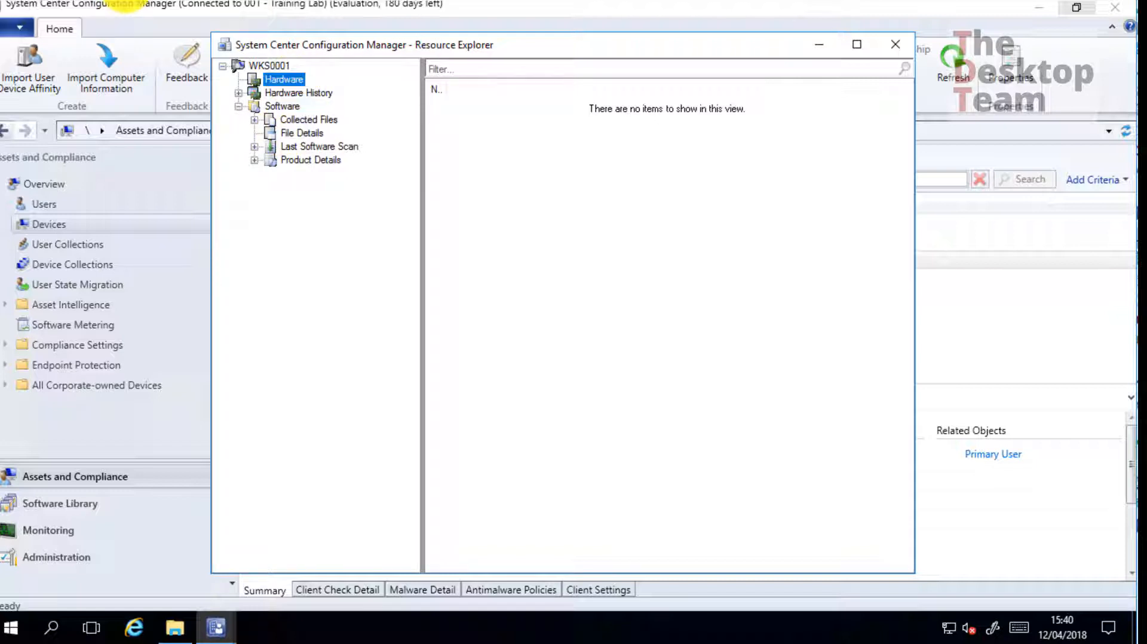
{"action": "left_click", "coordinate": [896, 44]}
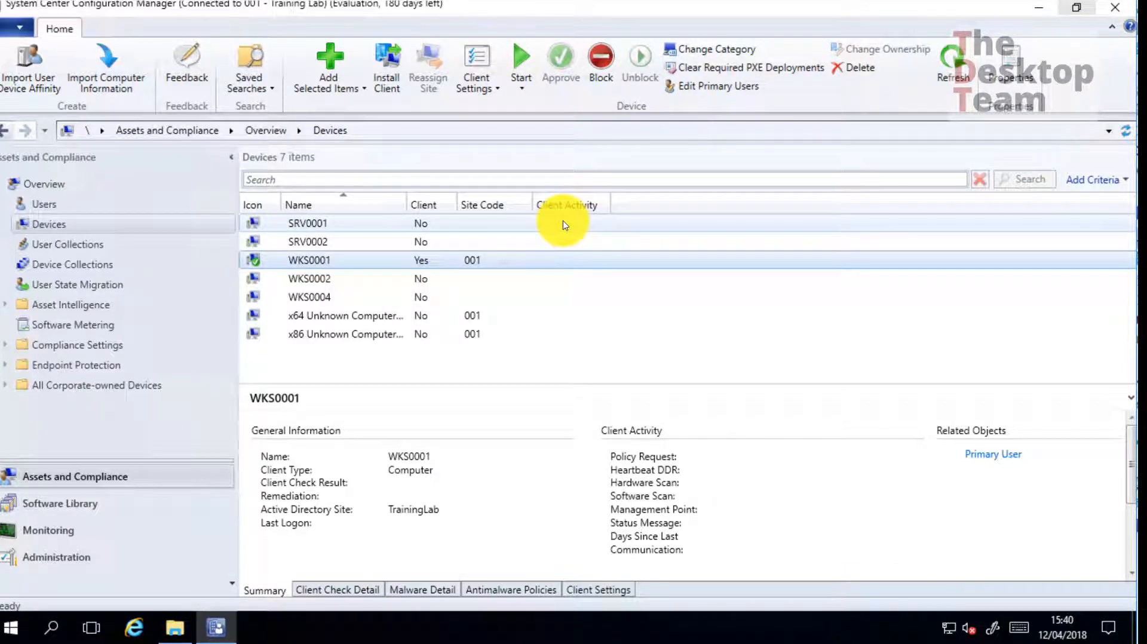
{"action": "left_click", "coordinate": [521, 71]}
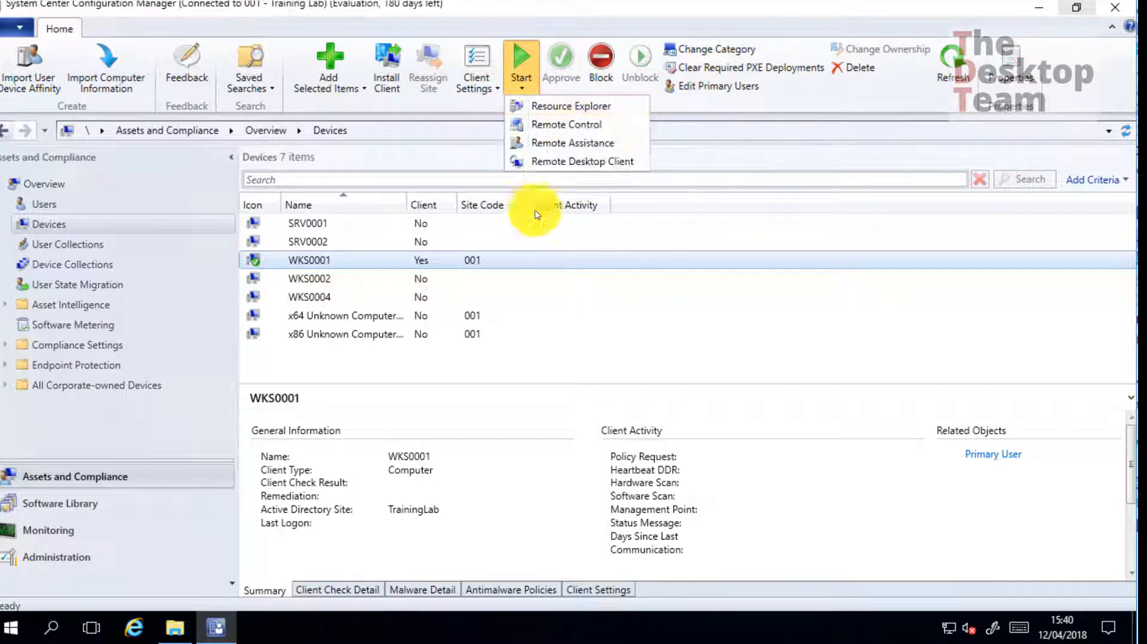
{"action": "left_click", "coordinate": [434, 260]}
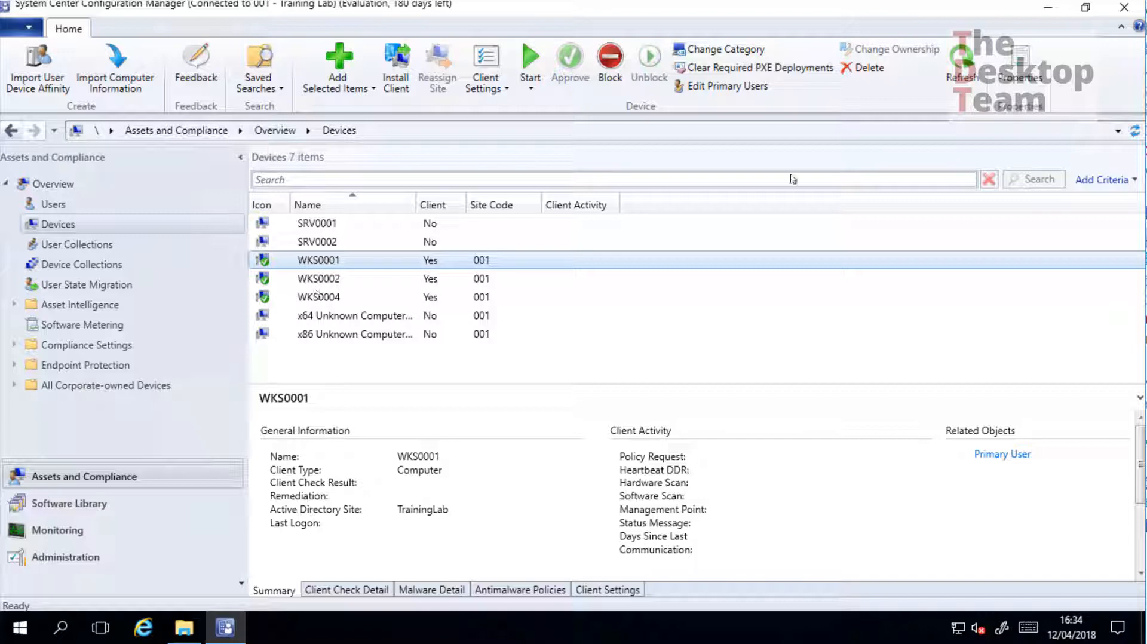
Step: Refresh the Devices list, check the client activity of WKS0001, and briefly open and close its Resource Explorer
{"action": "left_click", "coordinate": [1135, 131]}
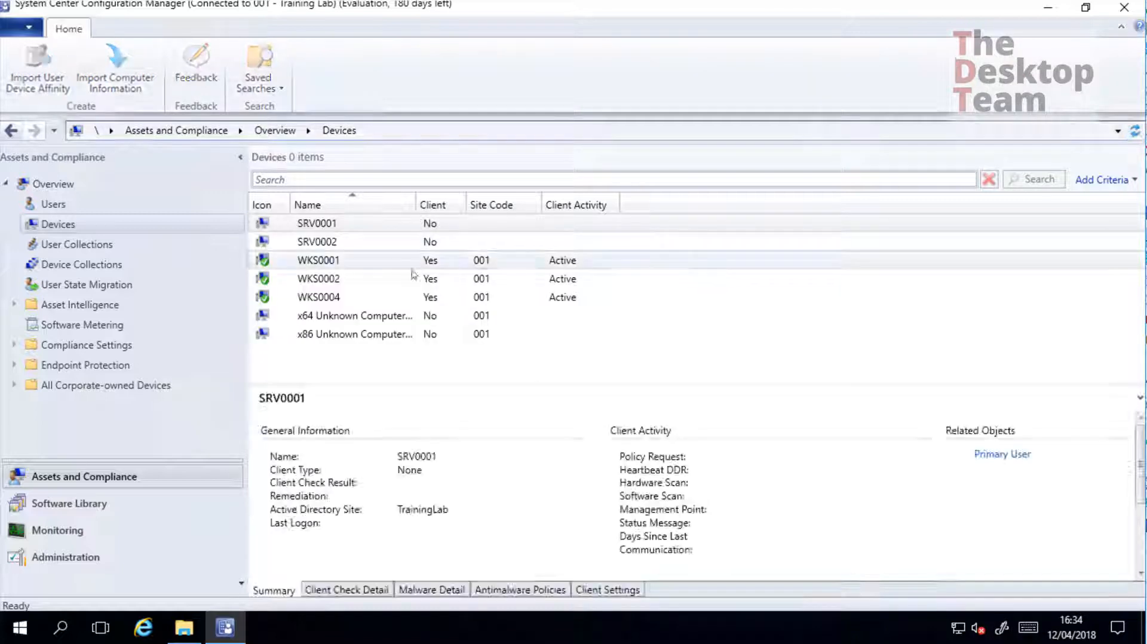
{"action": "left_click", "coordinate": [329, 266]}
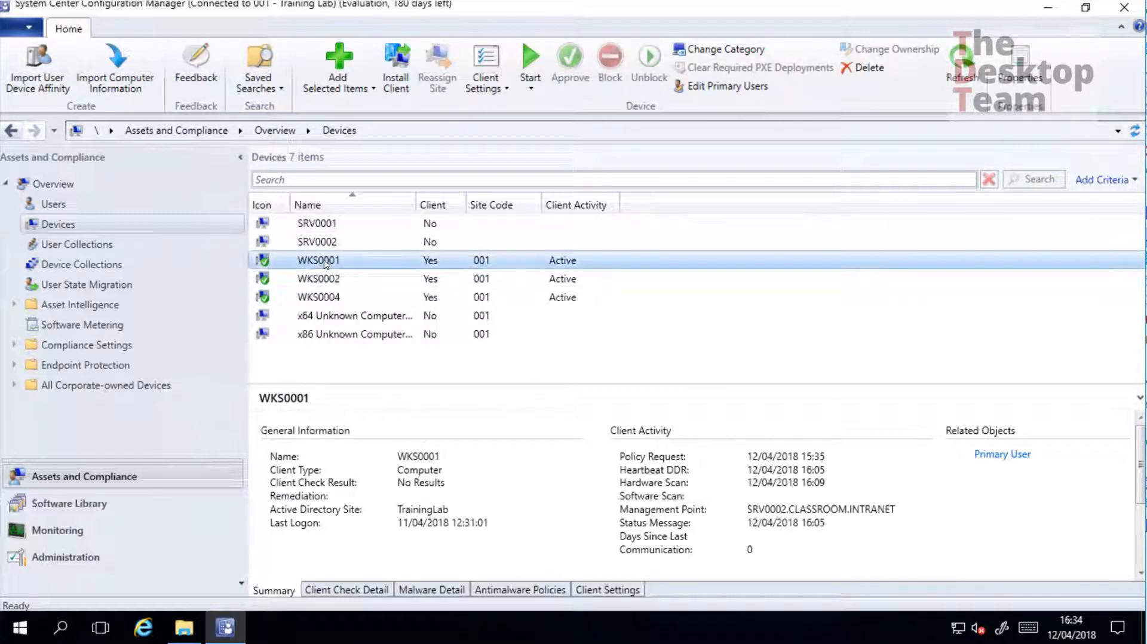
{"action": "left_click", "coordinate": [531, 90]}
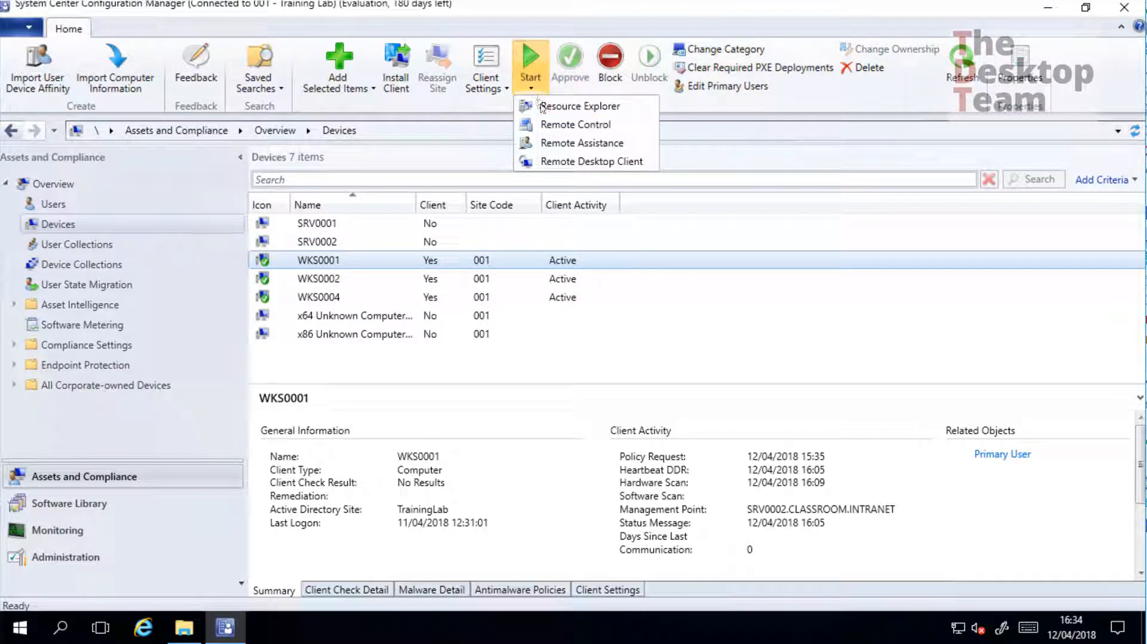
{"action": "left_click", "coordinate": [541, 102]}
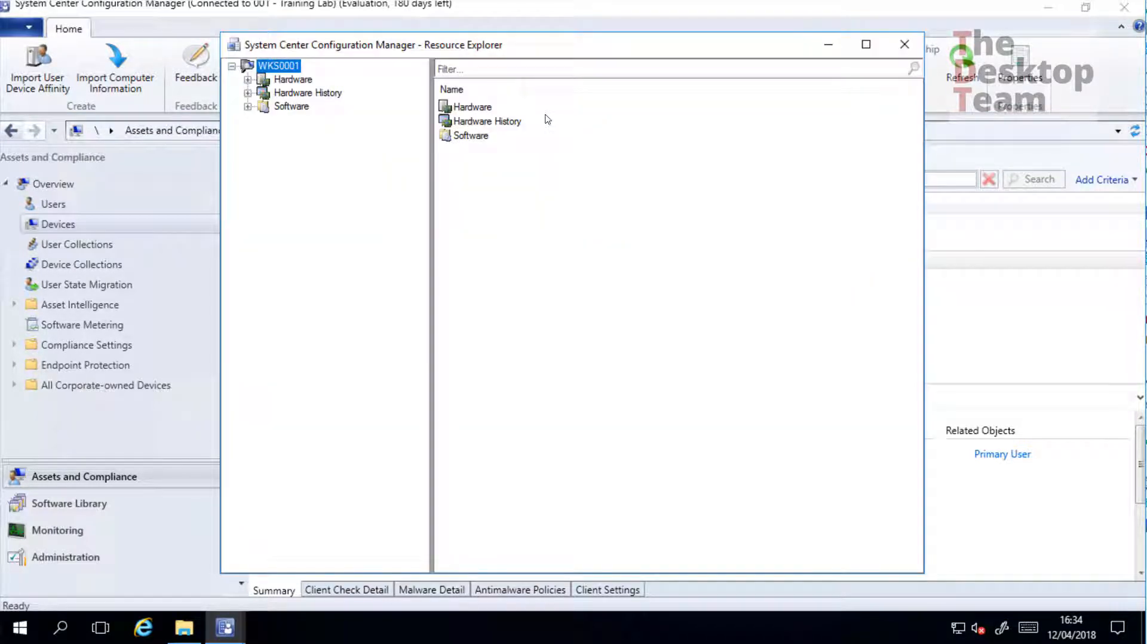
{"action": "left_click", "coordinate": [905, 45]}
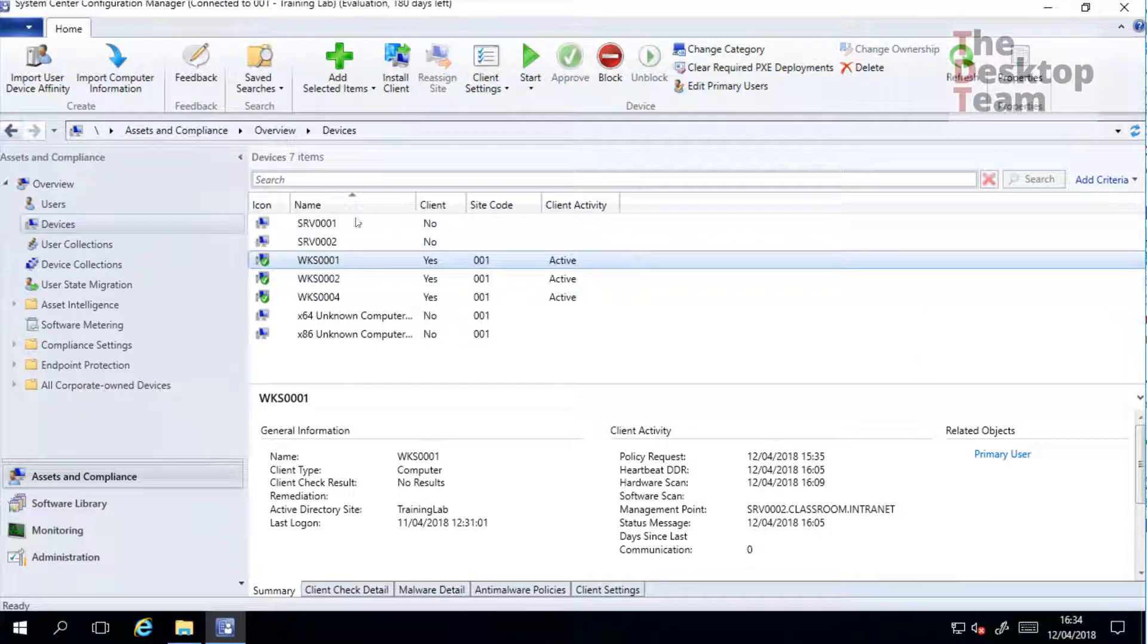
Step: Reopen Resource Explorer for WKS0001 and look through the list of Hardware inventory categories
{"action": "right_click", "coordinate": [337, 266]}
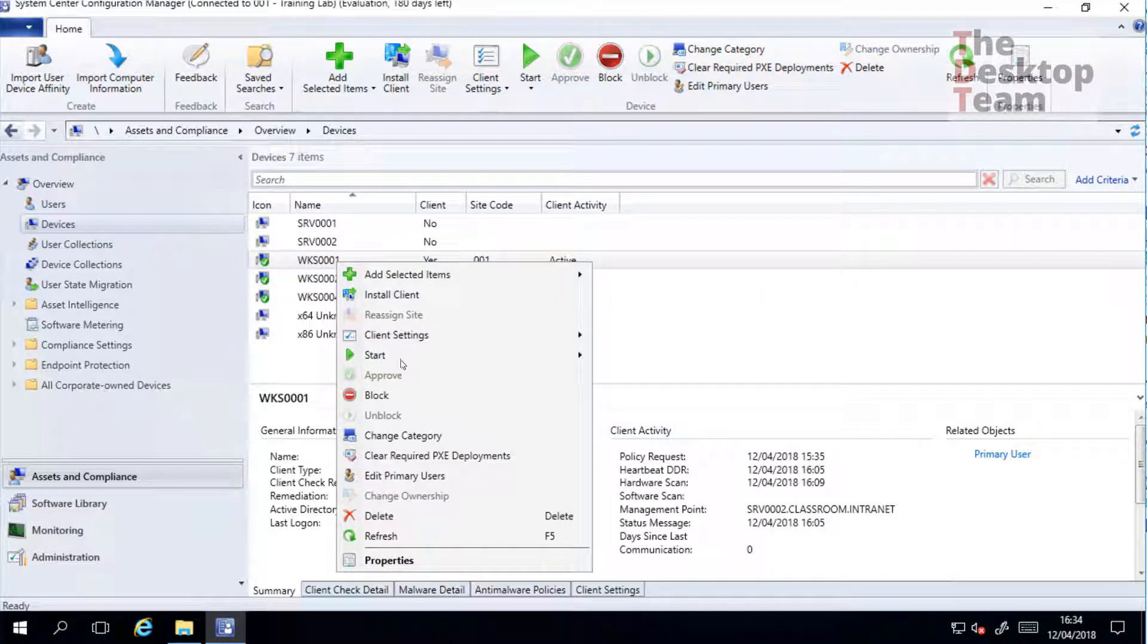
{"action": "mouse_move", "coordinate": [403, 359]}
{"action": "left_click", "coordinate": [730, 352]}
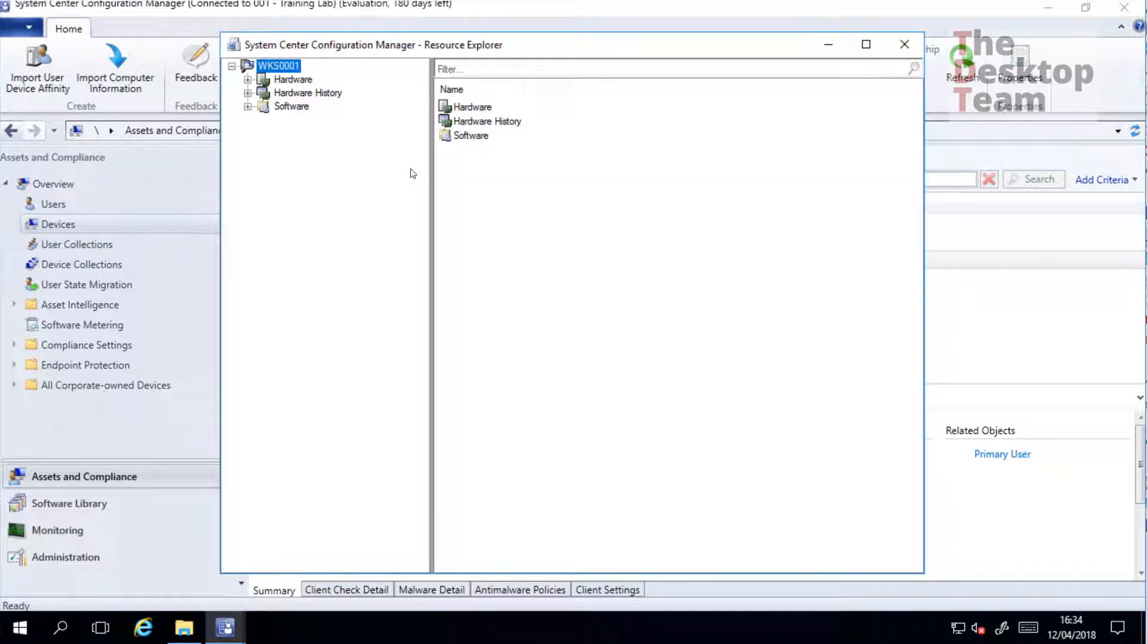
{"action": "left_click", "coordinate": [248, 80]}
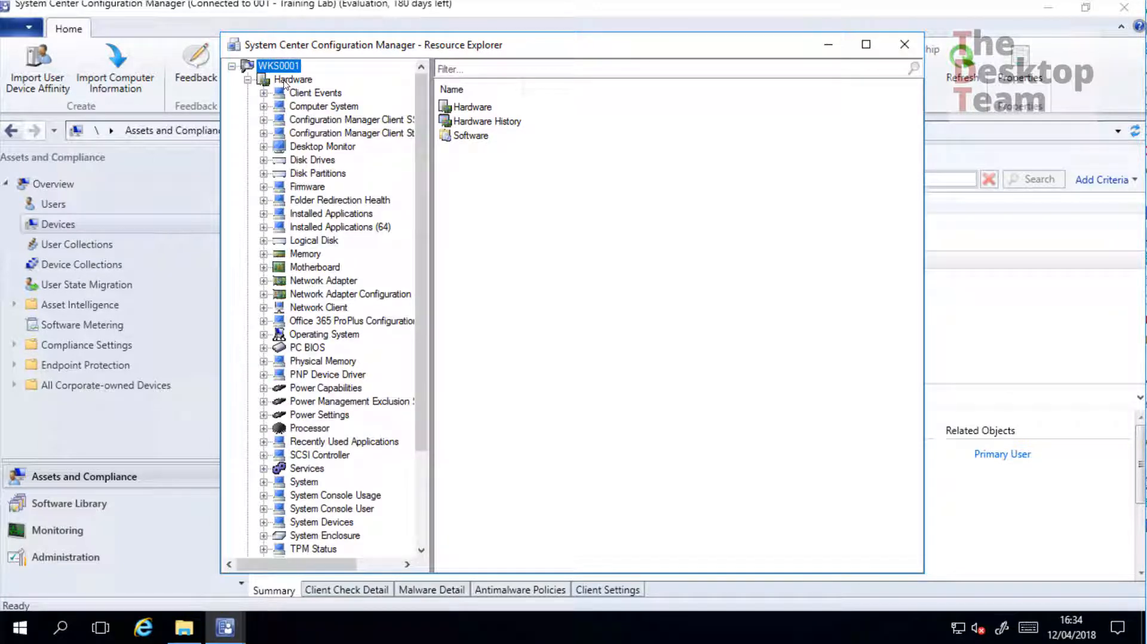
{"action": "left_click", "coordinate": [288, 84]}
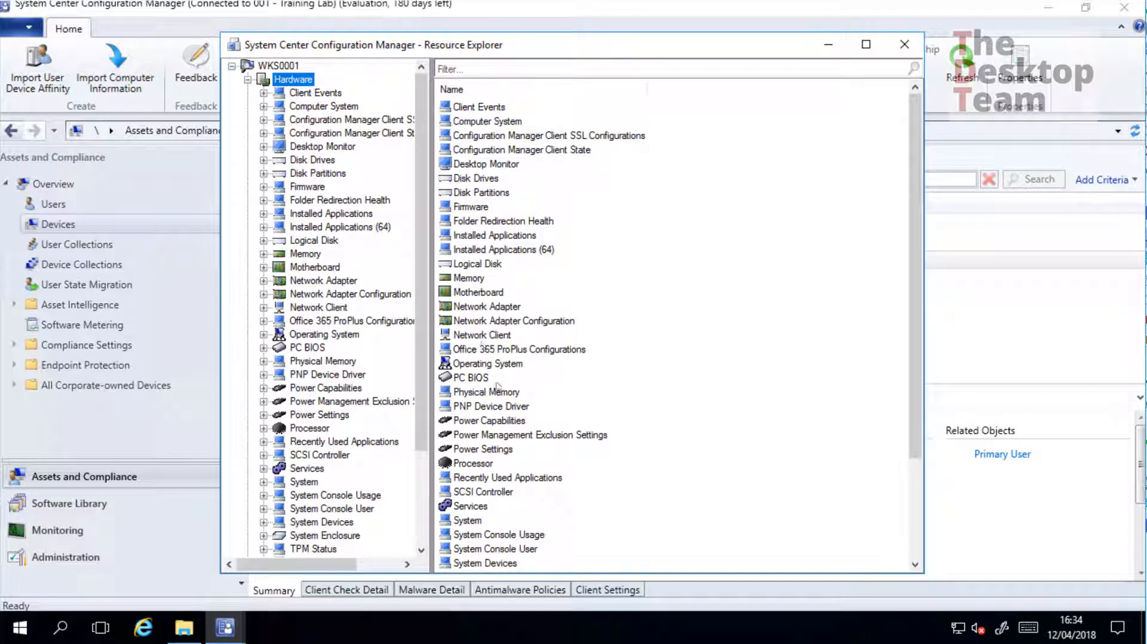
{"action": "scroll", "coordinate": [567, 366], "scroll_direction": "down", "scroll_amount": 1}
{"action": "scroll", "coordinate": [568, 365], "scroll_direction": "down", "scroll_amount": 2}
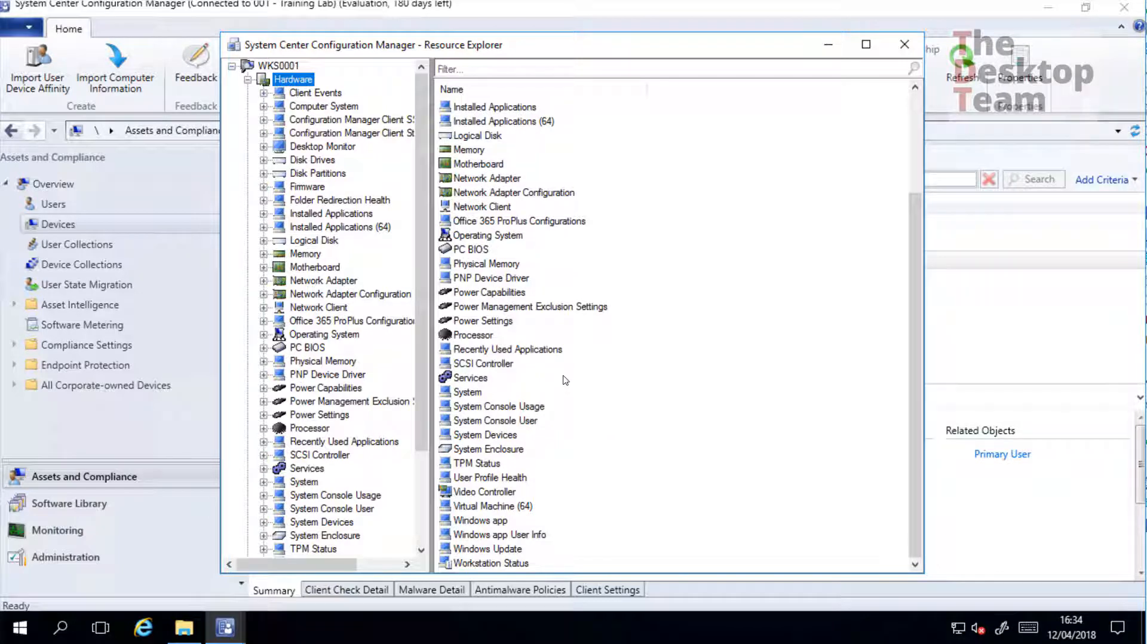
Step: Inspect the Installed Applications (standard and 64), Office 365 ProPlus Configurations, Operating System and Logical Disk inventory of WKS0001 in the maximized Resource Explorer
{"action": "left_click", "coordinate": [355, 215]}
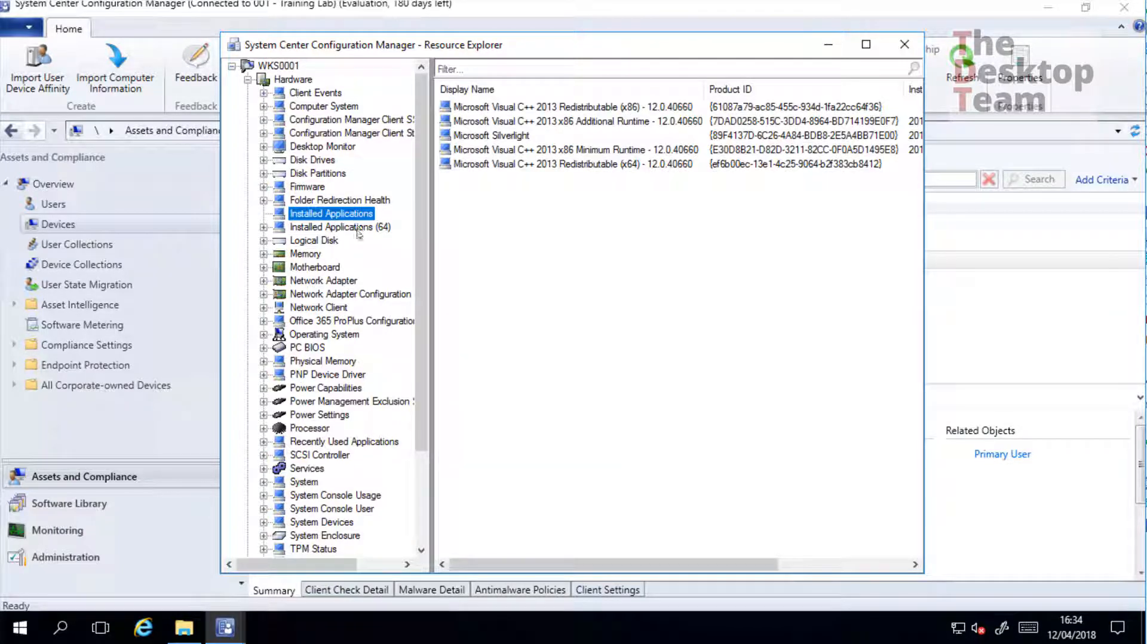
{"action": "left_click", "coordinate": [358, 228]}
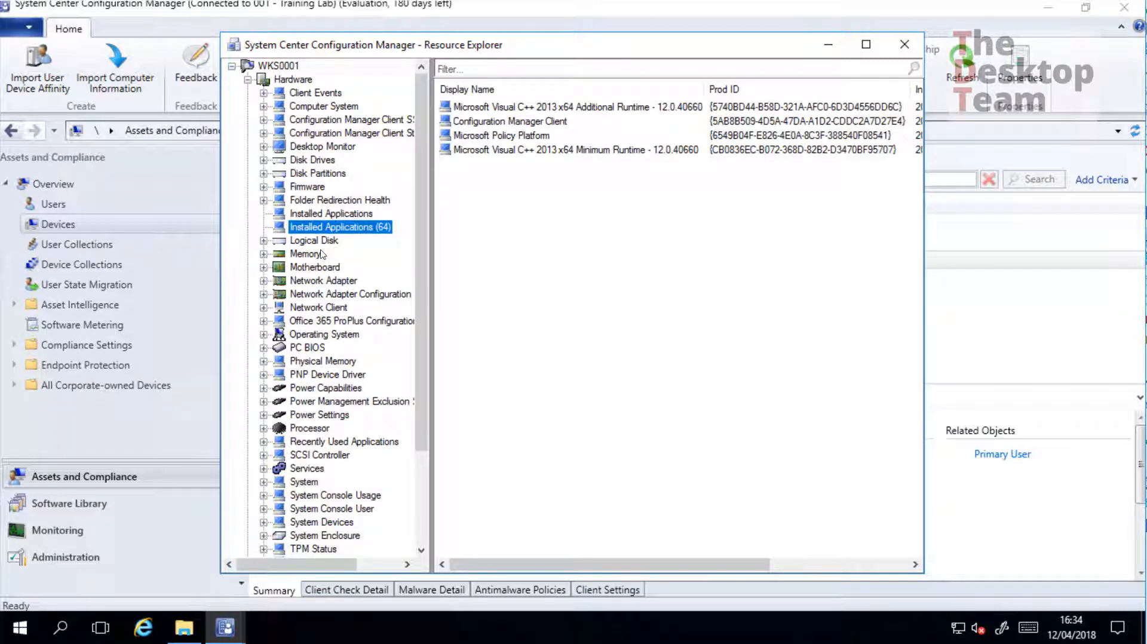
{"action": "left_click", "coordinate": [302, 322]}
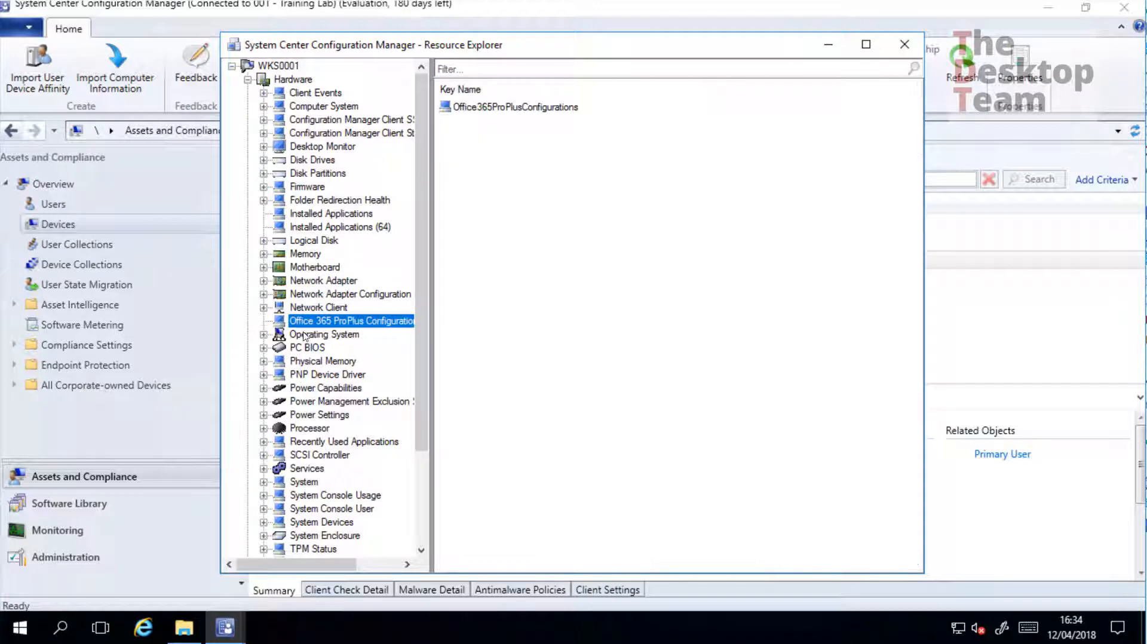
{"action": "left_click", "coordinate": [307, 335]}
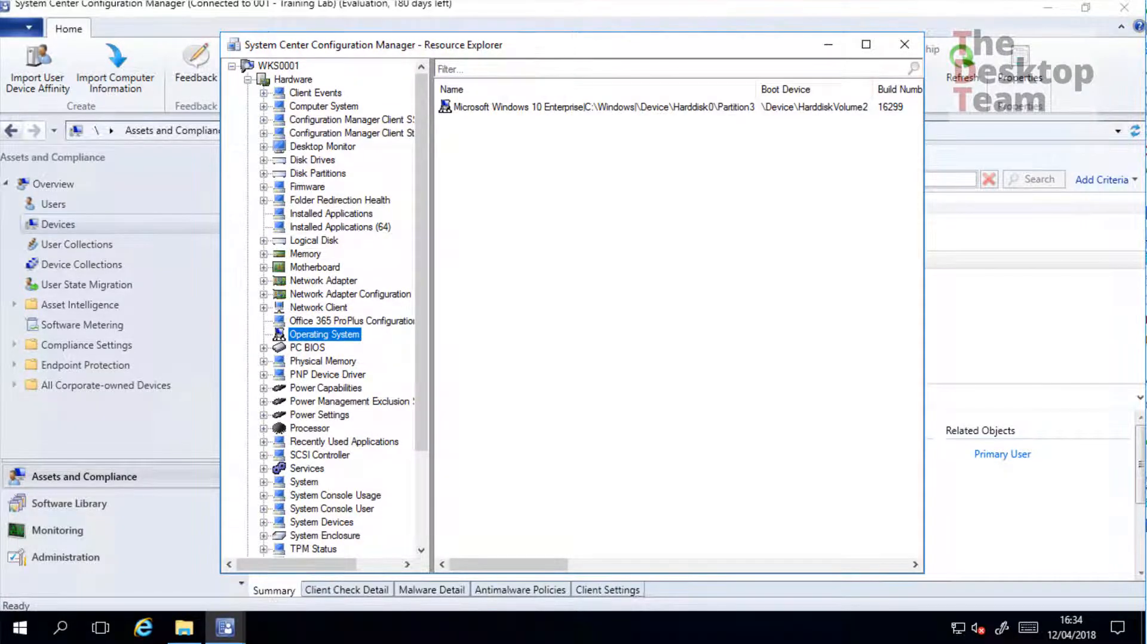
{"action": "double_click", "coordinate": [557, 47]}
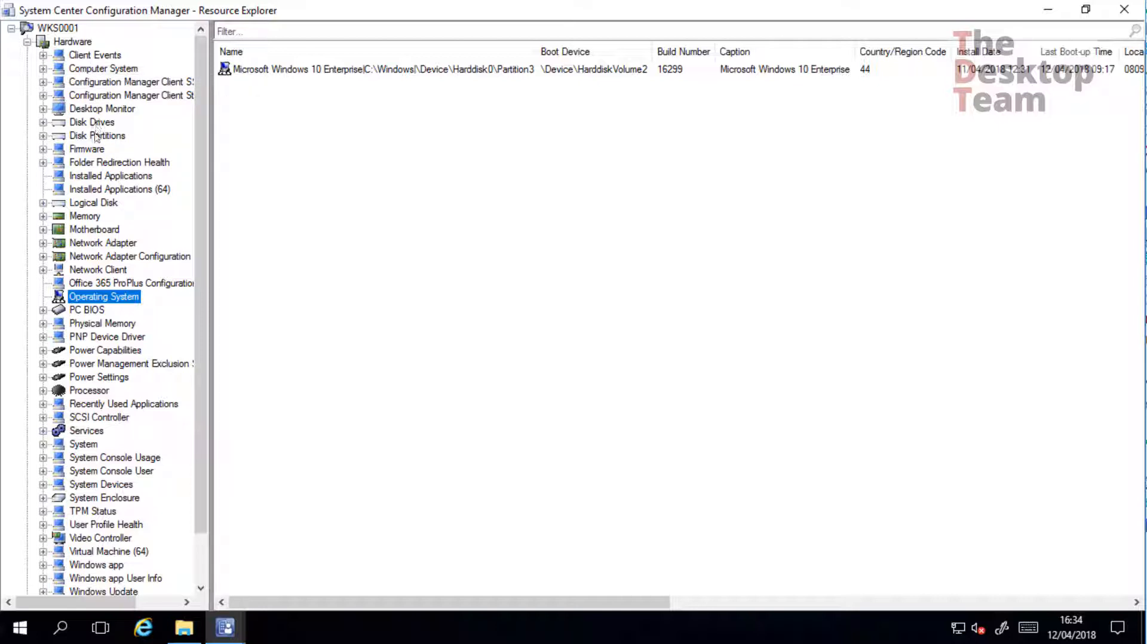
{"action": "left_click", "coordinate": [95, 202]}
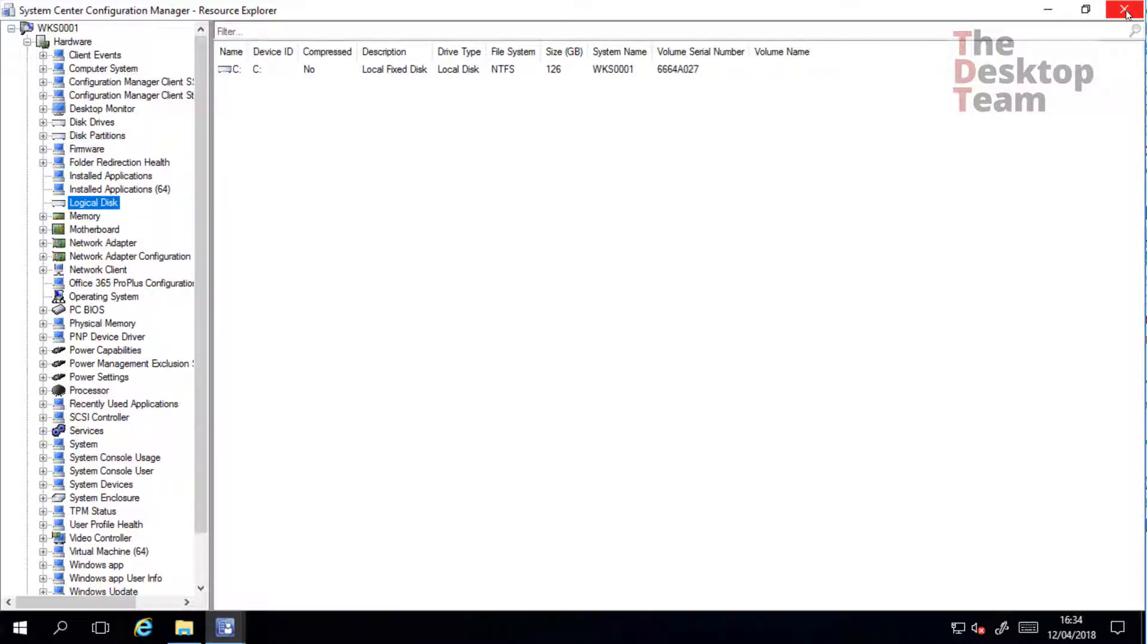
Step: Check the software File Details of WKS0001 and review the full list of its Hardware categories again
{"action": "left_click", "coordinate": [27, 42]}
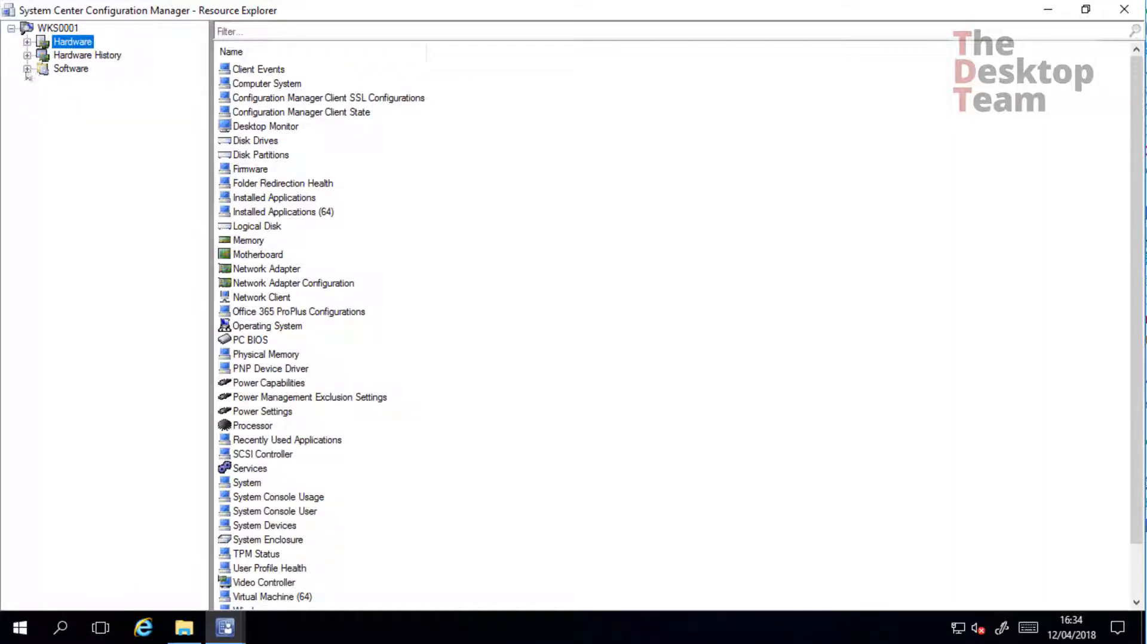
{"action": "left_click", "coordinate": [27, 69]}
{"action": "left_click", "coordinate": [88, 96]}
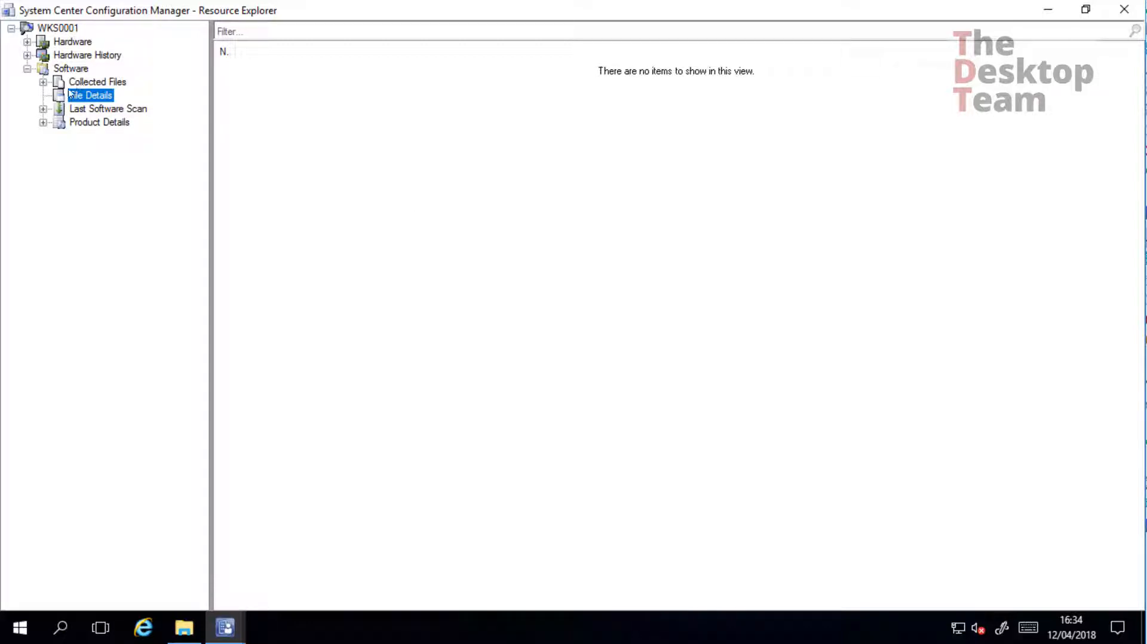
{"action": "left_click", "coordinate": [27, 69]}
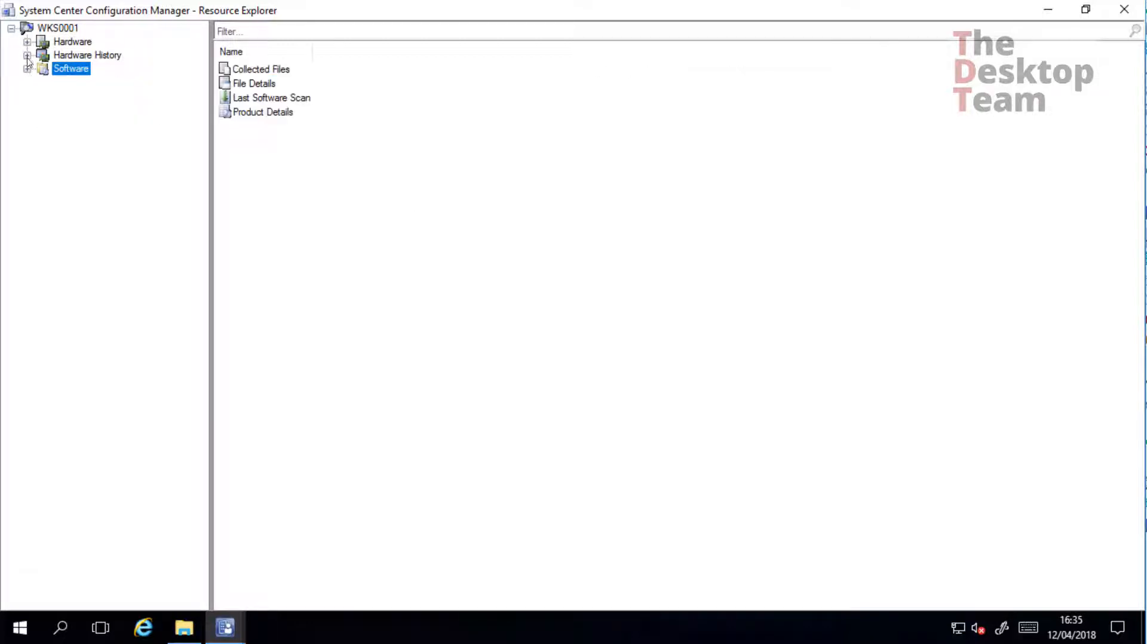
{"action": "left_click", "coordinate": [28, 43]}
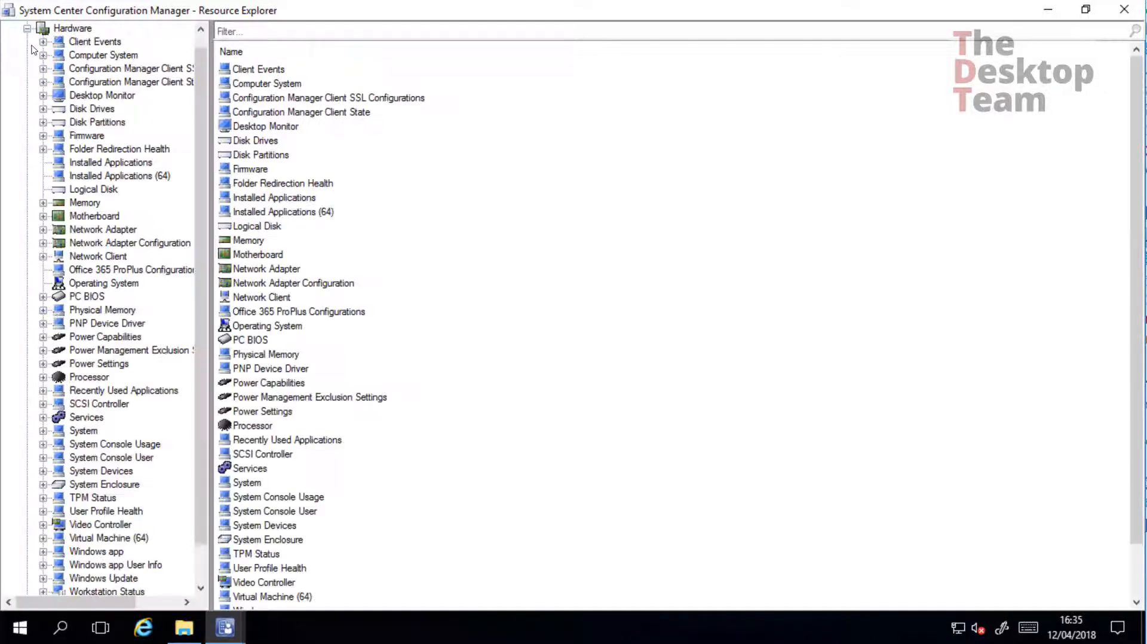
{"action": "left_click", "coordinate": [71, 29]}
{"action": "scroll", "coordinate": [402, 457], "scroll_direction": "down", "scroll_amount": 2}
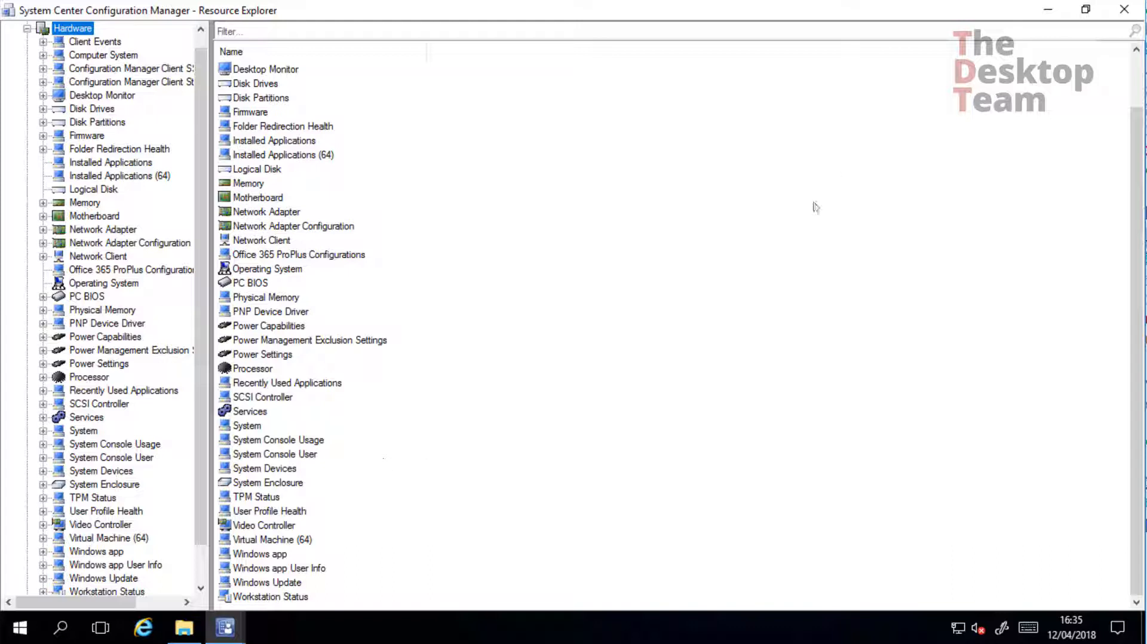
Step: Close Resource Explorer and return to the Assets and Compliance overview
{"action": "left_click", "coordinate": [1119, 11]}
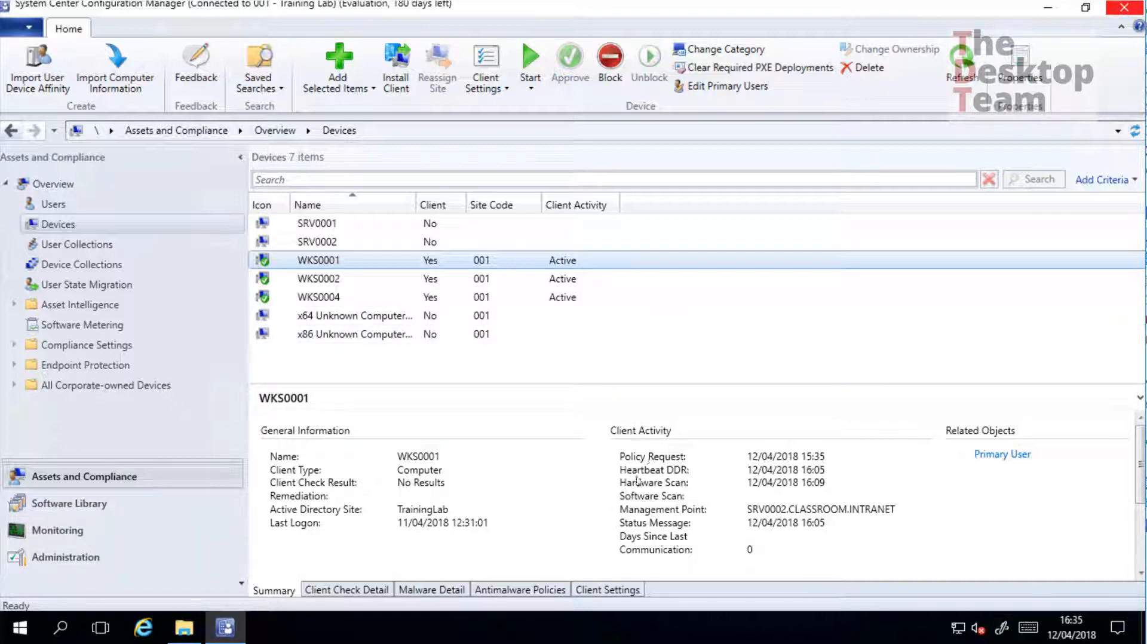
{"action": "left_click", "coordinate": [317, 180]}
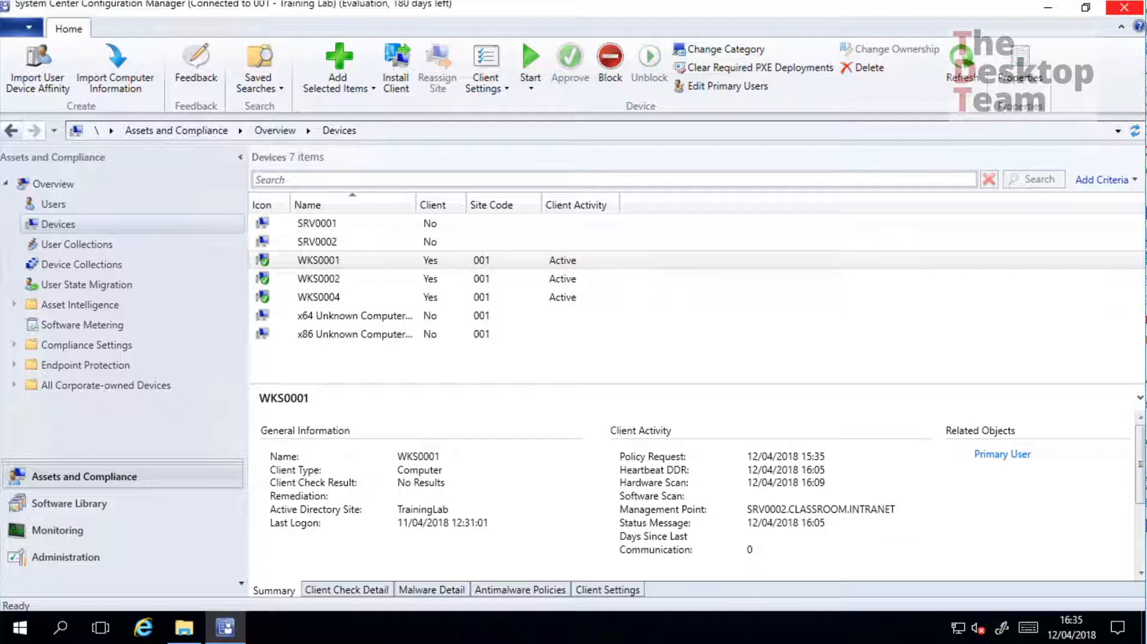
{"action": "left_click", "coordinate": [53, 183]}
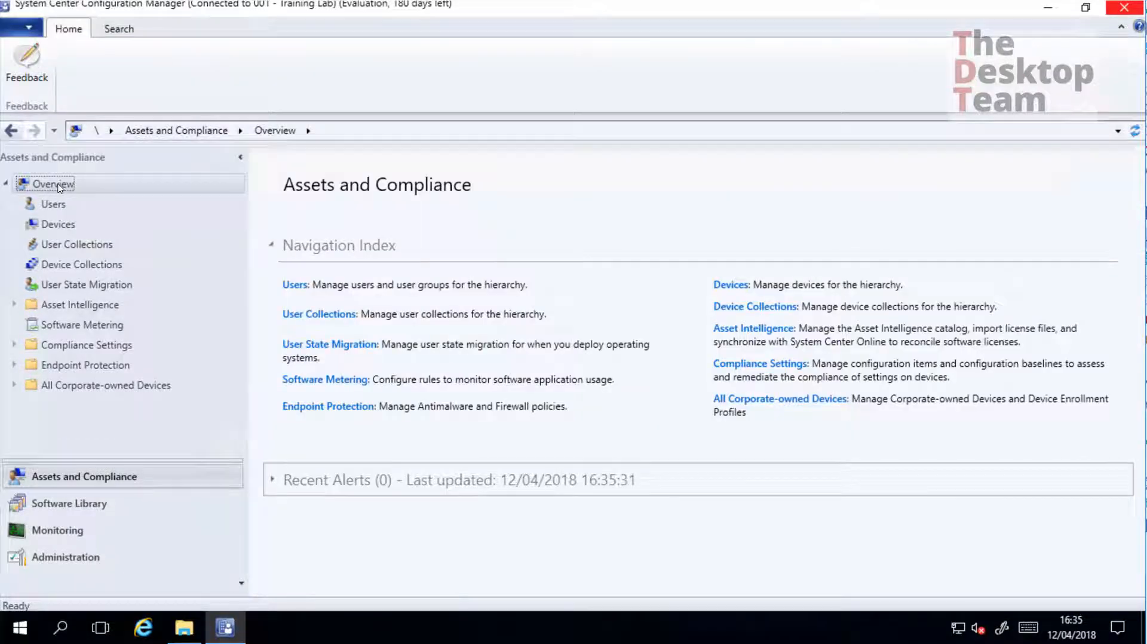